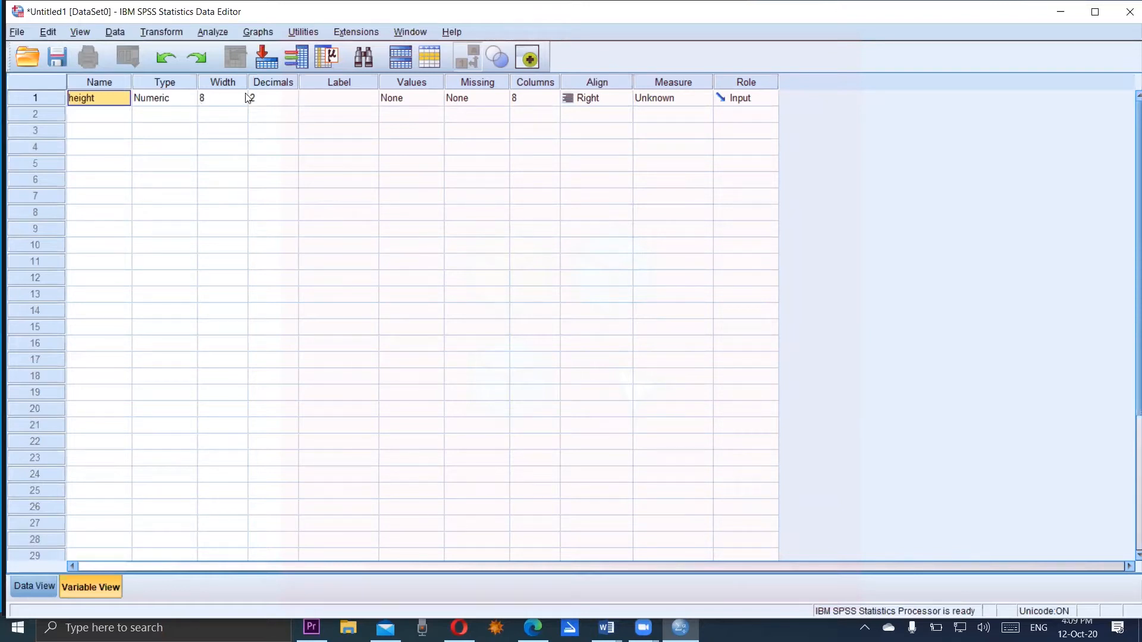
Label the height variable "height of female students of MSc".
click(330, 100)
text(h)
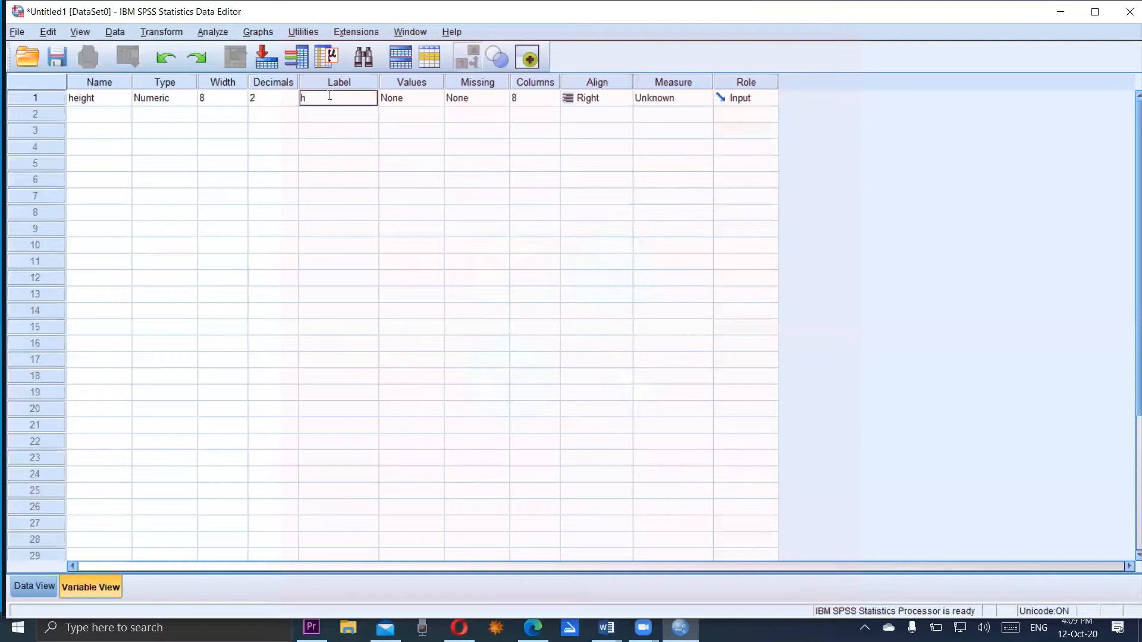
text(eigh)
text(t of fema)
text(le studen)
text(ts)
text( of)
text( MS)
text(c)
Open the value label settings of the height variable.
click(424, 97)
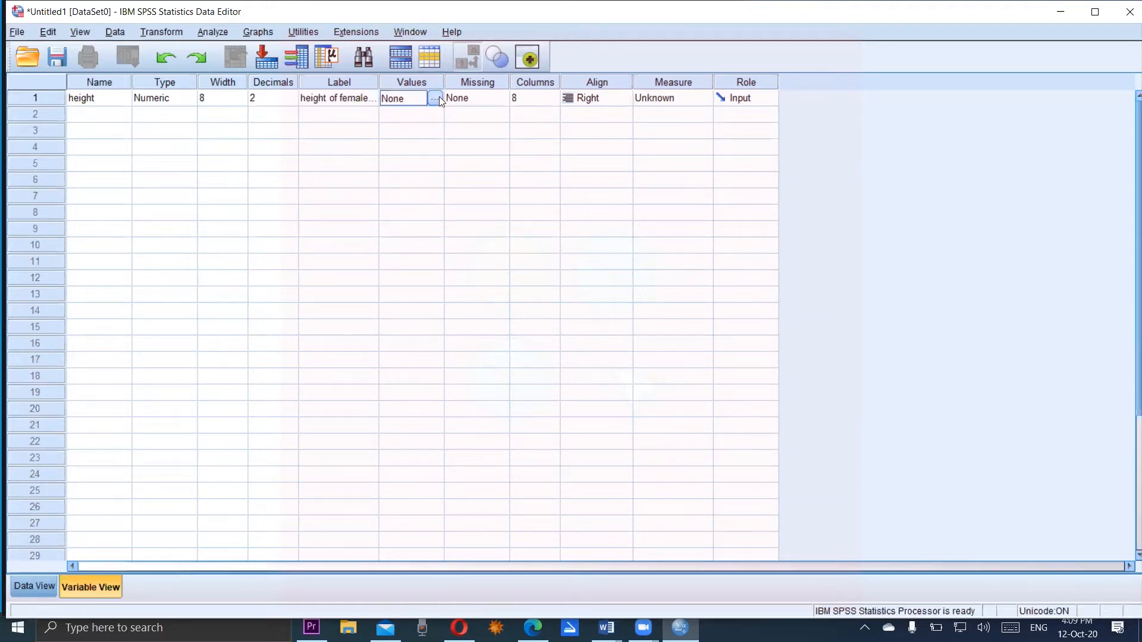
click(436, 98)
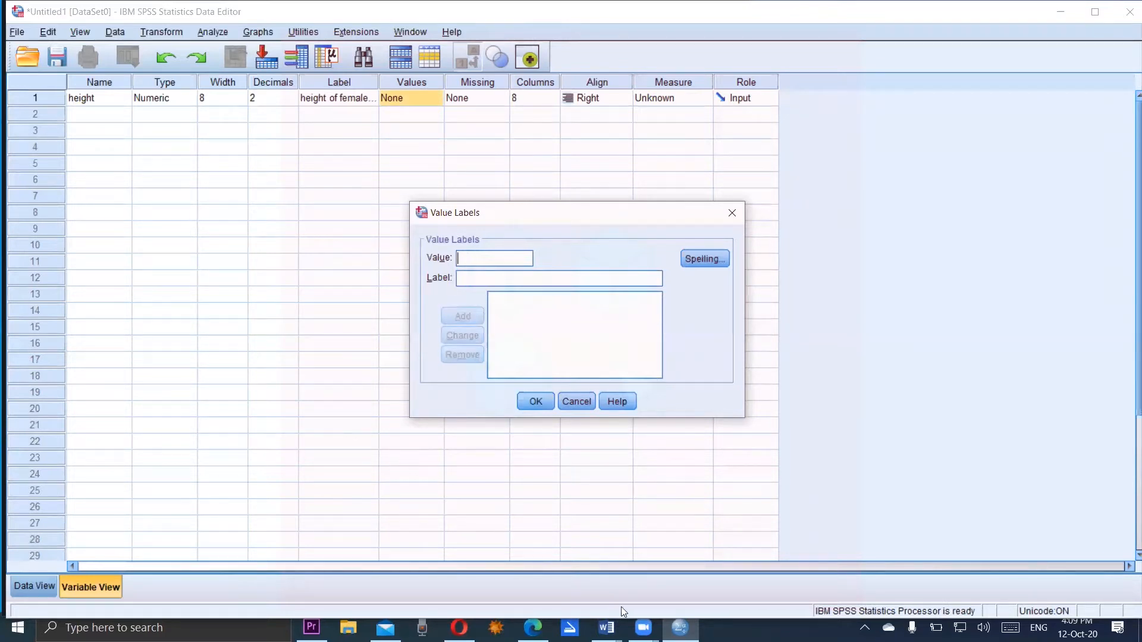
click(600, 602)
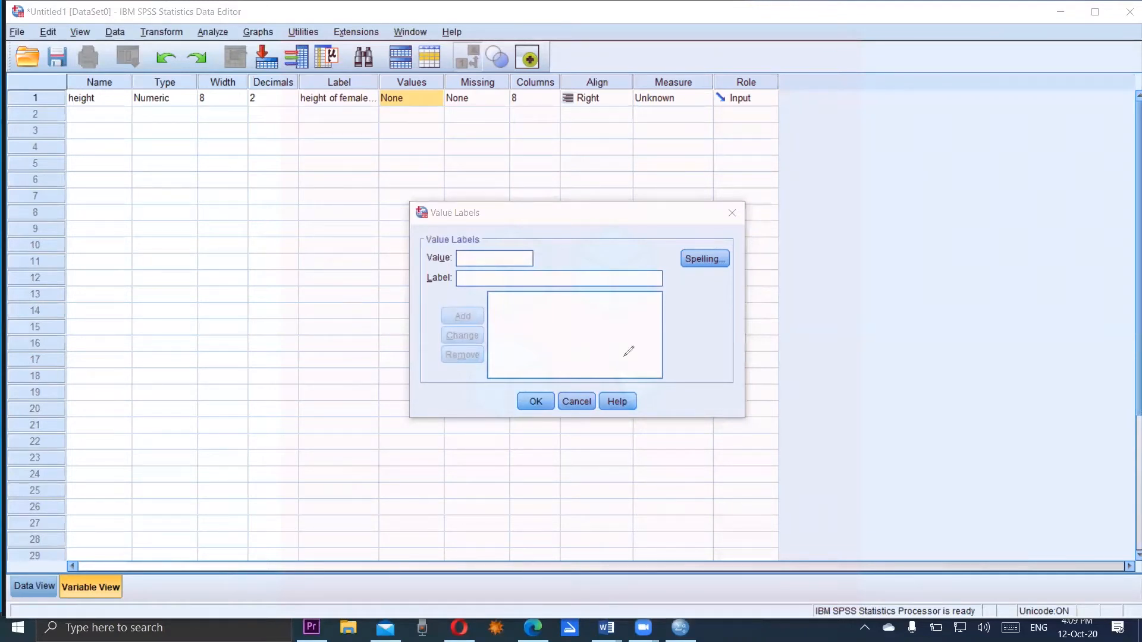
mouse_move(812, 132)
mouse_down()
mouse_move(810, 178)
mouse_move(812, 154)
mouse_move(851, 154)
mouse_move(863, 179)
mouse_move(968, 162)
mouse_move(951, 208)
mouse_move(985, 167)
mouse_up()
click(869, 156)
drag(1040, 130, 1041, 174)
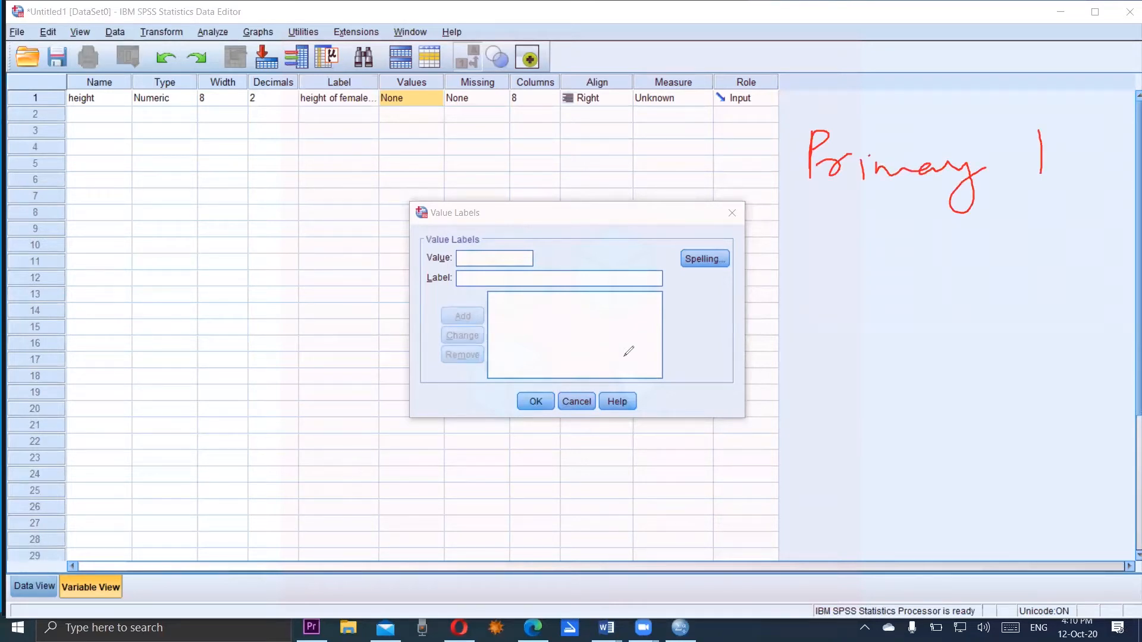
drag(831, 213, 815, 244)
mouse_move(847, 237)
mouse_down()
mouse_move(941, 239)
mouse_move(973, 224)
mouse_move(1024, 275)
mouse_up()
mouse_move(1048, 214)
mouse_down()
mouse_move(1051, 242)
mouse_move(1083, 241)
mouse_up()
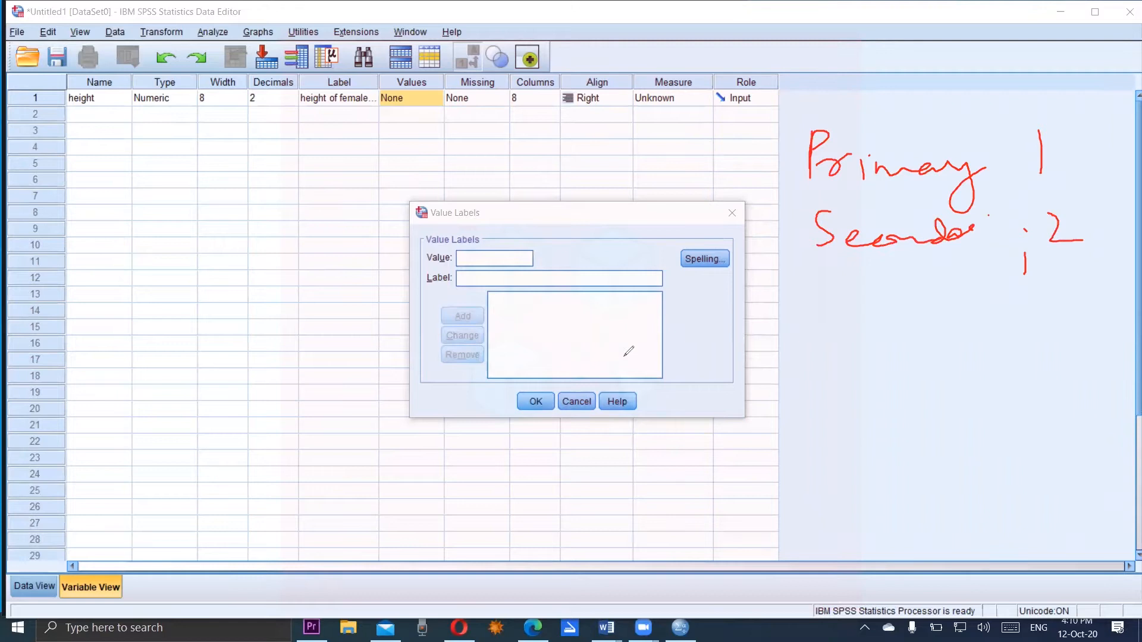
drag(813, 290, 816, 342)
mouse_move(824, 291)
mouse_down()
mouse_move(832, 340)
mouse_move(831, 322)
mouse_up()
mouse_move(832, 322)
mouse_down()
mouse_move(840, 343)
mouse_move(868, 324)
mouse_move(867, 368)
mouse_move(896, 334)
mouse_move(904, 342)
mouse_up()
drag(1053, 315, 1054, 324)
drag(1055, 331, 1055, 349)
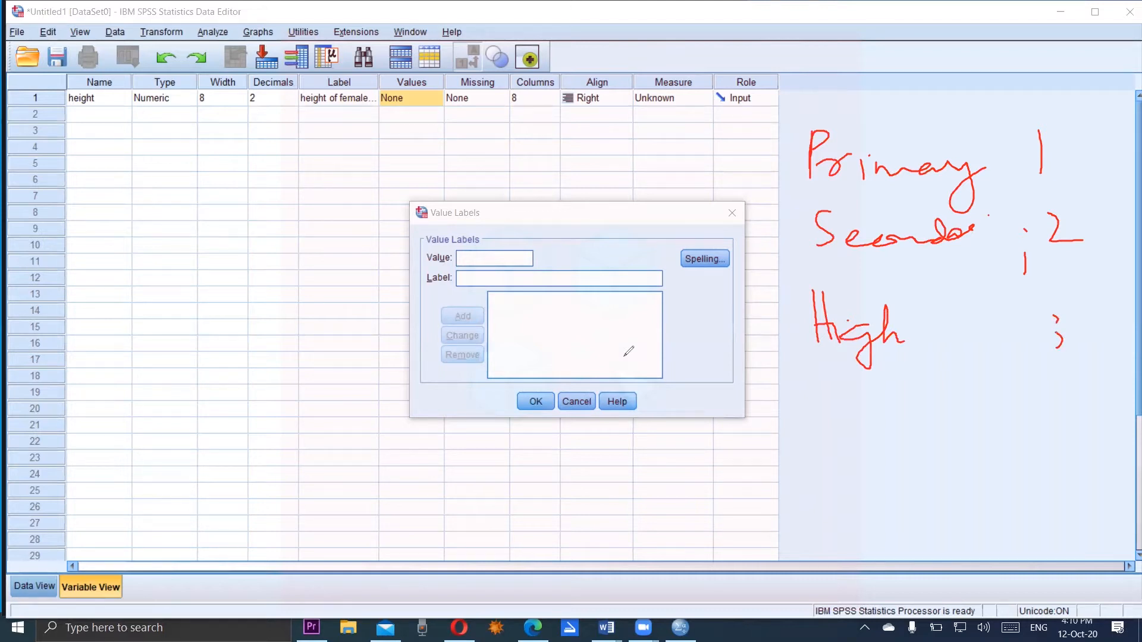
mouse_move(1024, 309)
mouse_down()
mouse_move(1061, 331)
mouse_move(1045, 362)
mouse_up()
drag(1022, 309, 1056, 320)
drag(817, 401, 819, 440)
drag(817, 396, 841, 399)
mouse_move(819, 423)
mouse_down()
mouse_move(880, 396)
mouse_move(875, 417)
mouse_up()
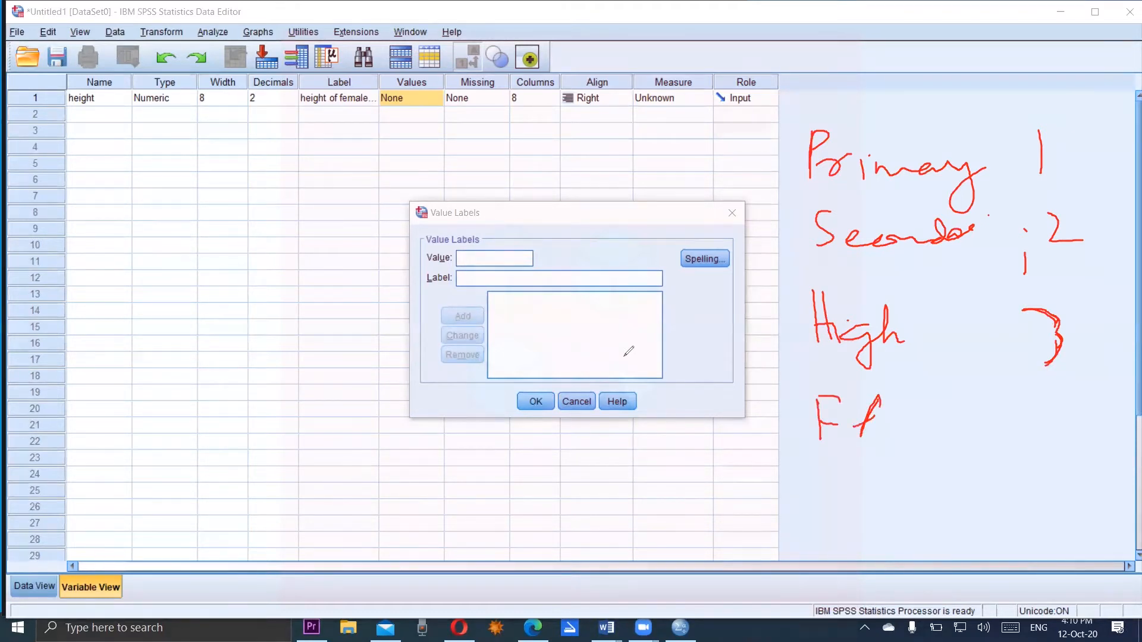
drag(1040, 391, 1049, 419)
drag(1048, 411, 1053, 440)
drag(814, 467, 816, 496)
mouse_move(814, 461)
mouse_down()
mouse_move(830, 473)
mouse_move(815, 496)
mouse_up()
mouse_move(849, 452)
mouse_down()
mouse_move(849, 472)
mouse_move(935, 501)
mouse_move(924, 485)
mouse_up()
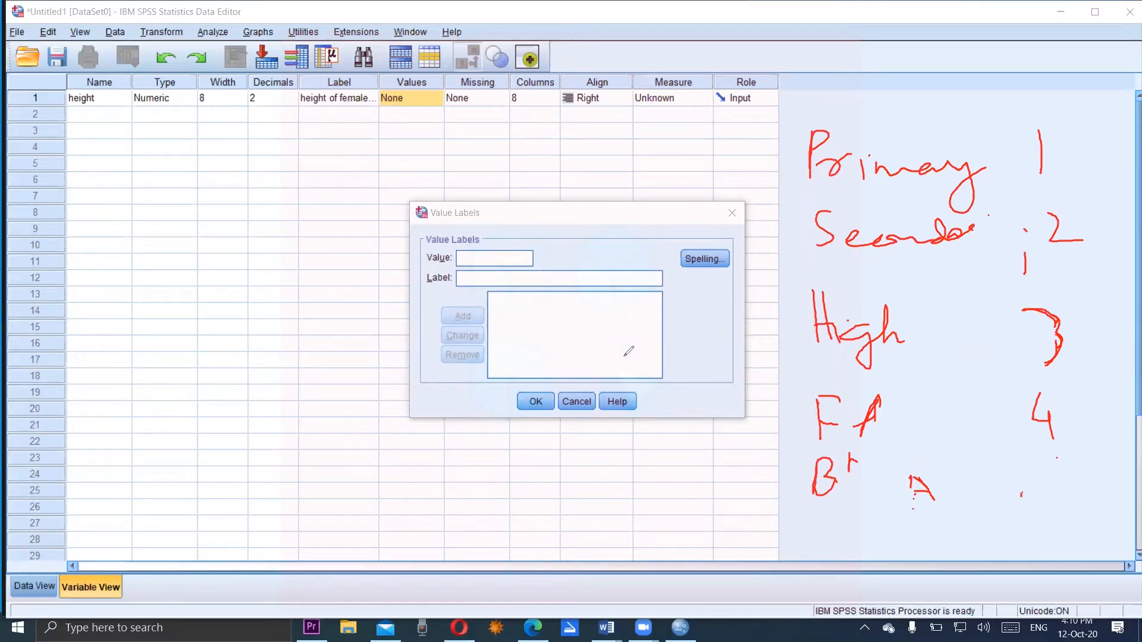
mouse_move(1056, 456)
mouse_down()
mouse_move(1092, 453)
mouse_move(1080, 453)
mouse_up()
mouse_move(1116, 479)
mouse_down()
mouse_move(1128, 488)
mouse_move(1108, 505)
mouse_move(1122, 496)
mouse_up()
mouse_move(1101, 388)
mouse_down()
mouse_move(1088, 403)
mouse_move(1104, 437)
mouse_up()
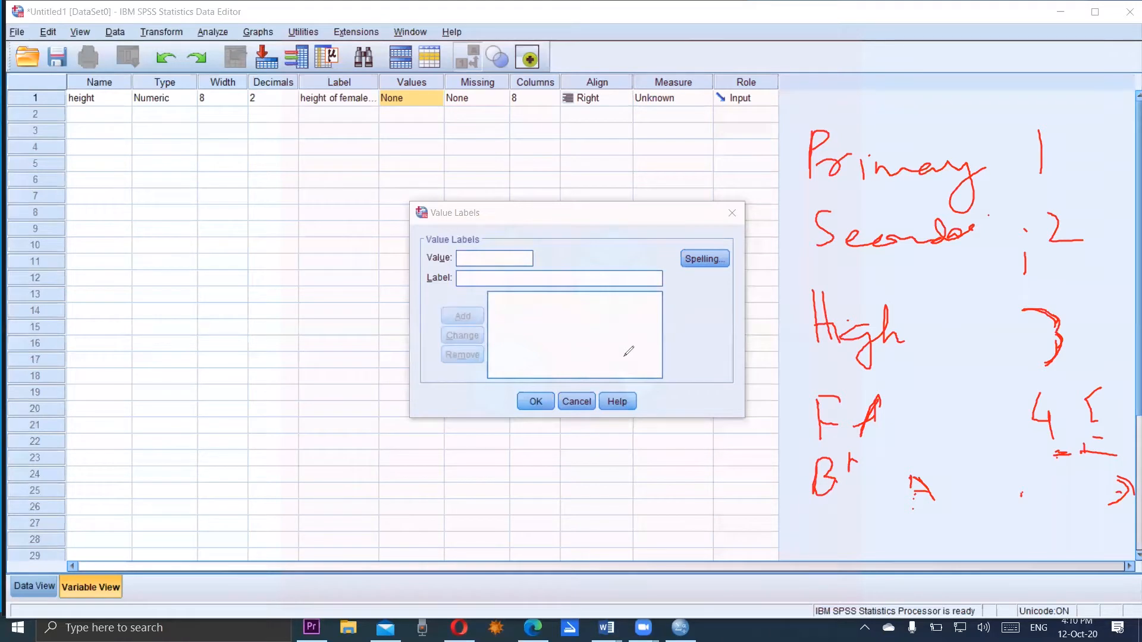
drag(808, 182, 809, 527)
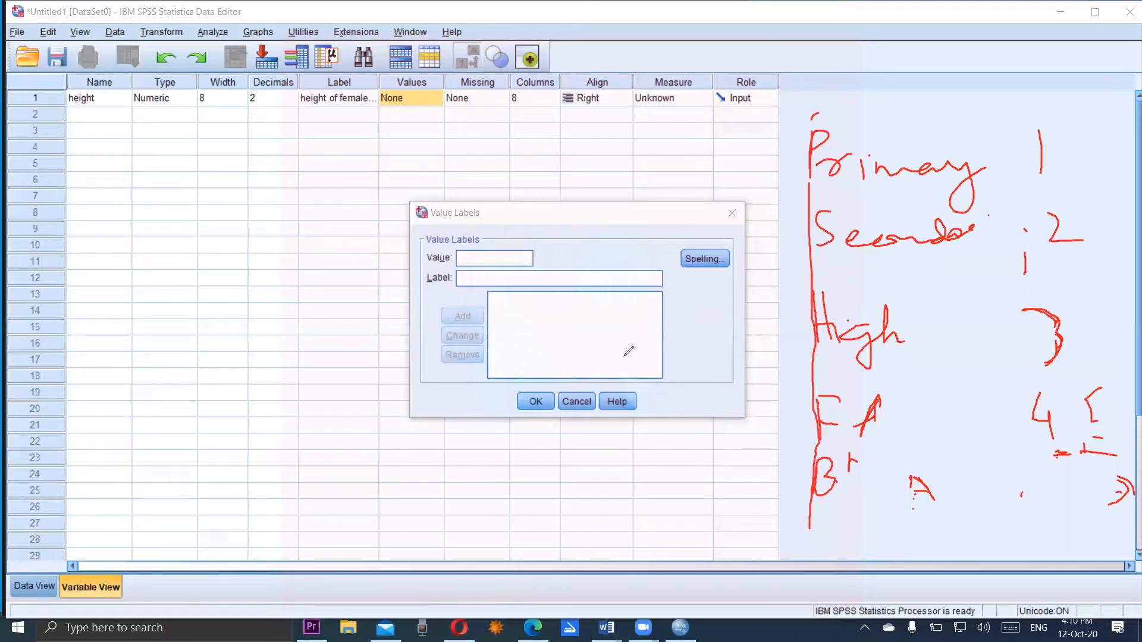
drag(811, 224, 816, 236)
mouse_move(534, 198)
mouse_down()
mouse_move(558, 187)
mouse_move(771, 182)
mouse_up()
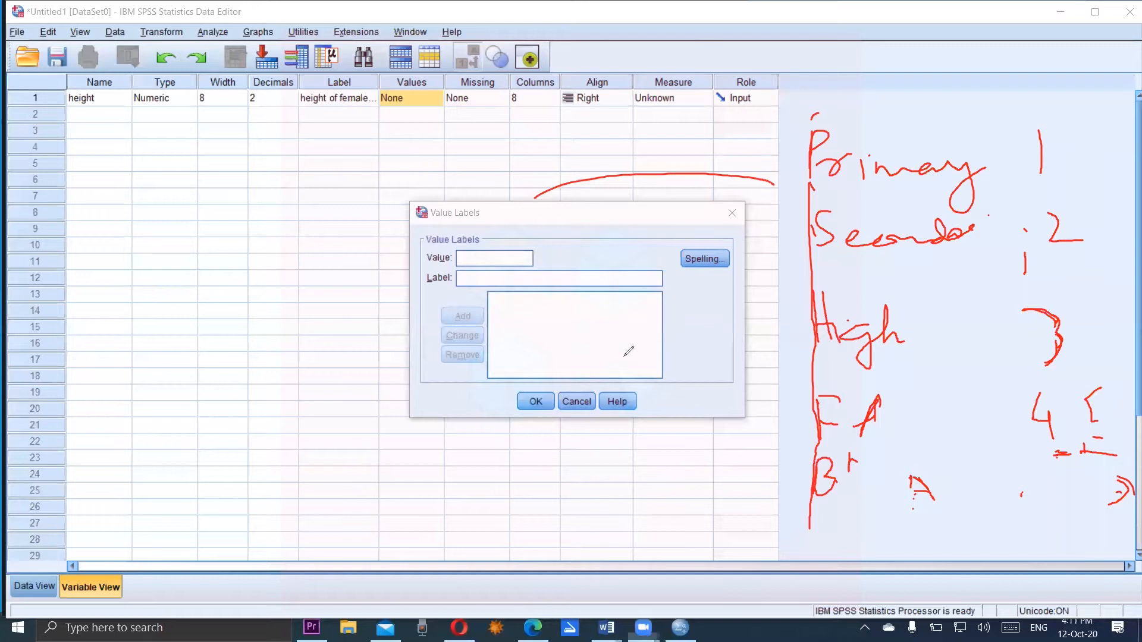
click(771, 115)
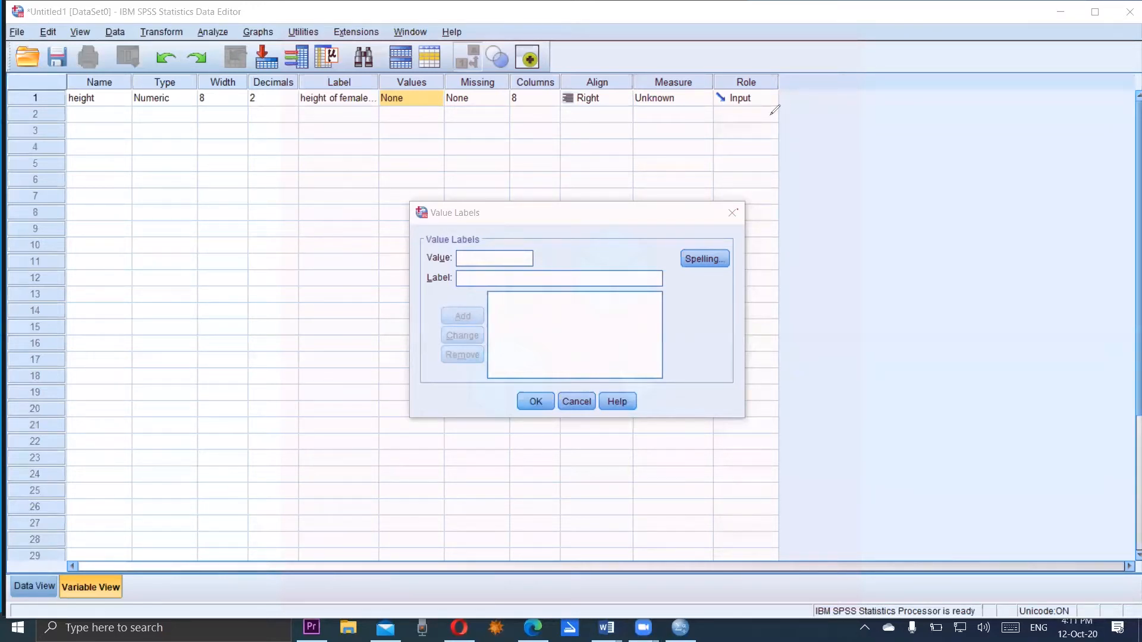
Close the value label settings without defining any labels and look over the height variable's label, decimals and width.
click(732, 213)
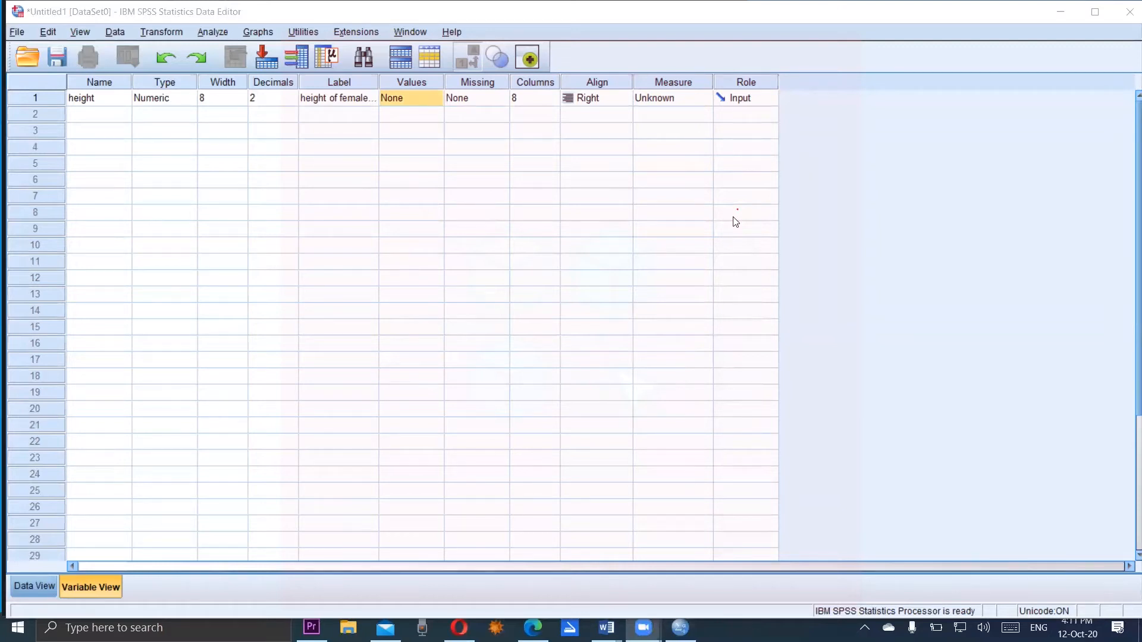
drag(351, 131, 288, 115)
click(290, 119)
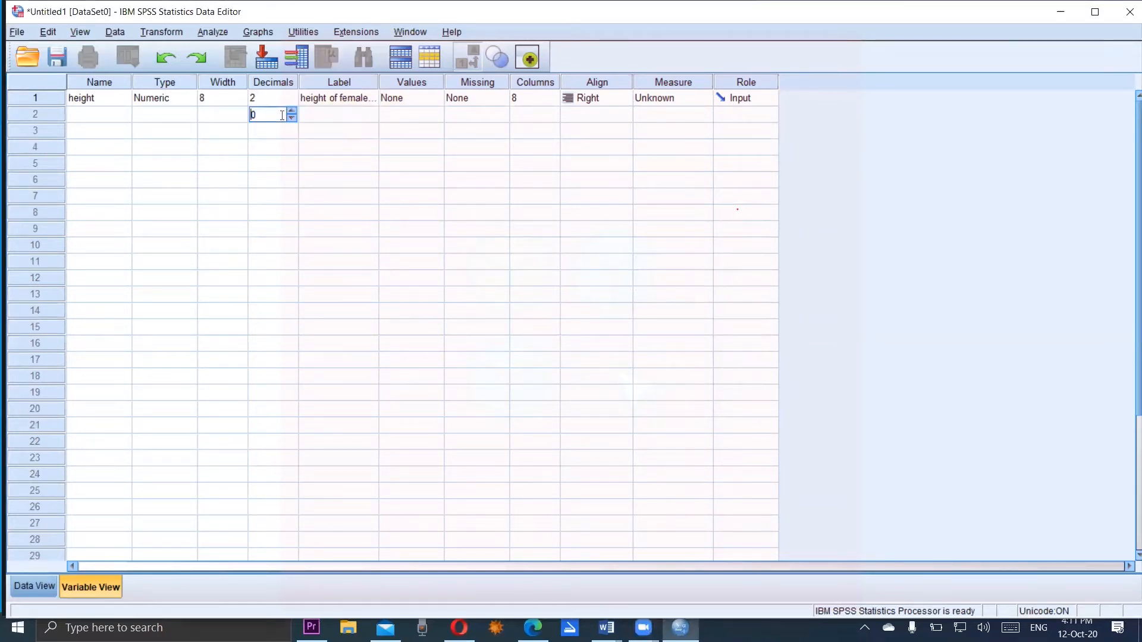
click(339, 82)
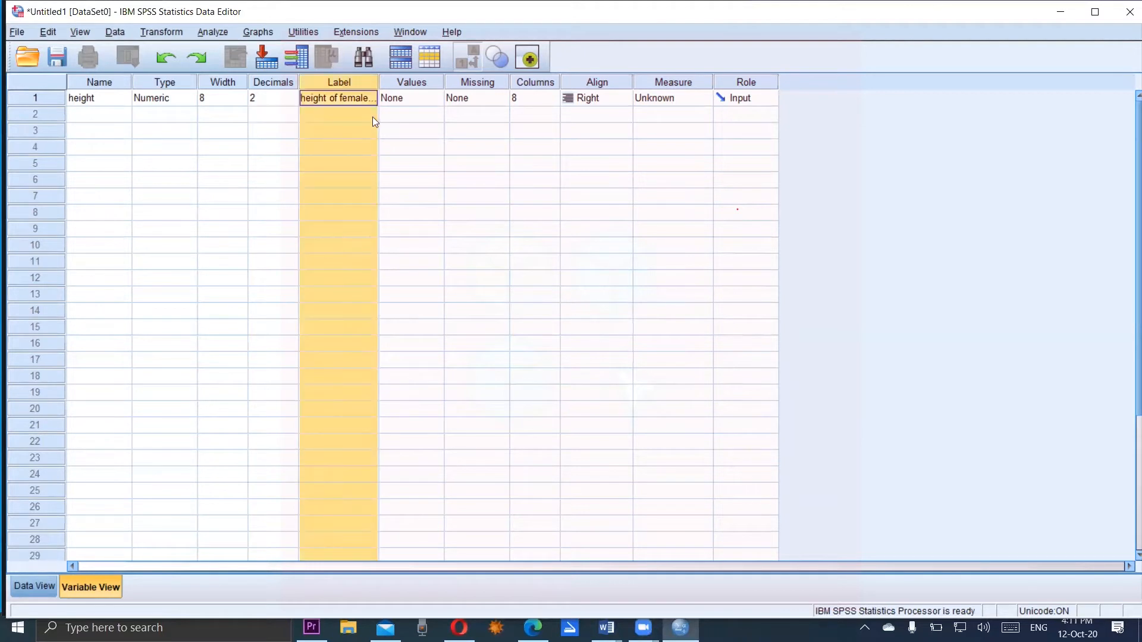
click(276, 104)
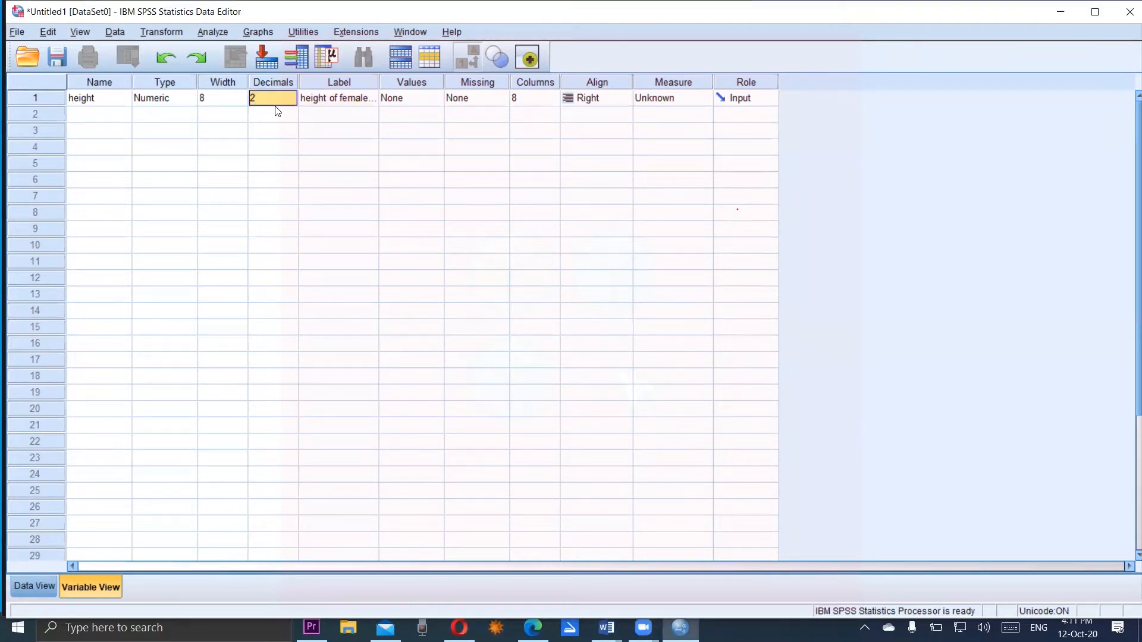
click(215, 105)
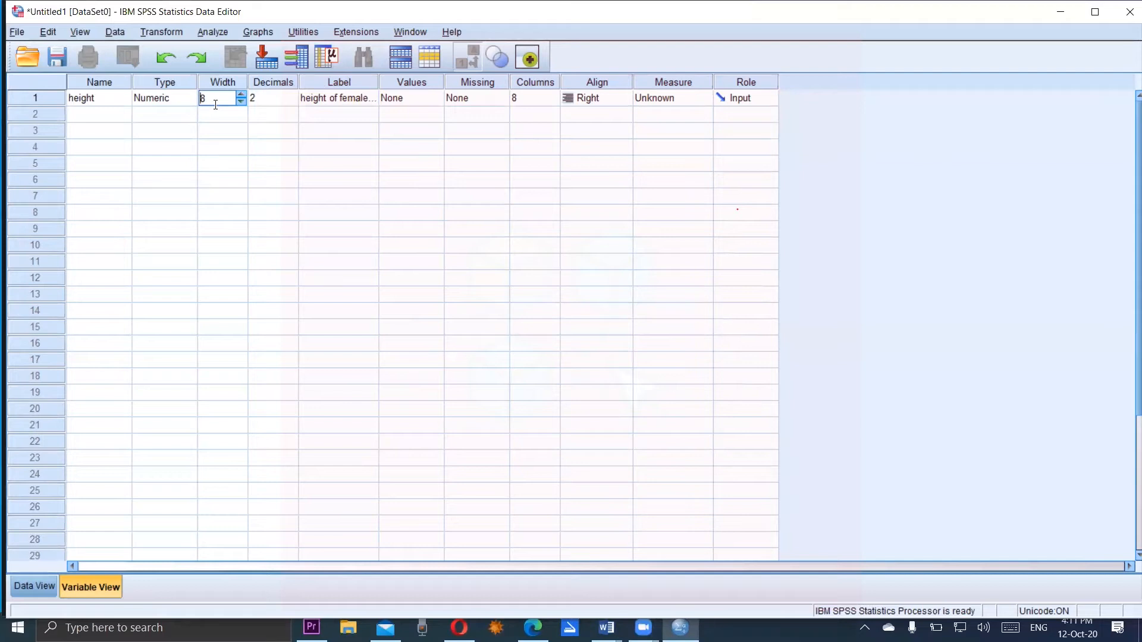
Set the height variable's measurement level to Scale and keep its alignment at Right.
click(674, 97)
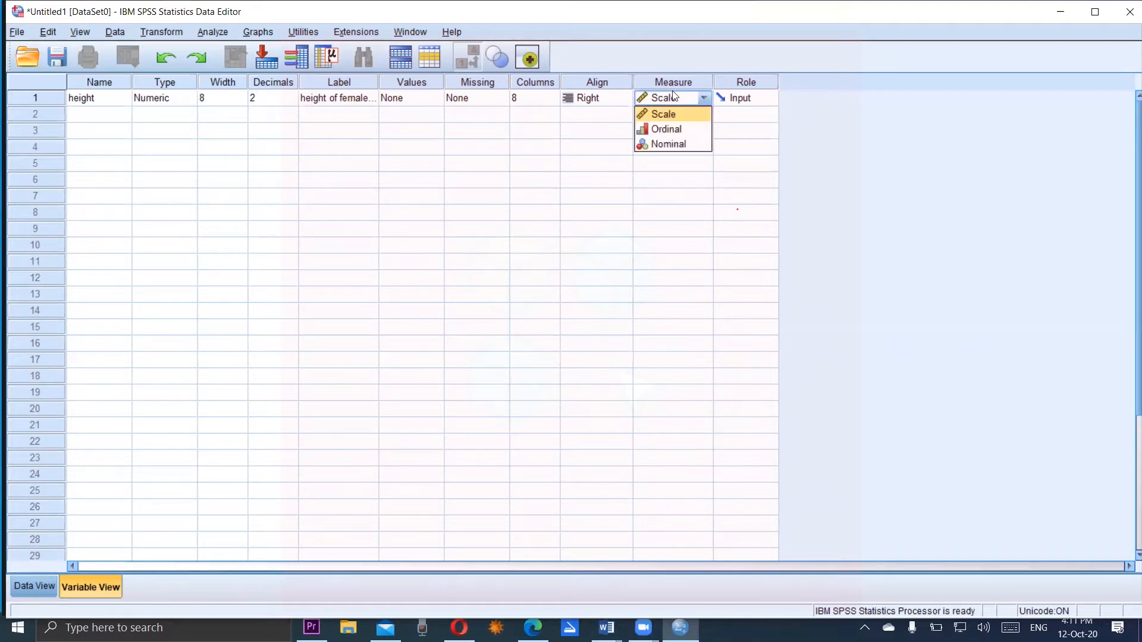
click(672, 116)
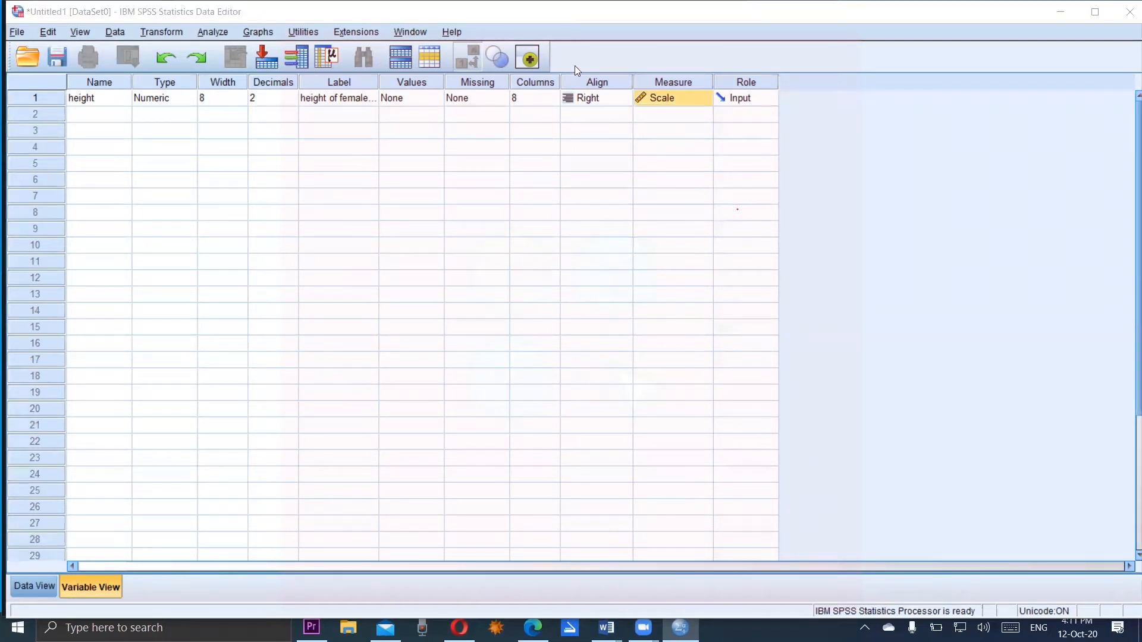
drag(577, 82, 635, 101)
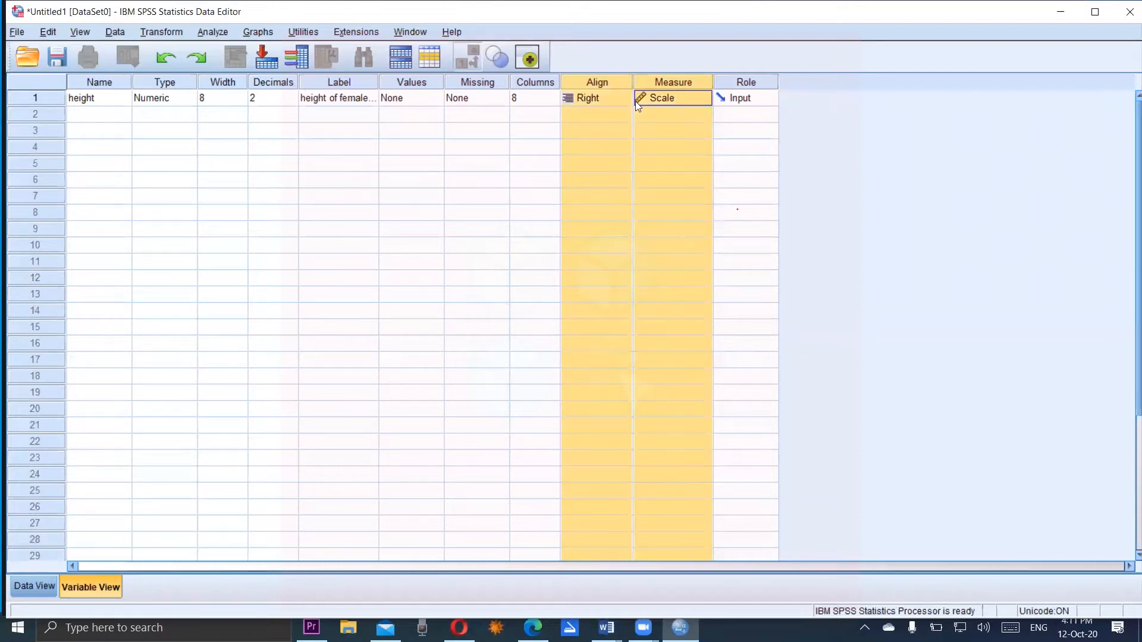
click(530, 130)
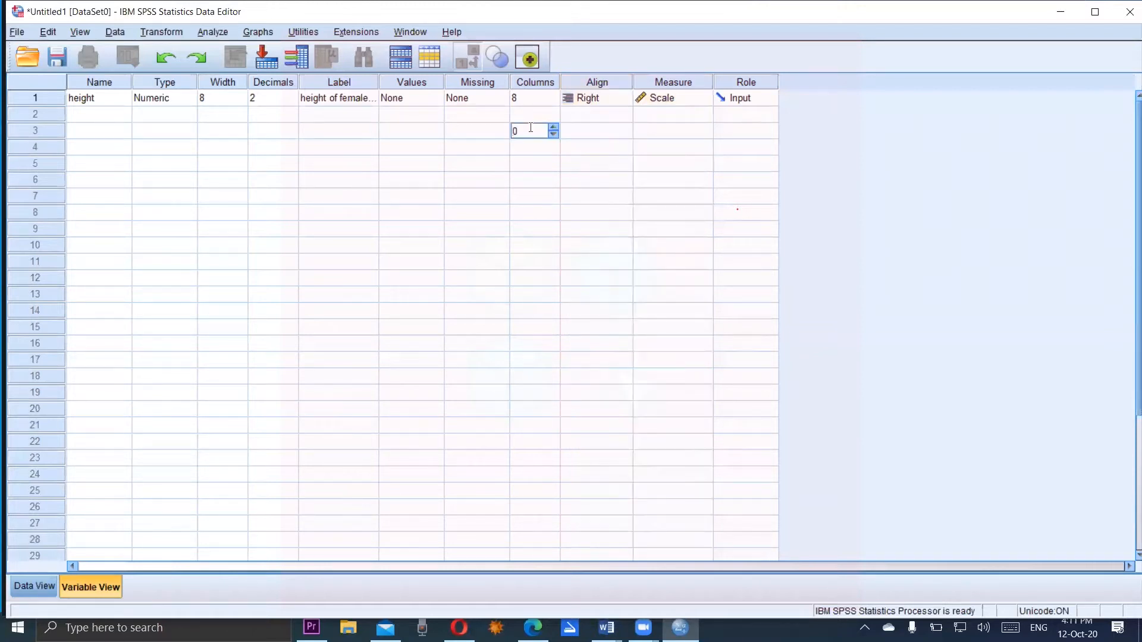
click(604, 99)
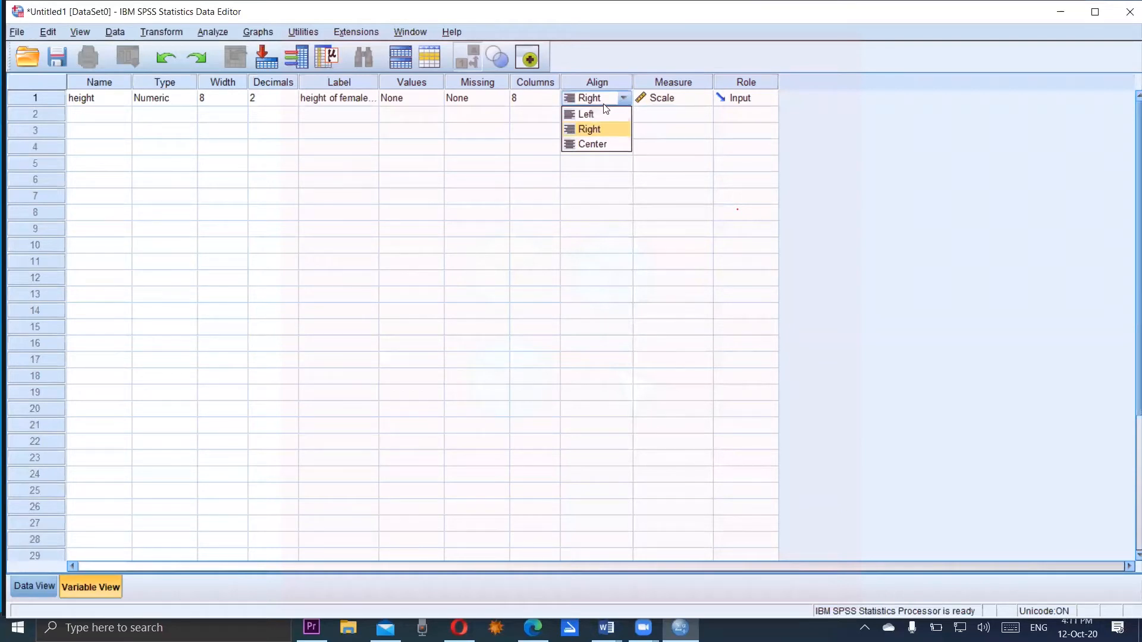
click(613, 135)
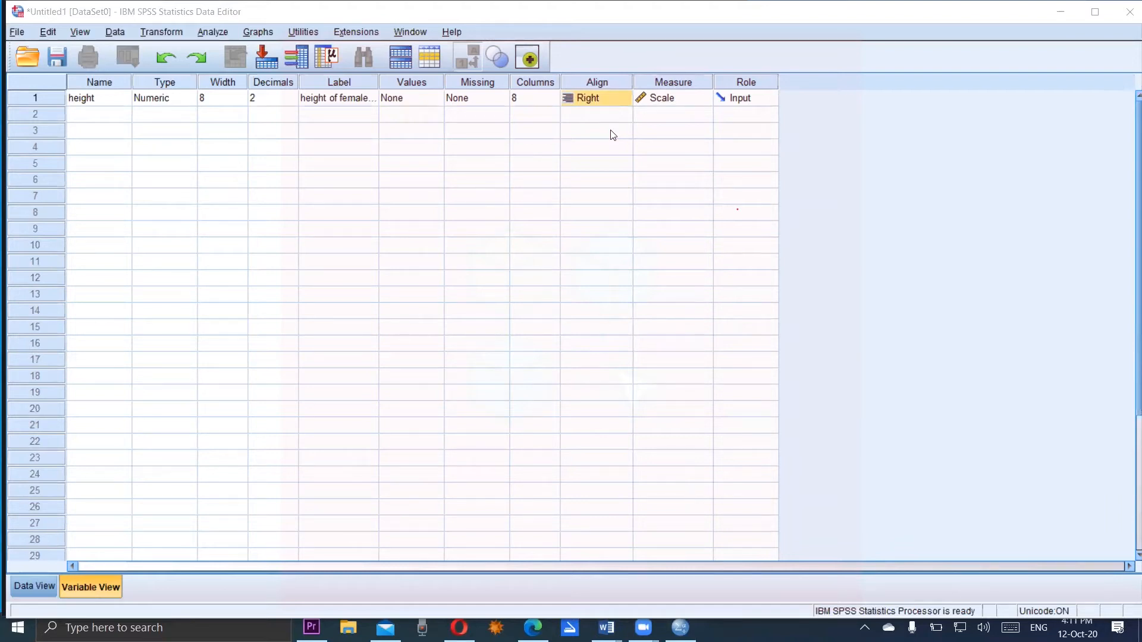
drag(99, 539, 44, 602)
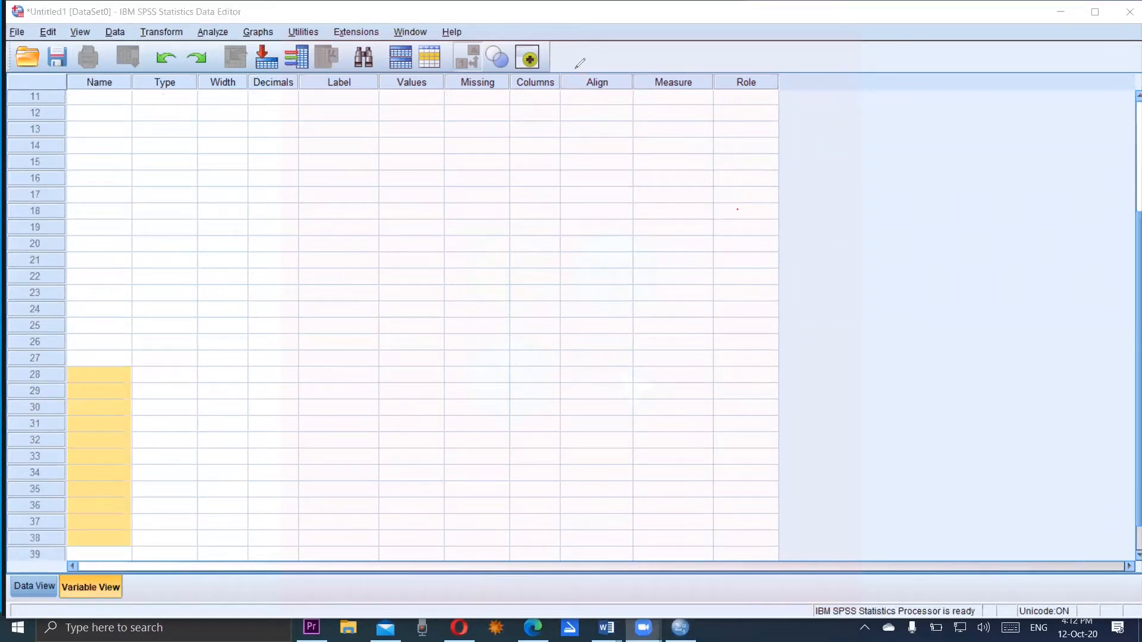
drag(36, 547, 98, 454)
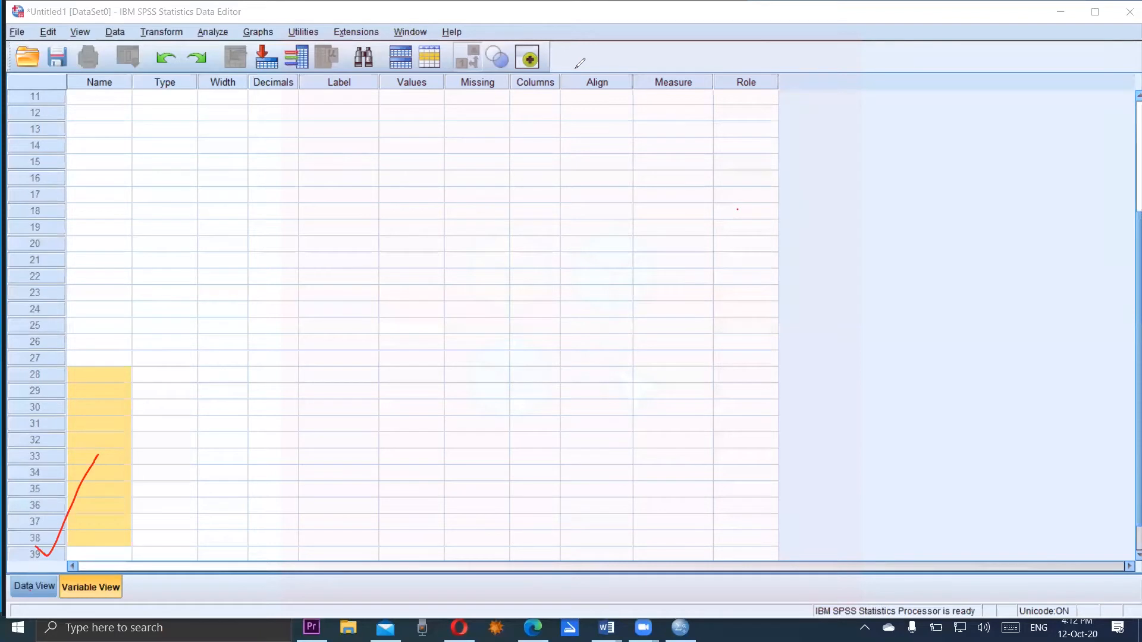
Switch to the data view and enter heights 5.5, 5.3 and 5.1 for cases 1 to 3.
click(30, 583)
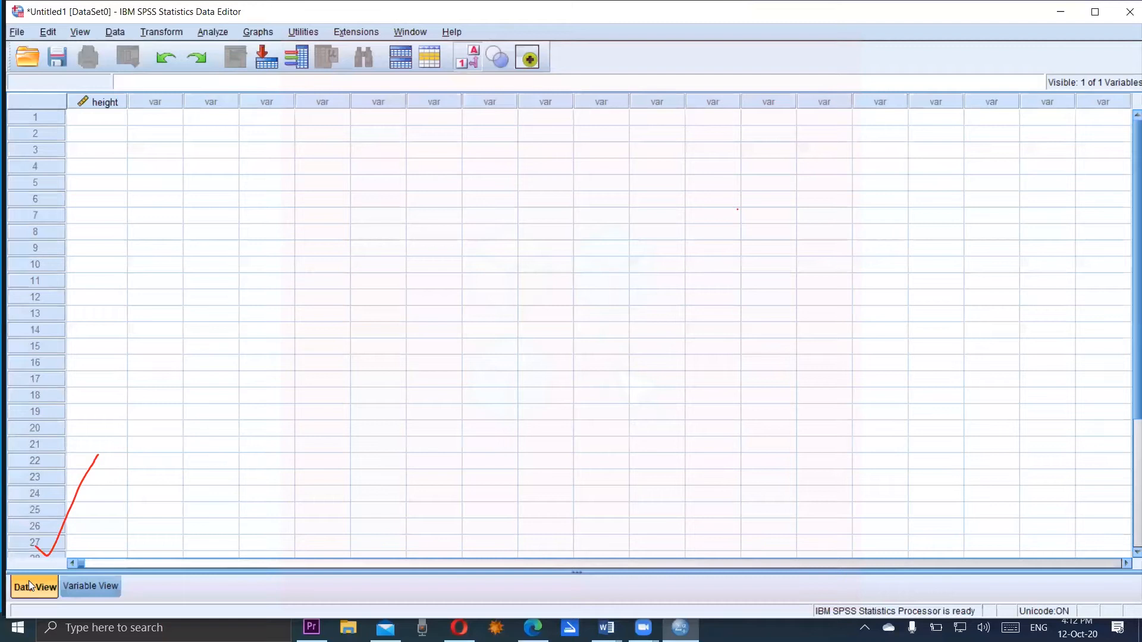
click(578, 66)
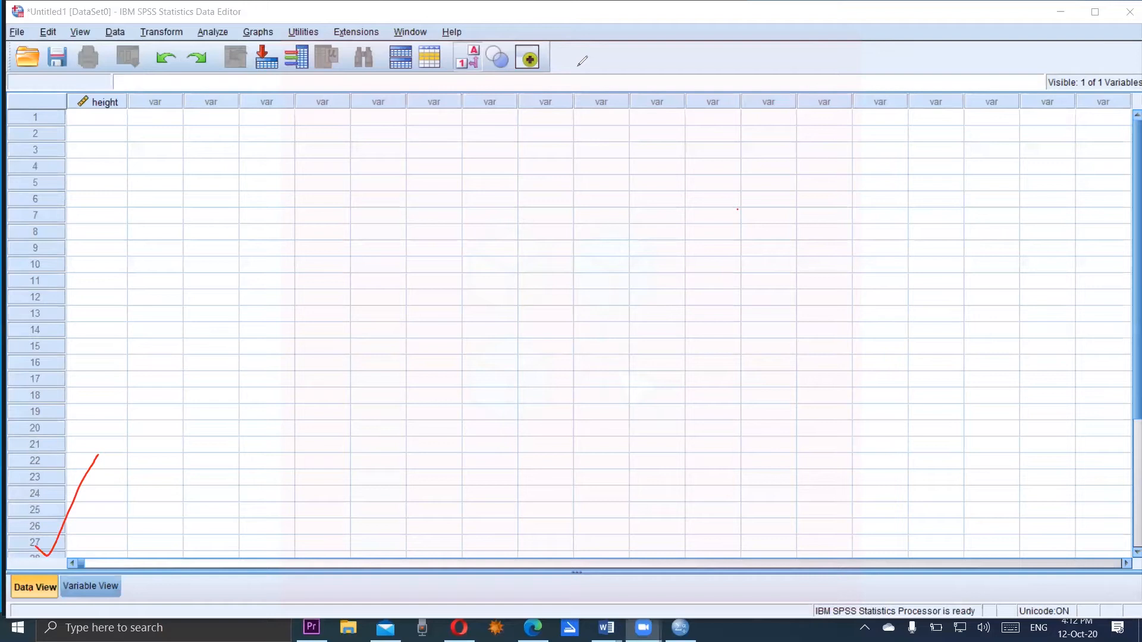
click(100, 116)
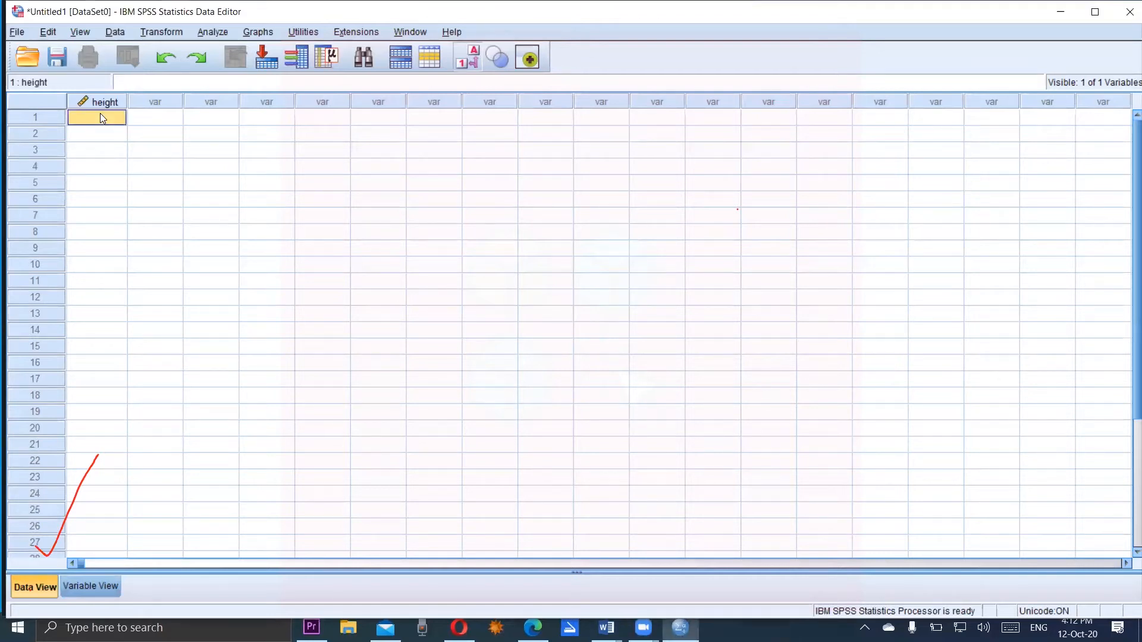
text(5.5)
key(Return)
text(5.3)
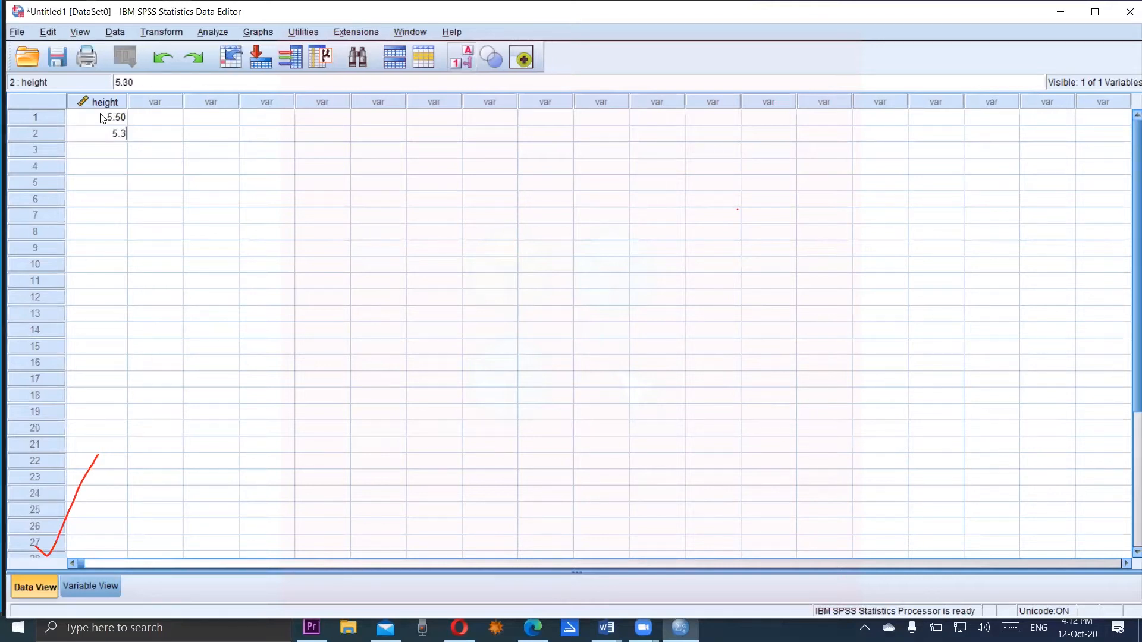
key(Return)
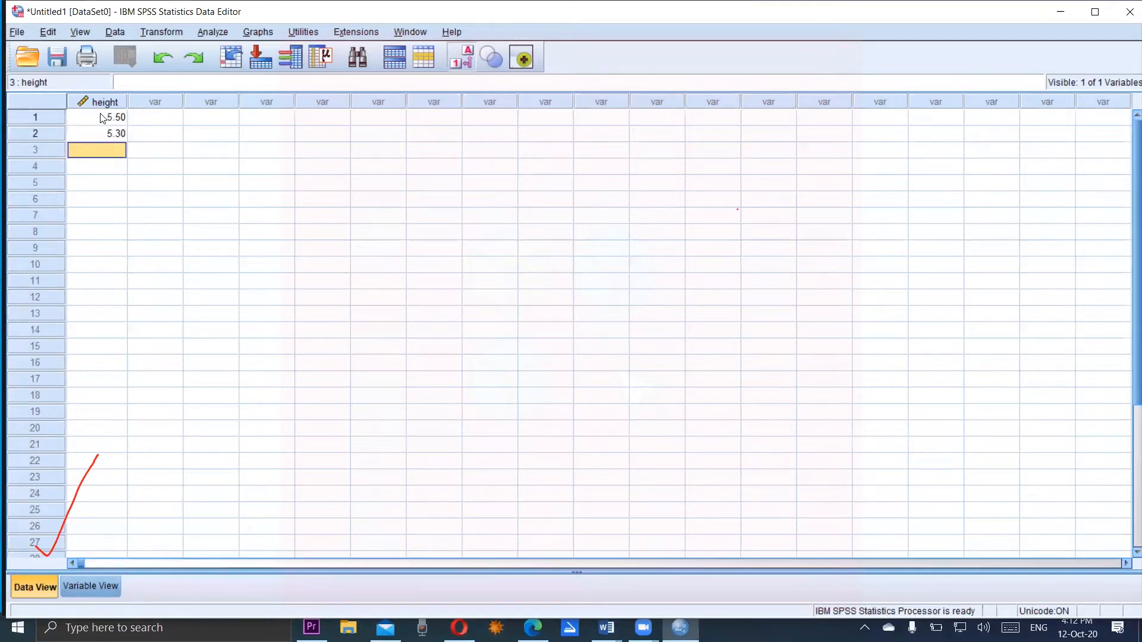
text(5.1)
key(Return)
Enter heights 5.6, 5.4, 5.7 and 4.9 for cases 4 to 7.
text(5.6)
key(Return)
text(5.4)
key(Return)
text(53)
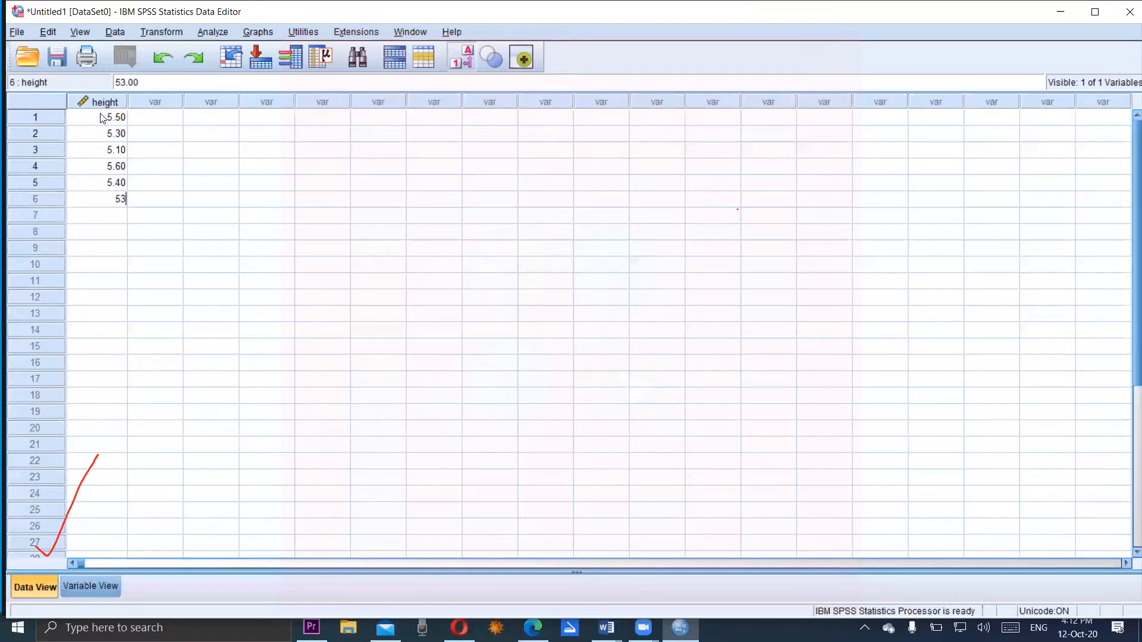
key(BackSpace)
text(.7)
key(Return)
text(4.9)
key(Return)
Enter heights 5.1, 5.2, 5.2, 5.6 and 5.5 for cases 8 to 12.
text(5.1)
key(Return)
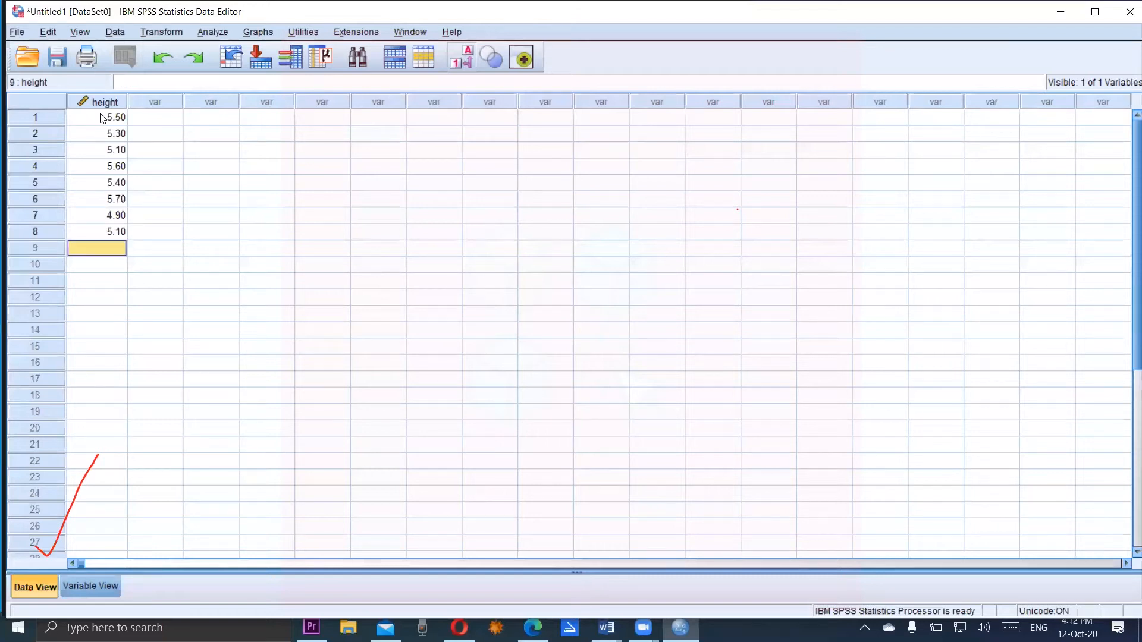
text(5.2)
key(Return)
text(5.2)
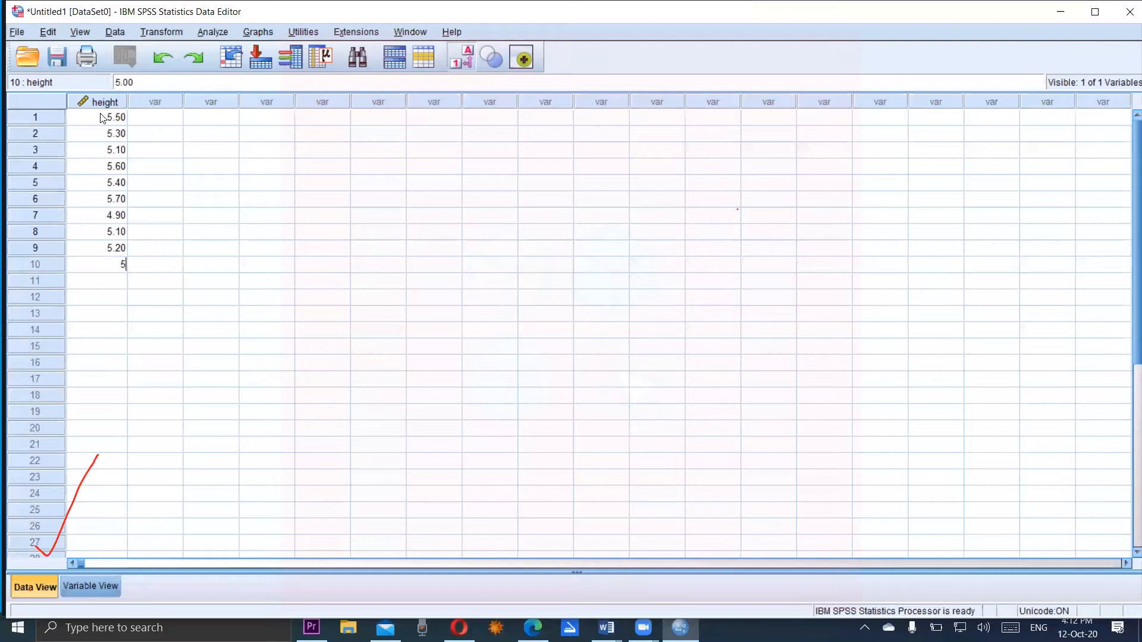
key(Return)
text(5.6)
key(Return)
text(5.5)
key(Return)
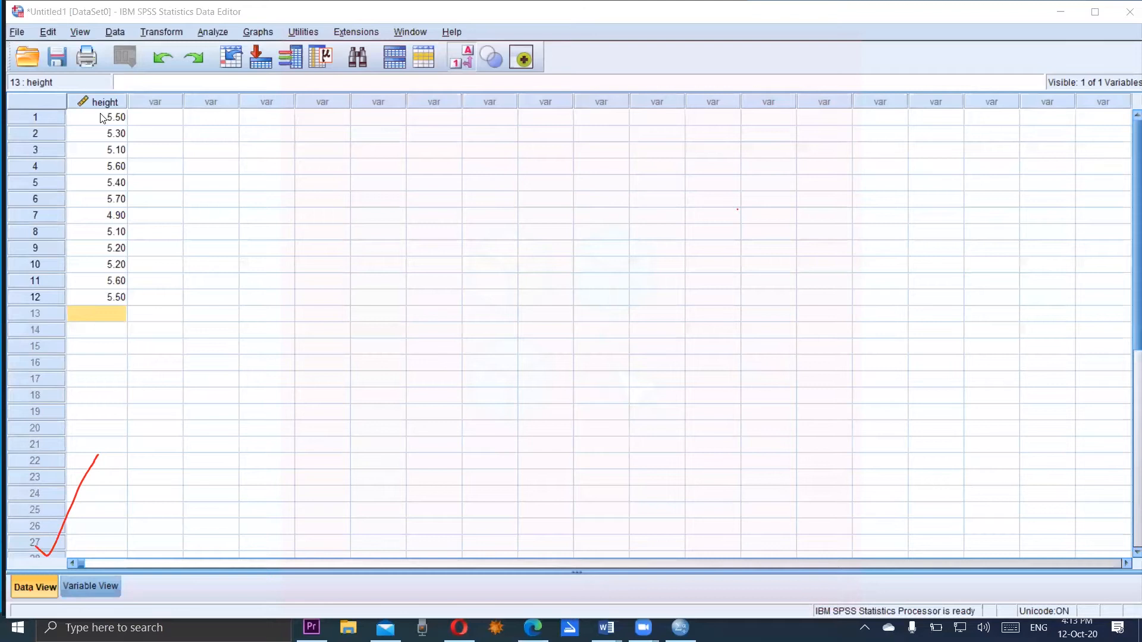
click(95, 308)
click(94, 317)
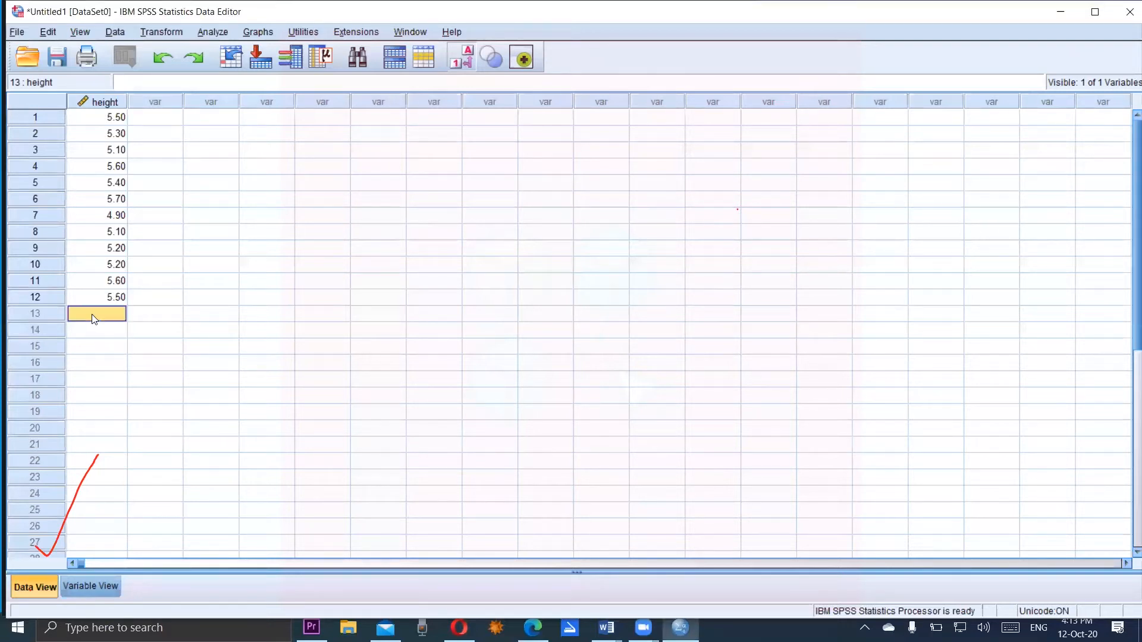
text(5.2)
key(Return)
Enter heights 5.3, 5.2, 5.6 and 5.4 for cases 13 to 16.
click(93, 313)
text(5.3)
key(Return)
text(5.2)
key(Return)
text(5.6)
key(Return)
text(5.4)
key(Return)
Enter heights 5.1, 5.0 and 5.0 for cases 17 to 19.
text(5.1)
key(Return)
text(5.0)
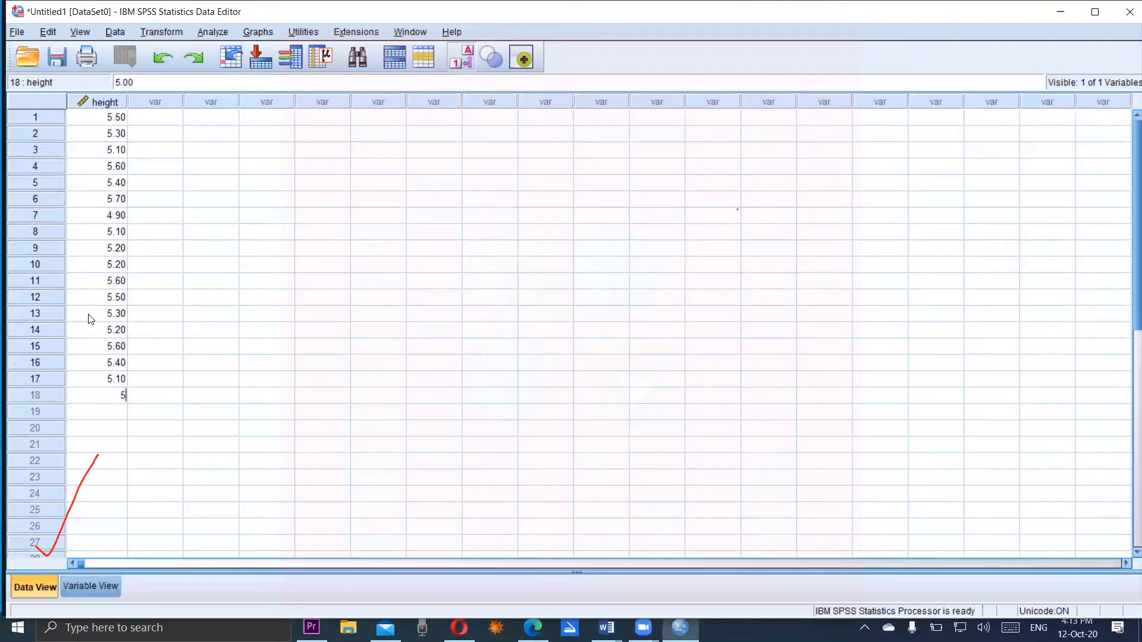
key(Return)
text(5.0)
key(Return)
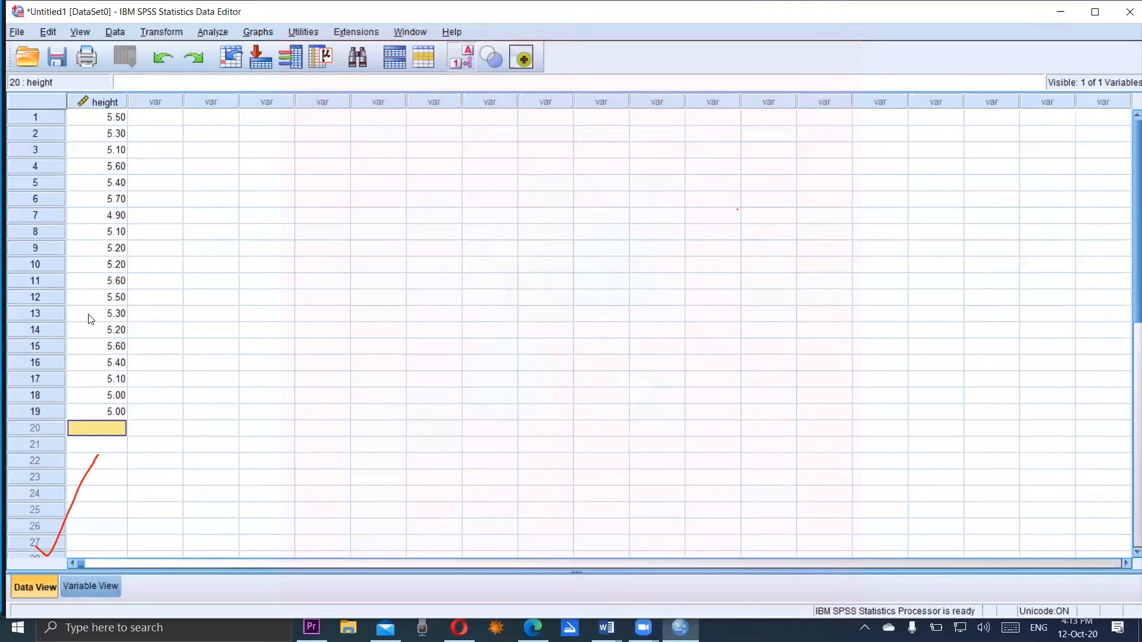
Enter heights 4.9, 4.8 and 4.9 for cases 20 to 22.
text(4.9)
key(Return)
text(4.8)
key(Return)
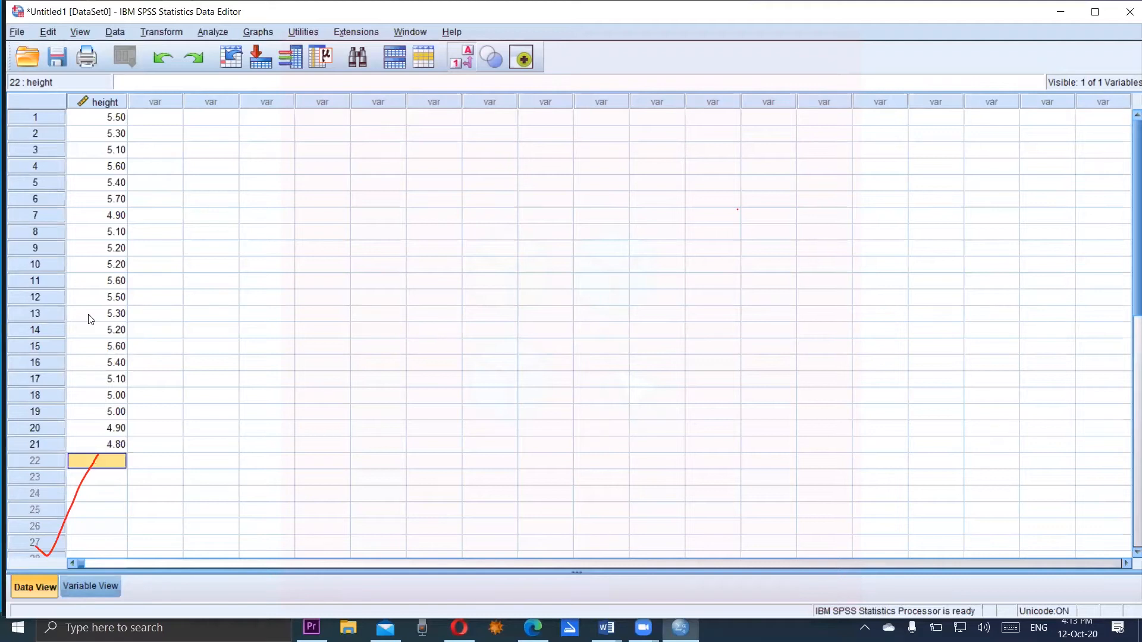
text(4.9)
key(Return)
Enter heights 5.0, 5.2 and 5.5 for cases 23 to 25.
text(5.0)
key(Return)
text(5.2)
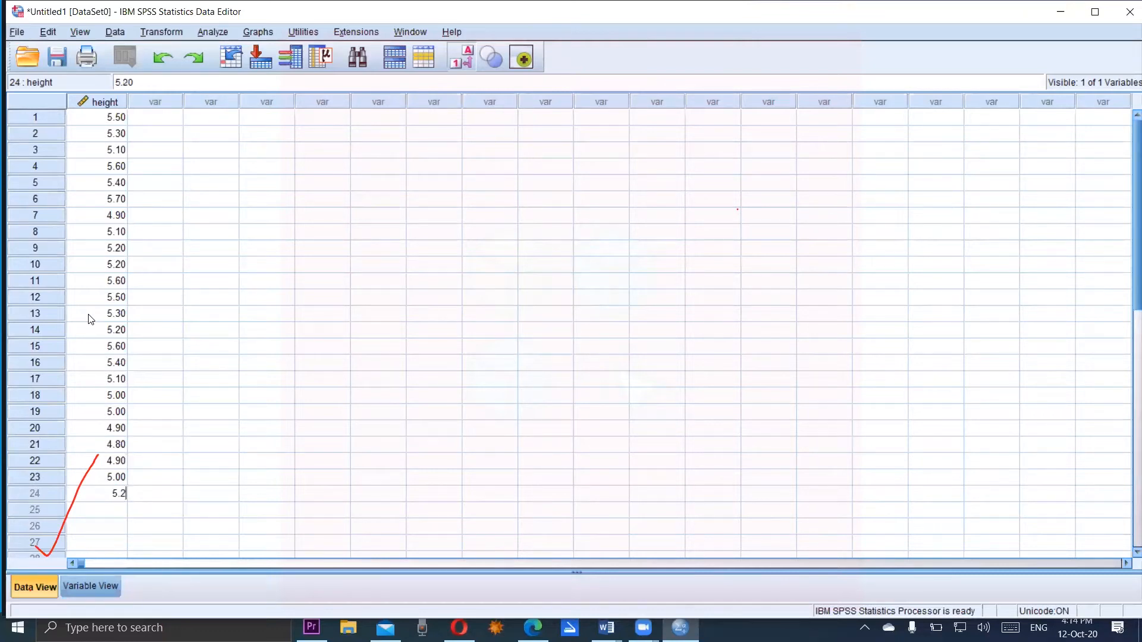
key(Return)
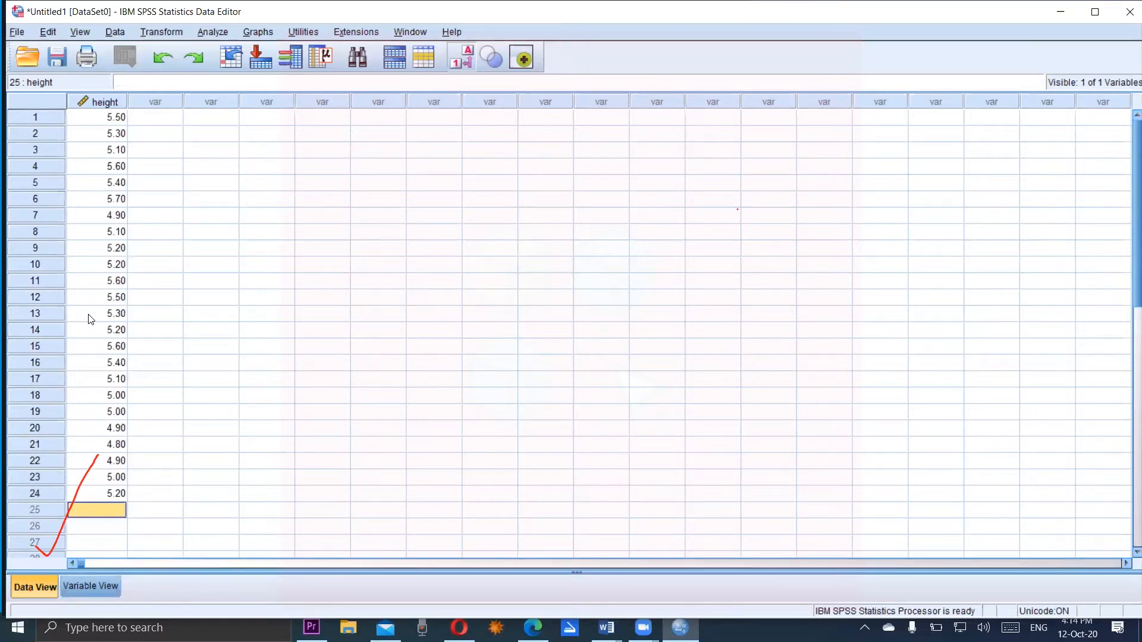
text(5.5)
key(Return)
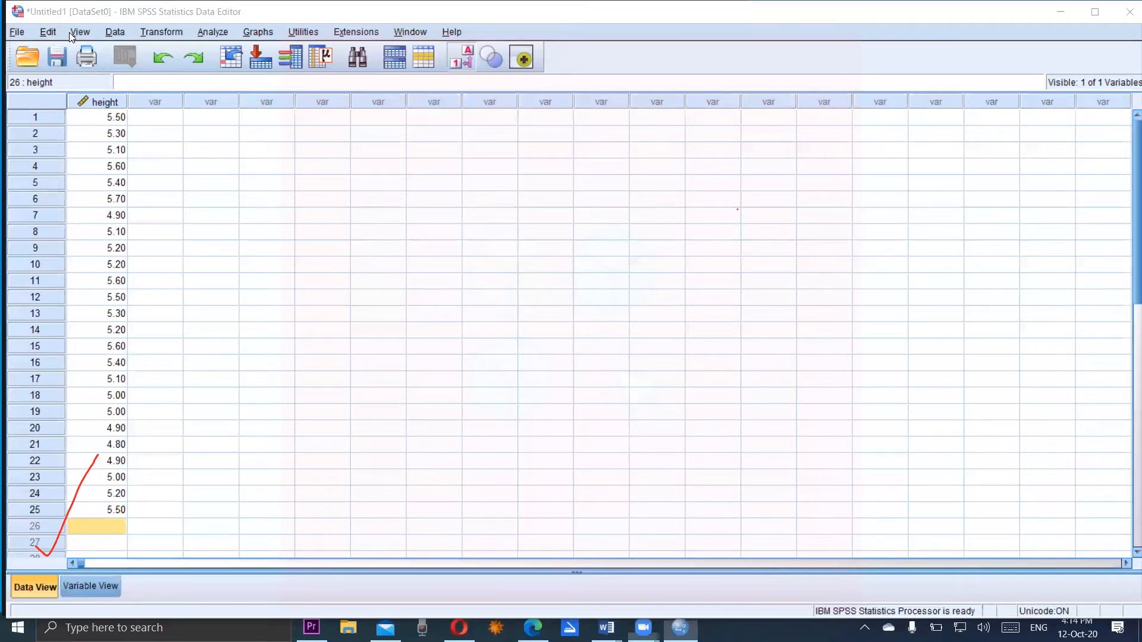
Handwrite the word "Discrete" in red as a screen annotation over the empty cells beside the height column.
drag(211, 164, 213, 212)
mouse_move(208, 161)
mouse_down()
mouse_move(238, 171)
mouse_move(197, 219)
mouse_up()
click(279, 175)
mouse_move(267, 185)
mouse_down()
mouse_move(271, 205)
mouse_move(308, 201)
mouse_move(293, 213)
mouse_up()
mouse_move(336, 178)
mouse_down()
mouse_move(347, 191)
mouse_move(416, 146)
mouse_move(452, 178)
mouse_move(492, 186)
mouse_up()
drag(409, 157, 455, 150)
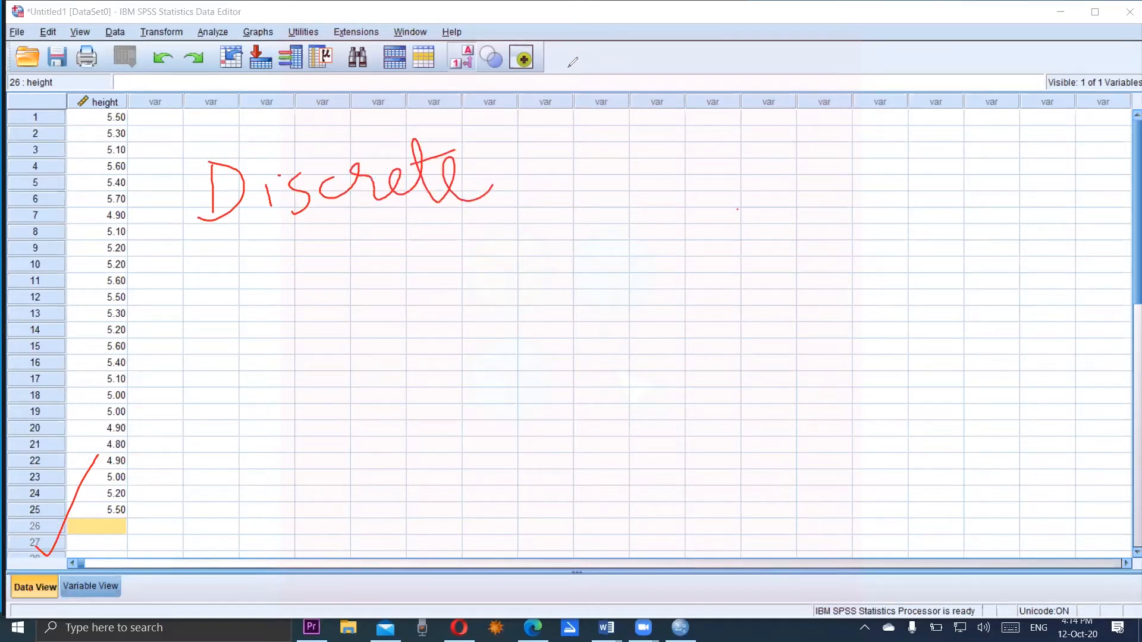
Handwrite the word "Continuous" in red below the "Discrete" annotation.
mouse_move(229, 244)
mouse_down()
mouse_move(210, 292)
mouse_move(315, 270)
mouse_move(361, 286)
mouse_up()
mouse_move(338, 266)
mouse_down()
mouse_move(400, 288)
mouse_move(507, 245)
mouse_move(538, 245)
mouse_move(558, 275)
mouse_up()
click(375, 255)
Annotate "Discrete" with the handwritten note "(Integer #)" in parentheses beside it.
mouse_move(521, 151)
mouse_down()
mouse_move(538, 124)
mouse_move(563, 201)
mouse_up()
mouse_move(541, 142)
mouse_down()
mouse_move(564, 140)
mouse_move(571, 186)
mouse_move(585, 176)
mouse_up()
mouse_move(594, 163)
mouse_down()
mouse_move(602, 173)
mouse_move(627, 132)
mouse_move(632, 169)
mouse_up()
mouse_move(629, 146)
mouse_down()
mouse_move(669, 150)
mouse_move(695, 202)
mouse_move(720, 154)
mouse_move(745, 159)
mouse_up()
drag(612, 195, 608, 227)
mouse_move(628, 193)
mouse_down()
mouse_move(622, 221)
mouse_move(632, 192)
mouse_up()
drag(595, 227, 642, 205)
mouse_move(738, 109)
mouse_down()
mouse_move(769, 146)
mouse_move(743, 209)
mouse_up()
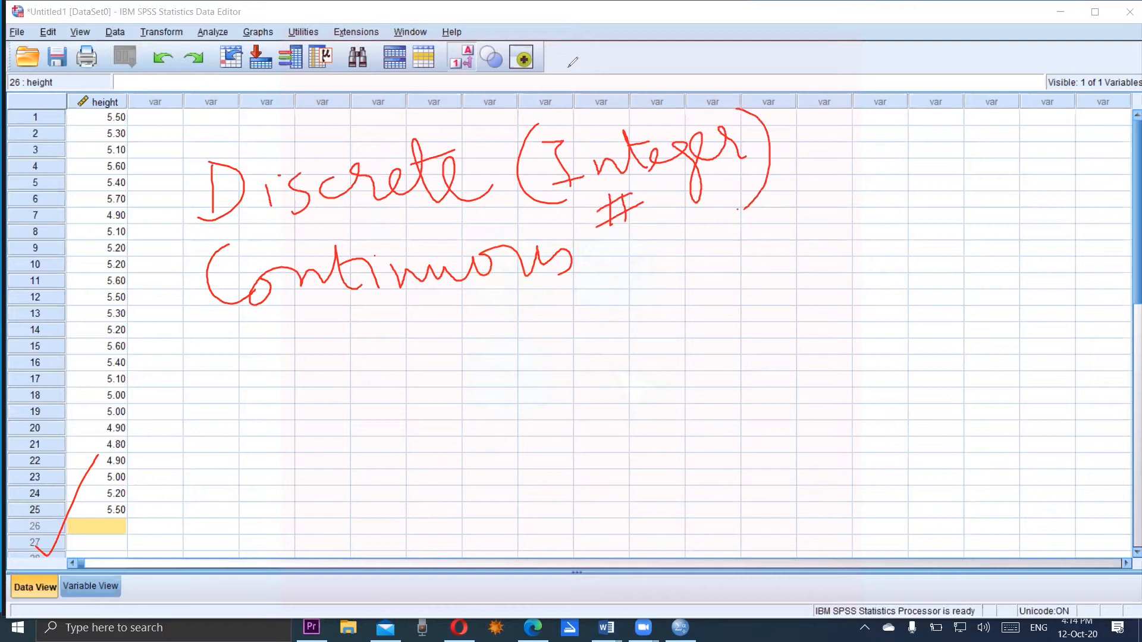
Annotate "Continuous" with the handwritten note "(decimals fractions)" in parentheses beside it.
drag(593, 243, 599, 322)
mouse_move(617, 276)
mouse_down()
mouse_move(620, 291)
mouse_move(673, 263)
mouse_move(694, 260)
mouse_move(706, 275)
mouse_move(771, 262)
mouse_move(812, 217)
mouse_move(832, 256)
mouse_move(825, 283)
mouse_up()
mouse_move(648, 313)
mouse_down()
mouse_move(636, 357)
mouse_move(683, 352)
mouse_move(684, 326)
mouse_move(727, 333)
mouse_move(760, 295)
mouse_move(812, 333)
mouse_move(838, 309)
mouse_move(884, 316)
mouse_move(881, 328)
mouse_up()
drag(869, 236, 896, 346)
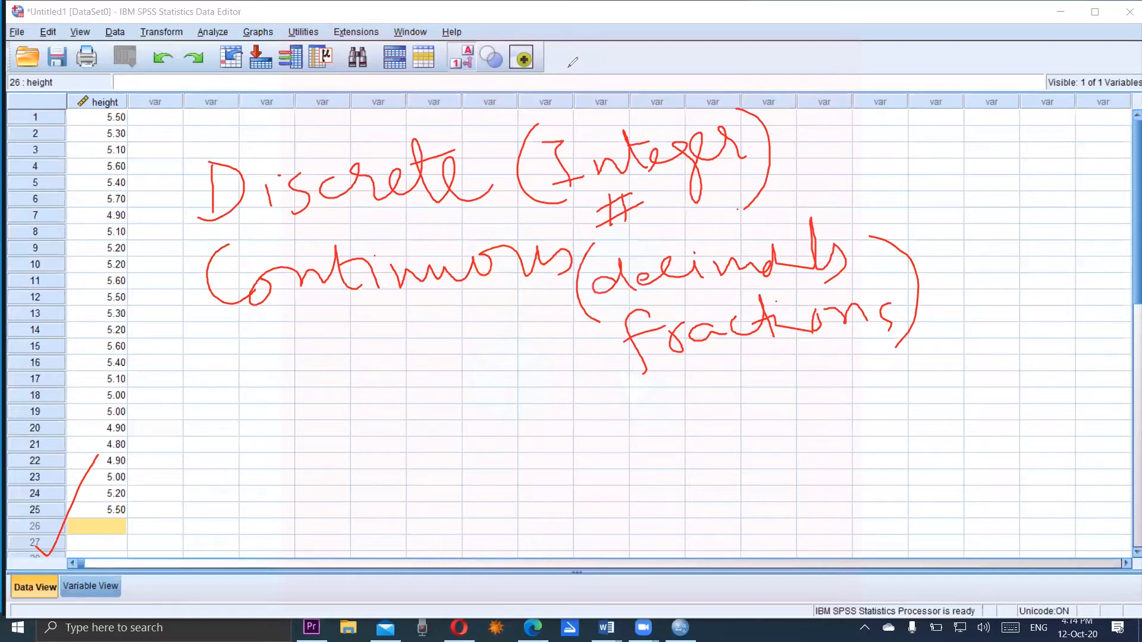
Draw an arrow pointing to "Discrete" and handwrite the sequence "1, 2, 3 ..." above it.
mouse_move(142, 201)
mouse_down()
mouse_move(191, 194)
mouse_move(178, 207)
mouse_up()
drag(138, 131, 151, 157)
mouse_move(163, 131)
mouse_down()
mouse_move(186, 159)
mouse_move(268, 130)
mouse_up()
drag(282, 131, 292, 134)
click(328, 128)
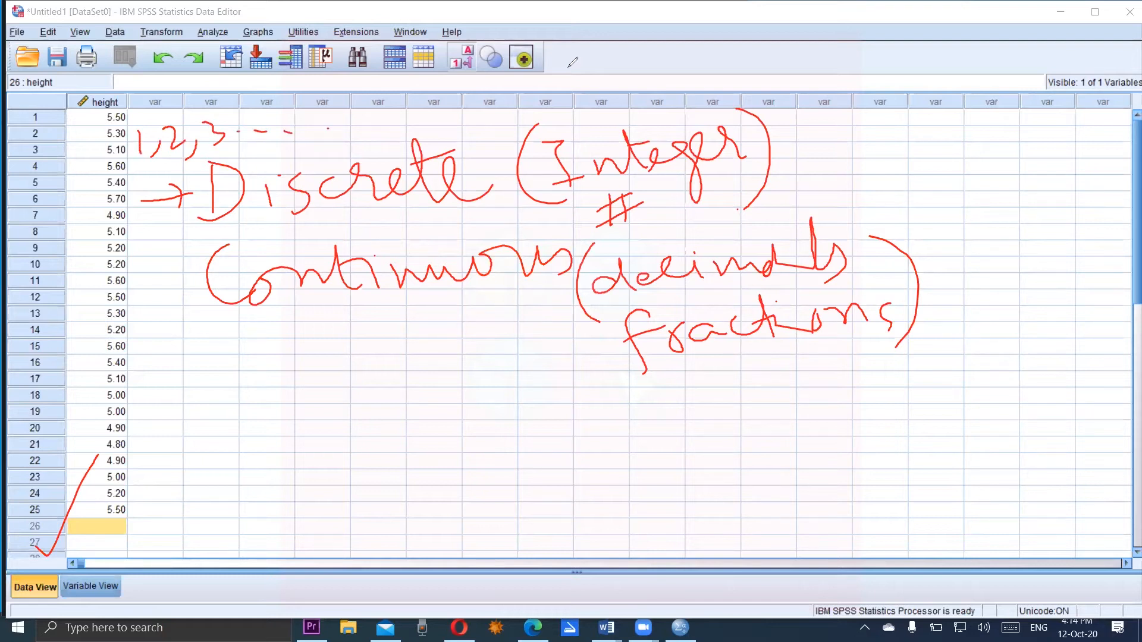
Handwrite "(measurement)" below "Continuous" and draw an arrow pointing to "Continuous".
mouse_move(208, 322)
mouse_down()
mouse_move(217, 383)
mouse_move(248, 352)
mouse_move(357, 351)
mouse_move(379, 333)
mouse_move(419, 348)
mouse_move(478, 333)
mouse_move(528, 295)
mouse_up()
drag(534, 286, 538, 343)
mouse_move(143, 299)
mouse_down()
mouse_move(194, 284)
mouse_move(181, 308)
mouse_up()
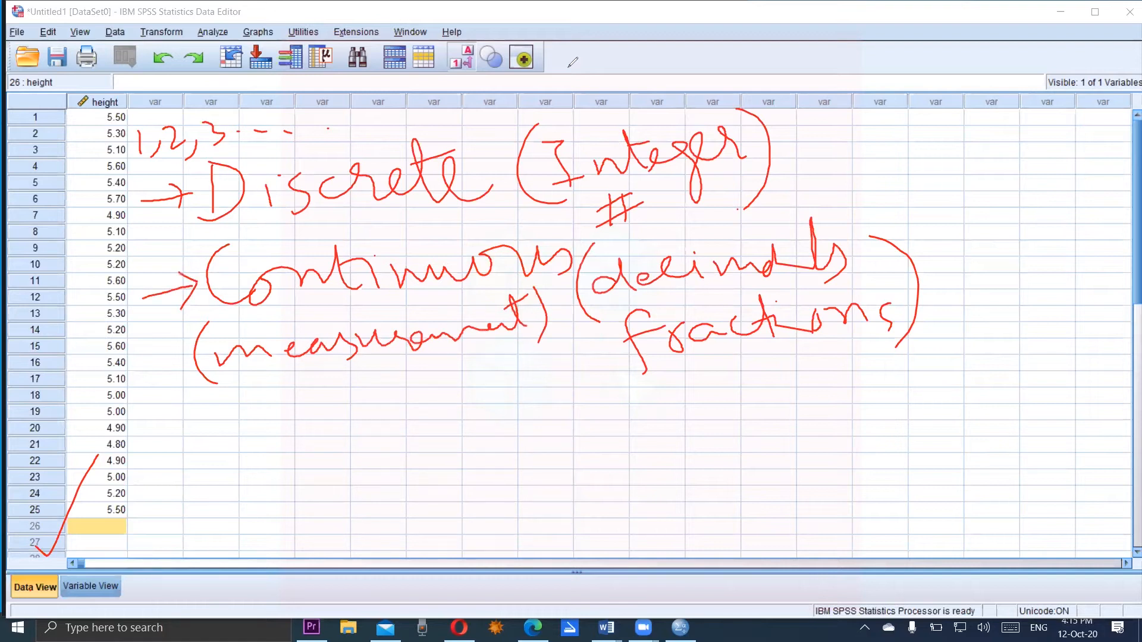
Draw brackets and connecting curves around the discrete and continuous notes, leading down to the free area below them.
mouse_move(207, 250)
mouse_down()
mouse_move(169, 323)
mouse_move(229, 414)
mouse_move(266, 411)
mouse_up()
drag(881, 205, 940, 305)
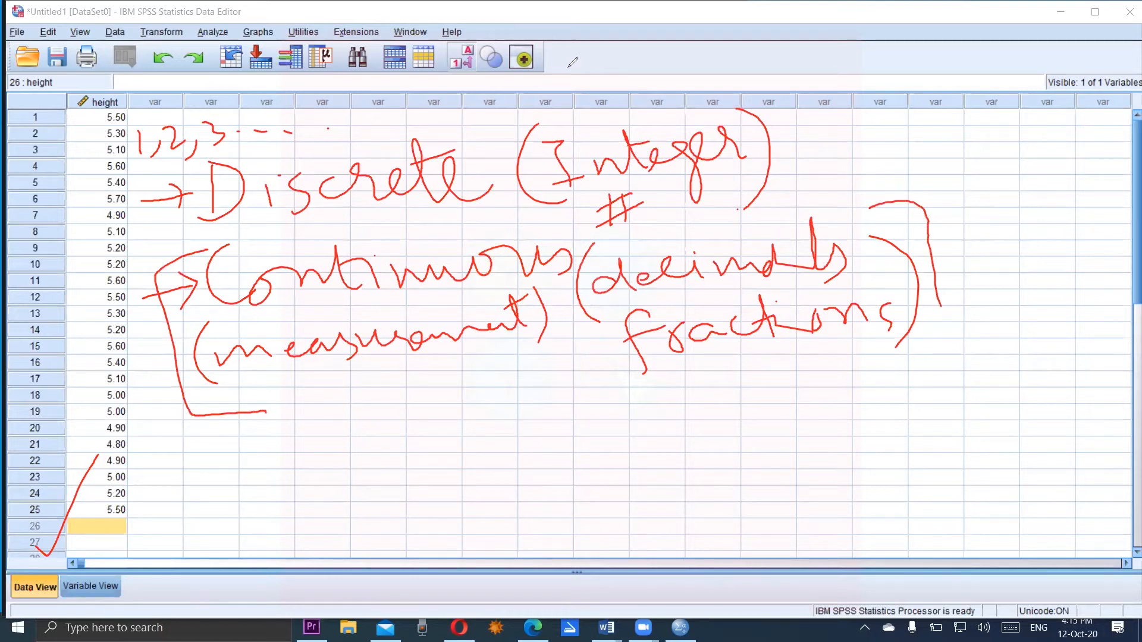
drag(156, 196, 163, 351)
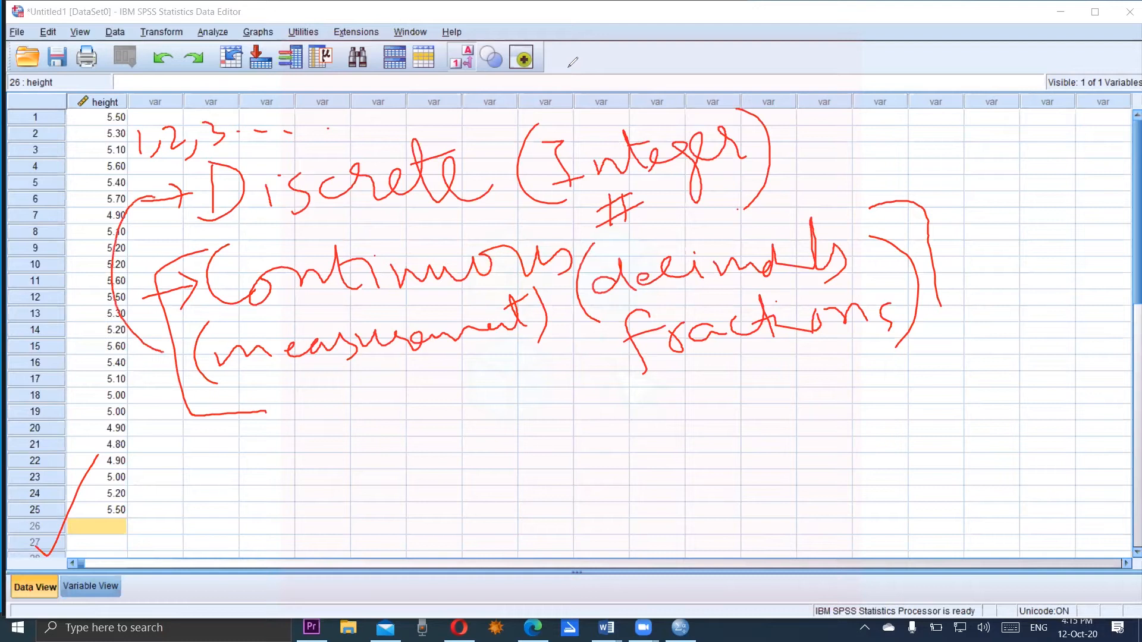
mouse_move(125, 290)
mouse_down()
mouse_move(95, 443)
mouse_move(228, 498)
mouse_up()
Handwrite "Frequency distribution" in red below the notes on continuous data.
mouse_move(252, 441)
mouse_down()
mouse_move(259, 499)
mouse_move(280, 433)
mouse_up()
mouse_move(256, 468)
mouse_down()
mouse_move(274, 458)
mouse_move(298, 496)
mouse_move(372, 459)
mouse_move(409, 515)
mouse_move(406, 441)
mouse_move(422, 452)
mouse_move(475, 434)
mouse_move(494, 452)
mouse_move(528, 423)
mouse_move(556, 470)
mouse_move(538, 491)
mouse_up()
mouse_move(597, 416)
mouse_down()
mouse_move(601, 439)
mouse_move(665, 408)
mouse_move(687, 440)
mouse_move(698, 406)
mouse_move(728, 410)
mouse_move(746, 433)
mouse_up()
click(760, 379)
mouse_move(767, 388)
mouse_down()
mouse_move(839, 416)
mouse_move(880, 372)
mouse_move(909, 391)
mouse_up()
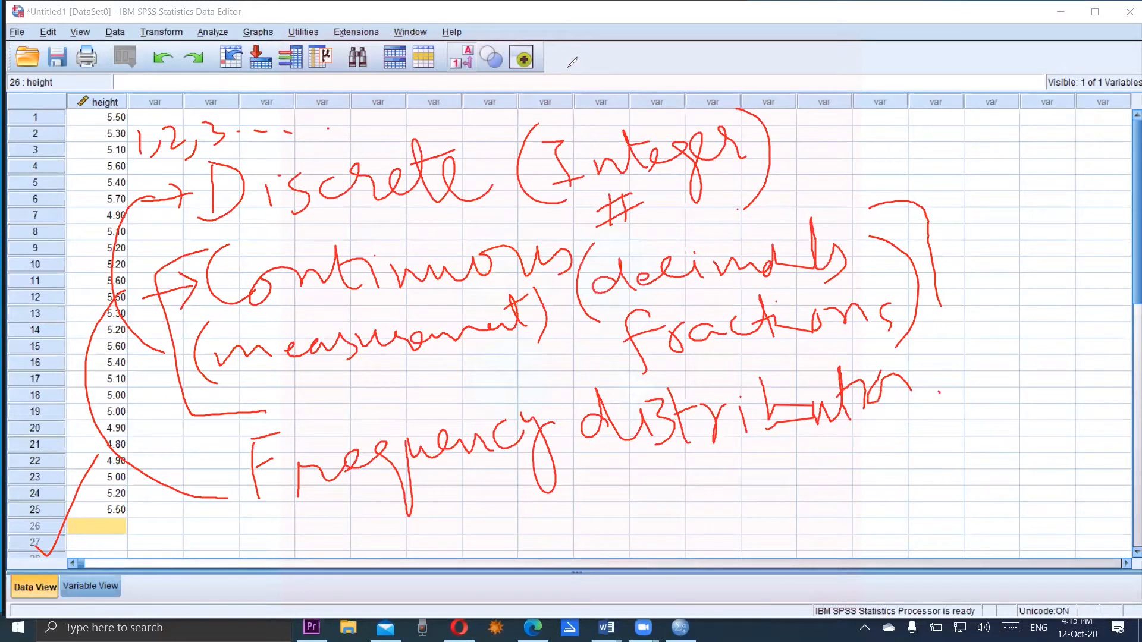
Circle the height data column in red and sketch a small two-column table below "Frequency distribution".
mouse_move(123, 89)
mouse_down()
mouse_move(76, 200)
mouse_move(126, 542)
mouse_move(170, 403)
mouse_move(95, 125)
mouse_move(75, 455)
mouse_move(187, 256)
mouse_move(99, 137)
mouse_move(146, 496)
mouse_up()
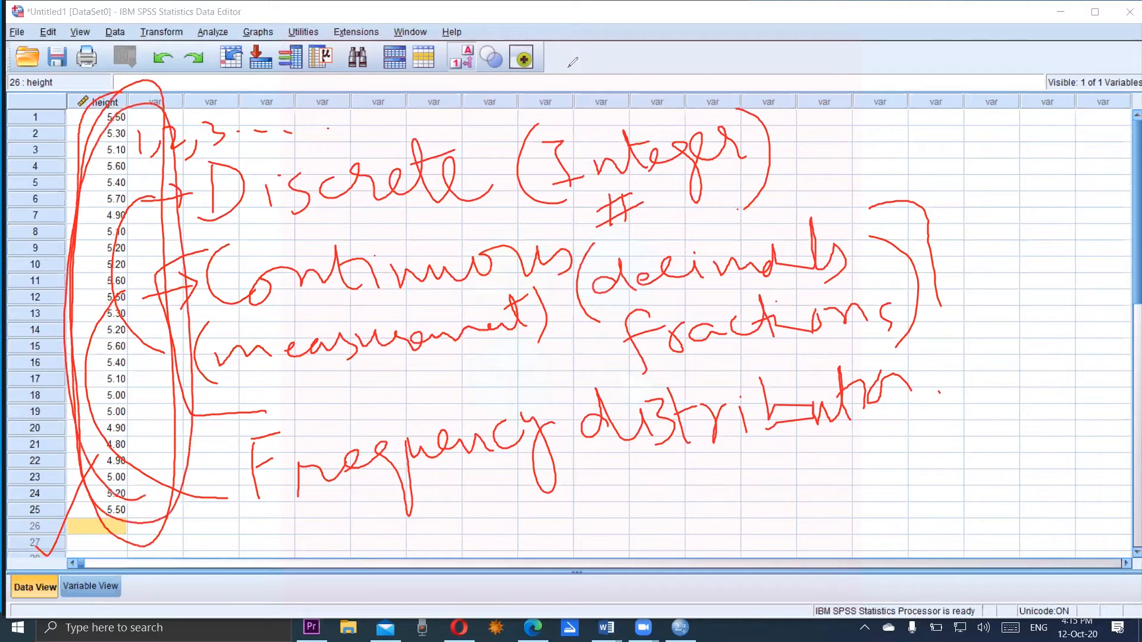
drag(435, 506, 666, 499)
drag(522, 474, 522, 557)
mouse_move(438, 472)
mouse_down()
mouse_move(441, 559)
mouse_move(672, 472)
mouse_move(673, 559)
mouse_up()
drag(434, 558, 708, 560)
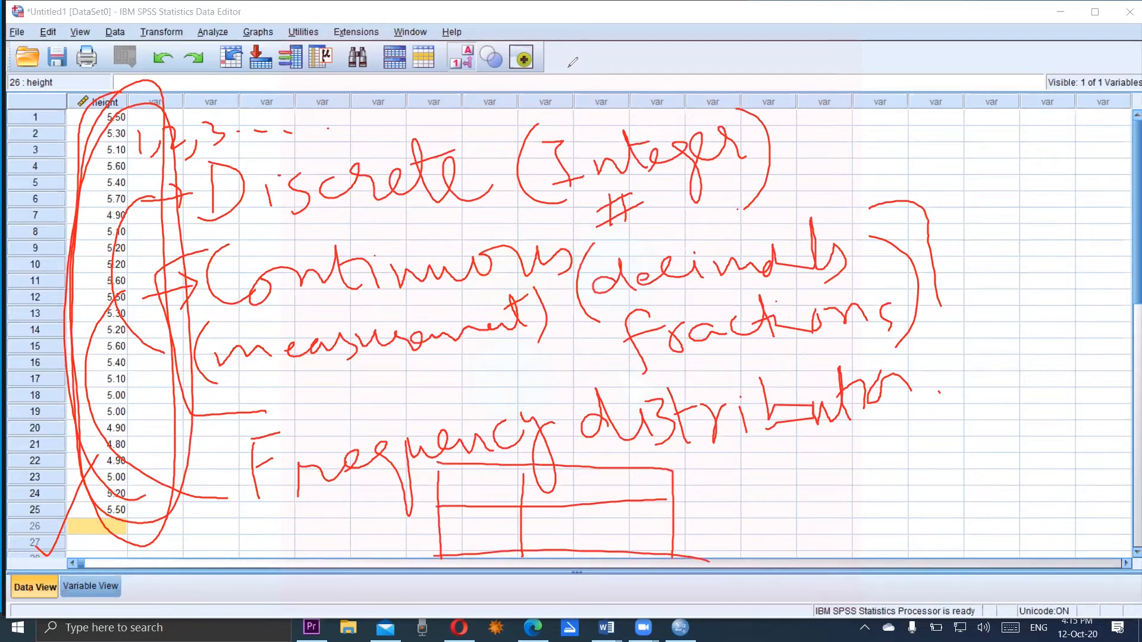
Label the sketched table with "possible height" and the column headings "h" and "f".
mouse_move(449, 512)
mouse_down()
mouse_move(454, 541)
mouse_move(453, 522)
mouse_move(493, 516)
mouse_move(500, 500)
mouse_move(499, 515)
mouse_up()
mouse_move(505, 484)
mouse_down()
mouse_move(506, 497)
mouse_move(522, 495)
mouse_up()
mouse_move(513, 491)
mouse_down()
mouse_move(527, 483)
mouse_move(518, 475)
mouse_move(547, 476)
mouse_up()
click(504, 471)
mouse_move(463, 539)
mouse_down()
mouse_move(516, 539)
mouse_move(546, 509)
mouse_up()
mouse_move(541, 496)
mouse_down()
mouse_move(548, 509)
mouse_move(552, 497)
mouse_up()
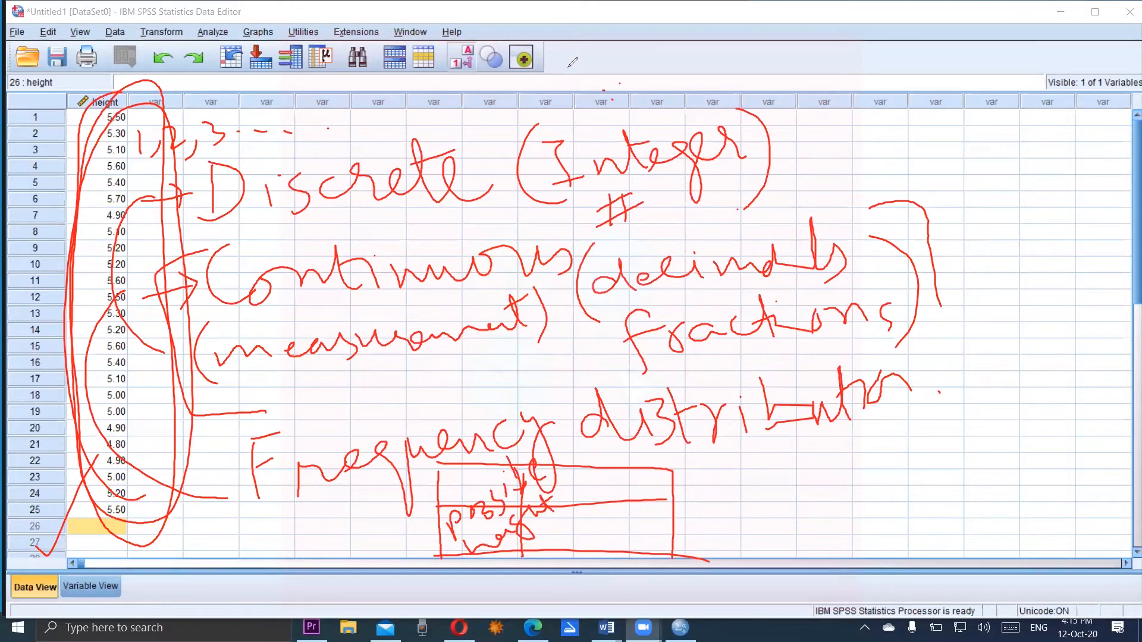
mouse_move(593, 465)
mouse_down()
mouse_move(577, 500)
mouse_move(593, 479)
mouse_up()
mouse_move(449, 463)
mouse_down()
mouse_move(448, 479)
mouse_move(469, 489)
mouse_up()
Underline "Frequency distribution" in blue and clear all annotations from the screen.
drag(262, 490, 886, 415)
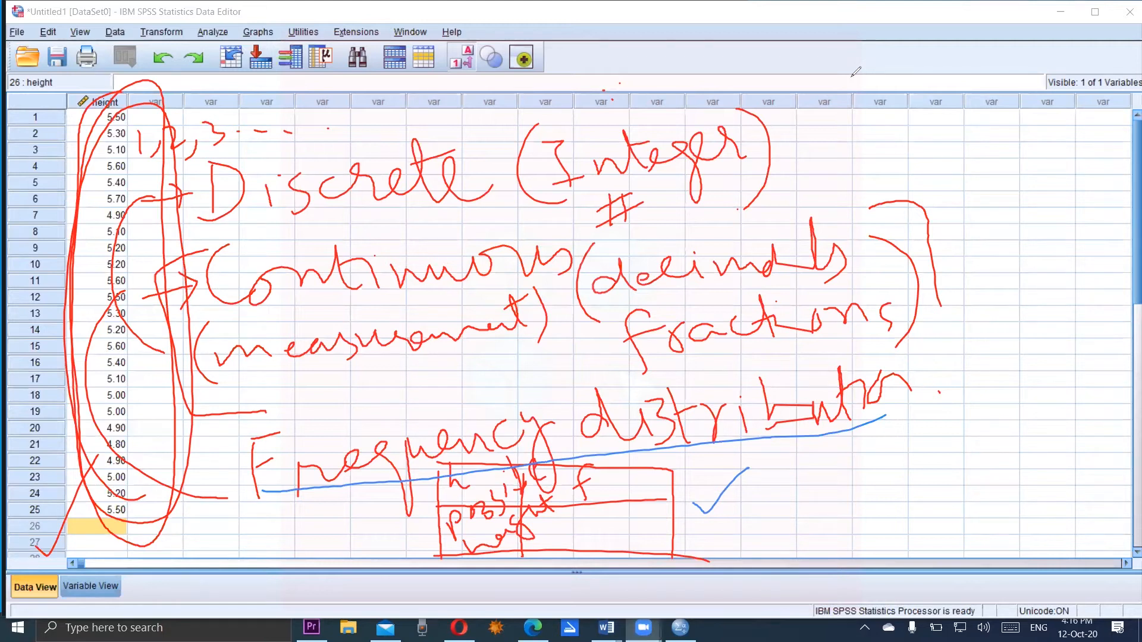
click(887, 64)
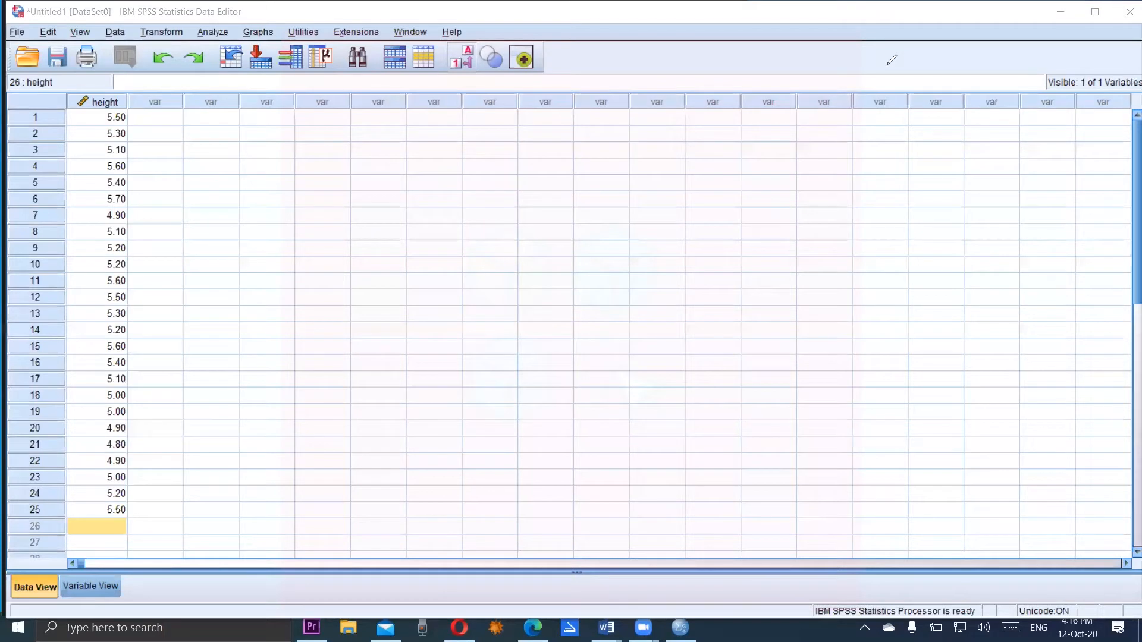
Handwrite the underlined heading "Step I" in blue over the upper rows of the data sheet.
mouse_move(265, 125)
mouse_down()
mouse_move(244, 132)
mouse_move(245, 153)
mouse_move(288, 134)
mouse_move(315, 169)
mouse_up()
mouse_move(311, 143)
mouse_down()
mouse_move(332, 128)
mouse_move(320, 152)
mouse_move(370, 113)
mouse_up()
mouse_move(355, 116)
mouse_down()
mouse_move(354, 143)
mouse_move(375, 138)
mouse_up()
drag(232, 160, 408, 158)
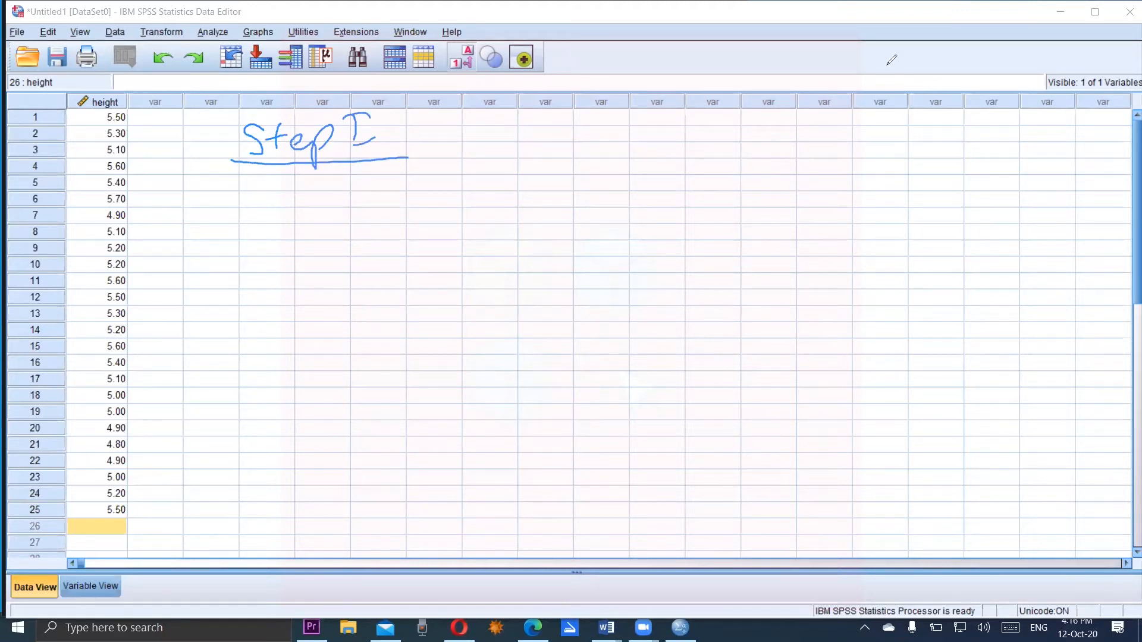
Handwrite "Define" beside the "Step I" heading and "Open SPSS" above it.
mouse_move(437, 120)
mouse_down()
mouse_move(423, 160)
mouse_move(470, 133)
mouse_move(486, 185)
mouse_up()
drag(476, 141, 599, 148)
mouse_move(444, 75)
mouse_down()
mouse_move(449, 98)
mouse_move(440, 77)
mouse_up()
mouse_move(465, 87)
mouse_down()
mouse_move(464, 108)
mouse_move(517, 89)
mouse_move(534, 98)
mouse_up()
drag(592, 76, 570, 106)
mouse_move(601, 72)
mouse_down()
mouse_move(600, 104)
mouse_move(605, 89)
mouse_move(622, 105)
mouse_up()
drag(666, 69, 654, 104)
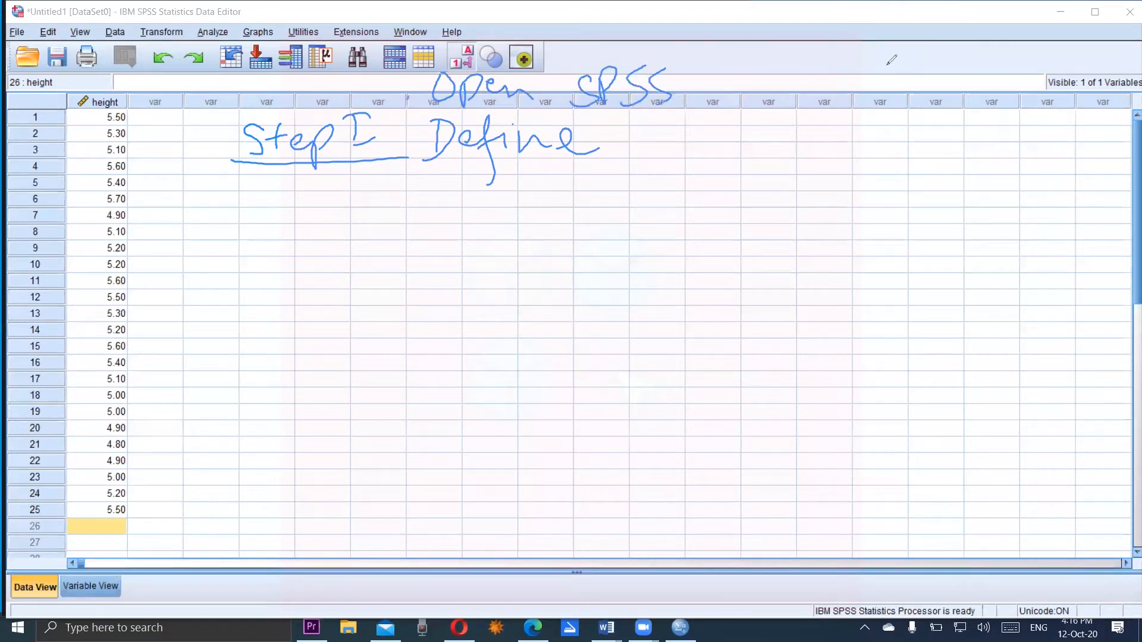
Extend the "Define" note with the handwritten words "a variable height" and mark the line with a bullet.
mouse_move(420, 154)
mouse_down()
mouse_move(407, 143)
mouse_move(421, 153)
mouse_up()
mouse_move(633, 127)
mouse_down()
mouse_move(619, 138)
mouse_move(657, 141)
mouse_move(687, 116)
mouse_move(728, 139)
mouse_move(748, 125)
mouse_move(773, 138)
mouse_move(775, 98)
mouse_up()
mouse_move(773, 128)
mouse_down()
mouse_move(812, 127)
mouse_move(816, 140)
mouse_up()
mouse_move(818, 99)
mouse_down()
mouse_move(829, 137)
mouse_move(873, 134)
mouse_up()
mouse_move(452, 190)
mouse_down()
mouse_move(473, 221)
mouse_move(582, 209)
mouse_move(556, 250)
mouse_up()
mouse_move(613, 176)
mouse_down()
mouse_move(612, 223)
mouse_move(649, 217)
mouse_up()
drag(647, 174, 663, 216)
drag(649, 190, 667, 187)
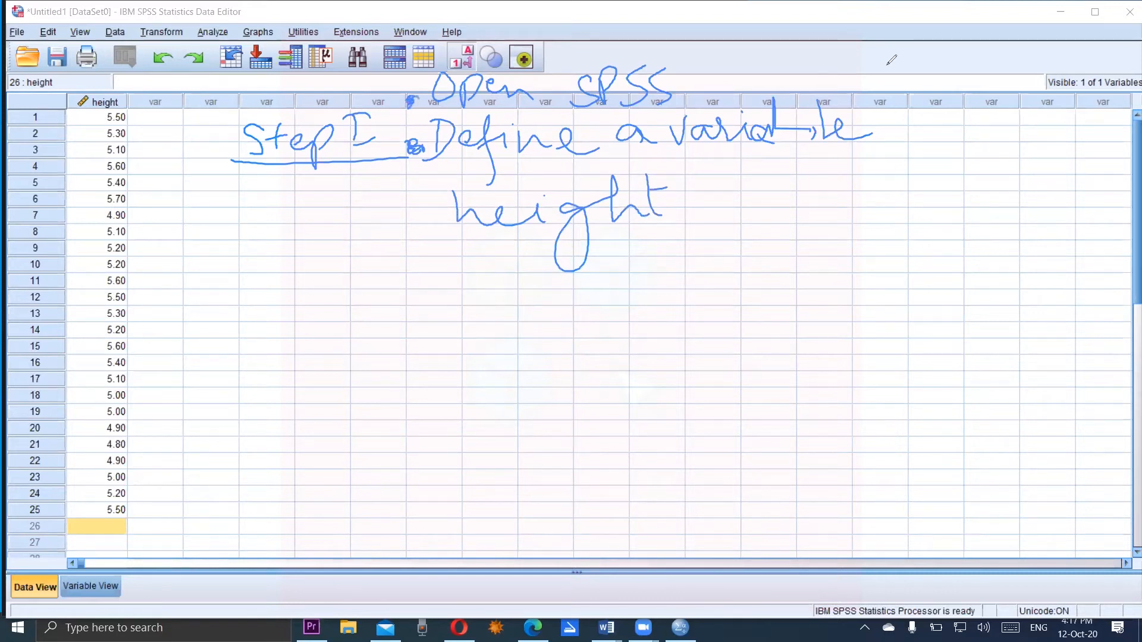
Add the handwritten bullet "Enter data into height" below the variable definition note.
drag(409, 152, 415, 159)
drag(417, 285, 420, 289)
mouse_move(495, 271)
mouse_down()
mouse_move(474, 281)
mouse_move(506, 316)
mouse_move(529, 299)
mouse_move(552, 305)
mouse_move(537, 289)
mouse_move(600, 304)
mouse_move(645, 268)
mouse_move(678, 292)
mouse_move(693, 253)
mouse_move(772, 291)
mouse_move(774, 304)
mouse_move(752, 304)
mouse_move(767, 291)
mouse_move(774, 303)
mouse_up()
mouse_move(774, 252)
mouse_down()
mouse_move(775, 296)
mouse_move(813, 308)
mouse_up()
mouse_move(776, 277)
mouse_down()
mouse_move(812, 271)
mouse_move(813, 285)
mouse_move(831, 271)
mouse_move(826, 303)
mouse_up()
mouse_move(886, 244)
mouse_down()
mouse_move(887, 291)
mouse_move(911, 296)
mouse_move(936, 271)
mouse_move(946, 295)
mouse_move(1024, 296)
mouse_move(987, 337)
mouse_up()
click(984, 302)
drag(989, 283, 989, 298)
drag(1024, 284, 1023, 296)
mouse_move(1028, 254)
mouse_down()
mouse_move(1040, 292)
mouse_move(1047, 256)
mouse_up()
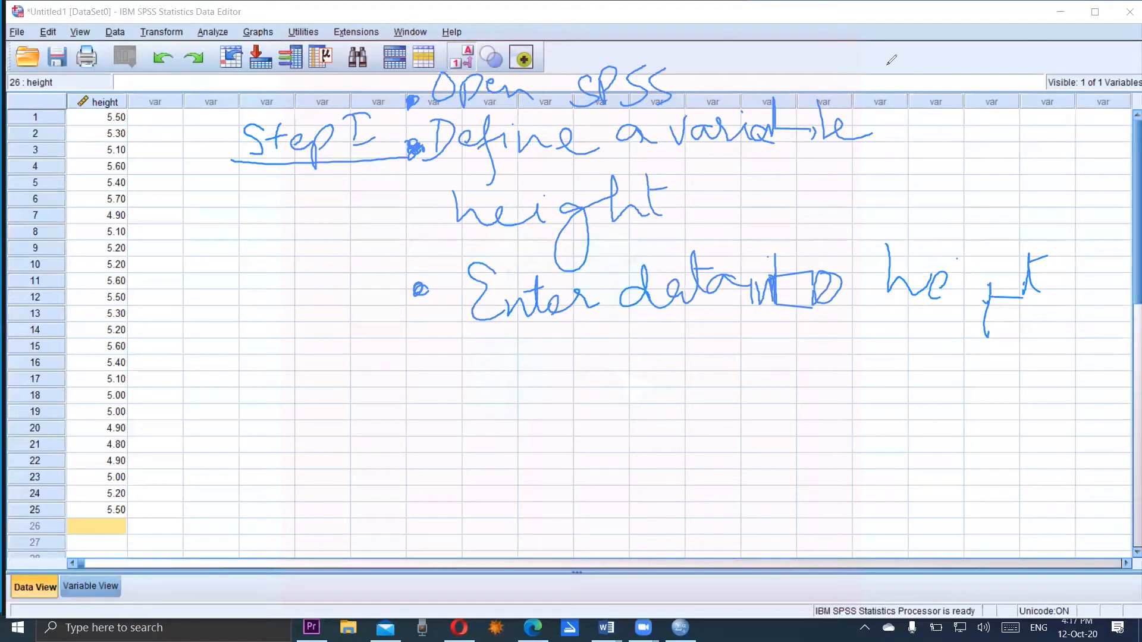
Handwrite the underlined heading "Step II" below the first step's notes and clear all annotations.
drag(252, 343, 237, 386)
drag(264, 339, 273, 385)
mouse_move(261, 365)
mouse_down()
mouse_move(280, 360)
mouse_move(319, 383)
mouse_move(328, 411)
mouse_up()
mouse_move(325, 370)
mouse_down()
mouse_move(344, 365)
mouse_move(333, 382)
mouse_move(374, 372)
mouse_up()
click(352, 381)
drag(378, 352, 380, 385)
drag(398, 349, 399, 386)
drag(369, 344, 408, 340)
drag(383, 388, 413, 383)
drag(227, 402, 411, 409)
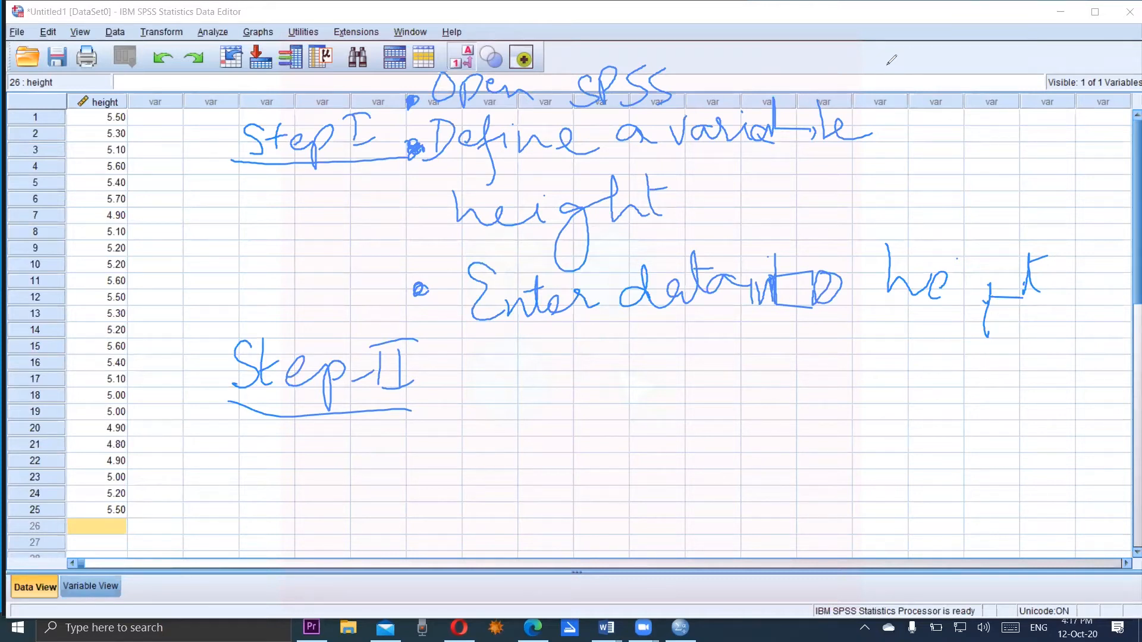
click(886, 63)
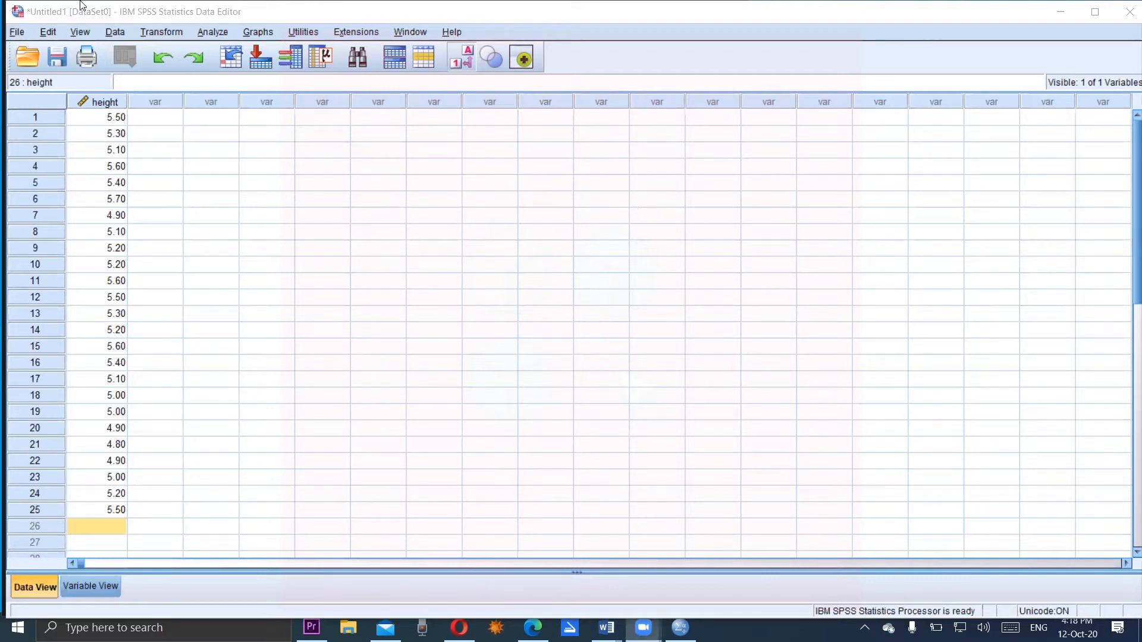
click(17, 32)
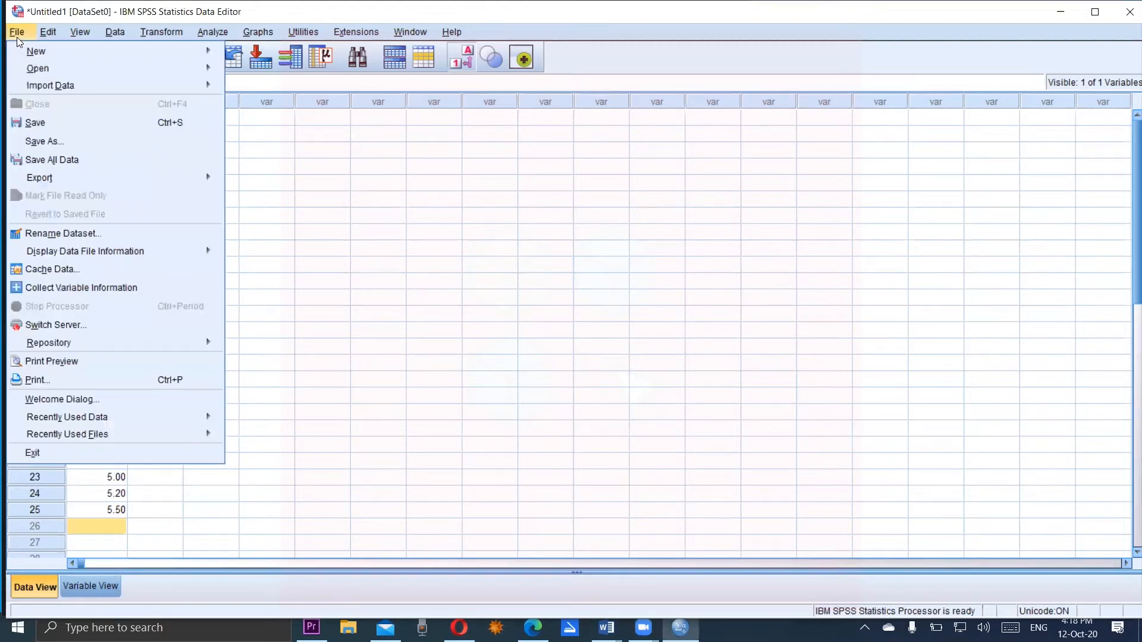
click(45, 33)
click(45, 35)
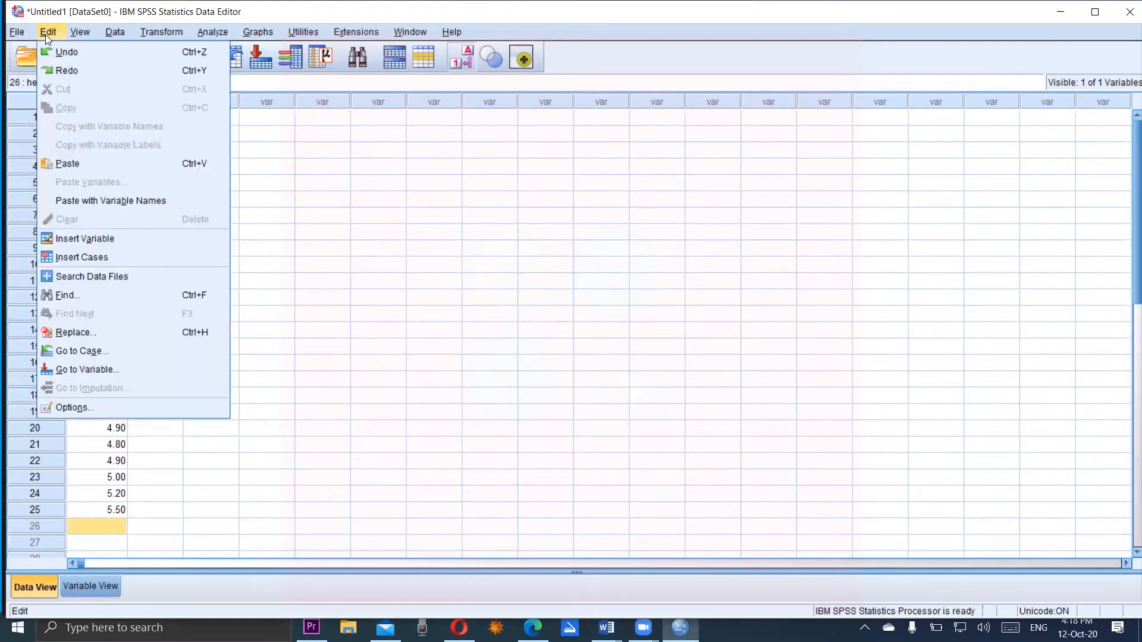
click(82, 31)
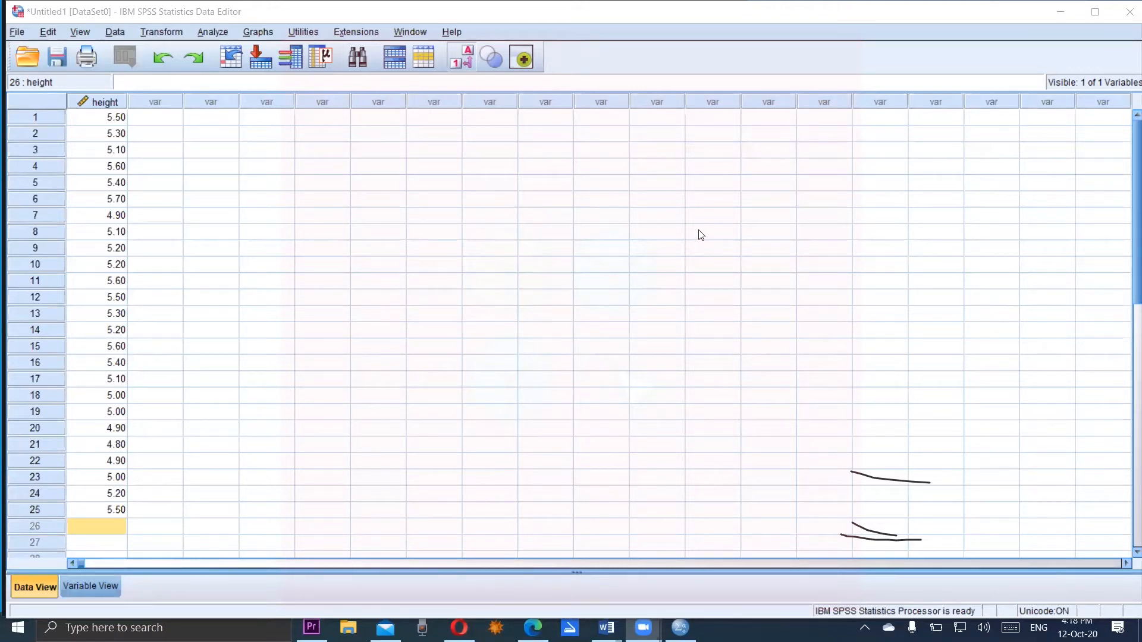
click(125, 33)
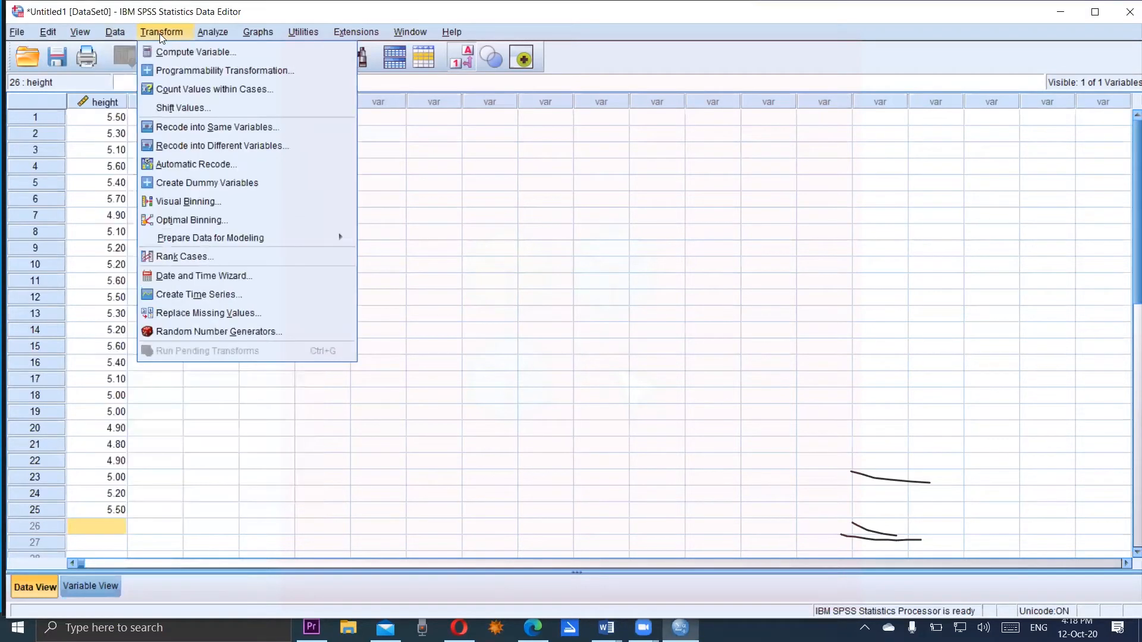
mouse_move(213, 37)
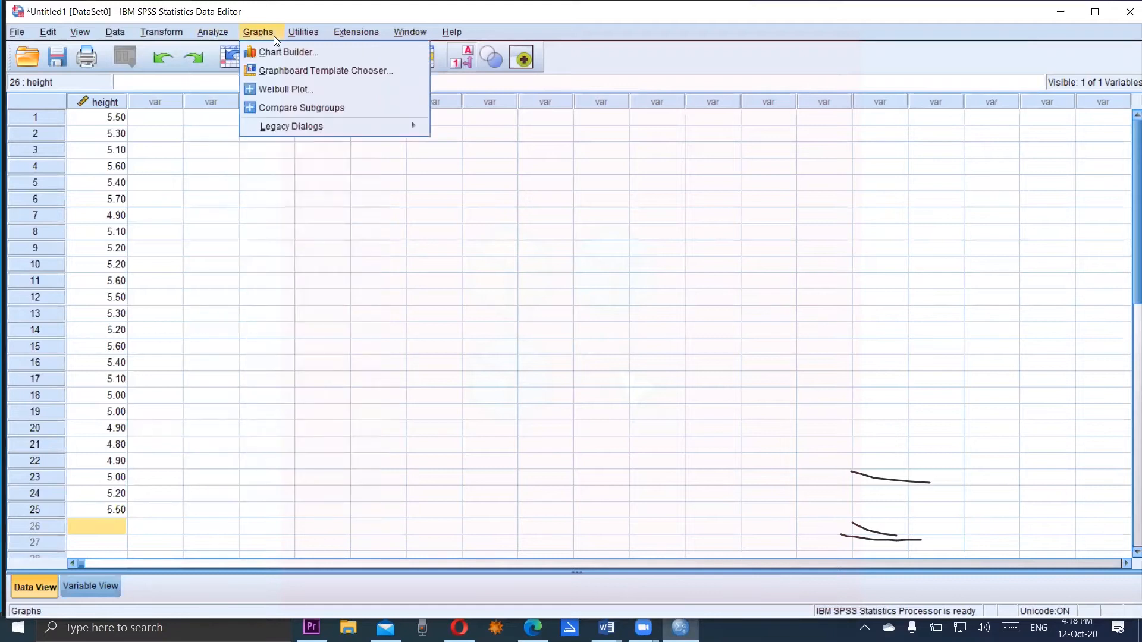
mouse_move(111, 33)
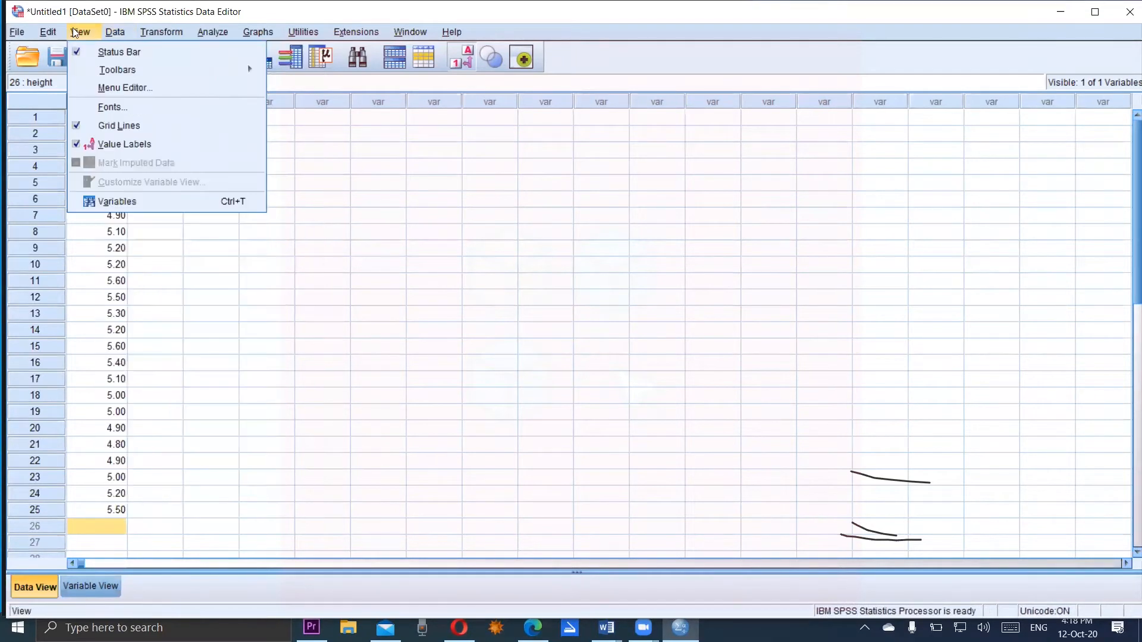
mouse_move(55, 29)
mouse_move(150, 39)
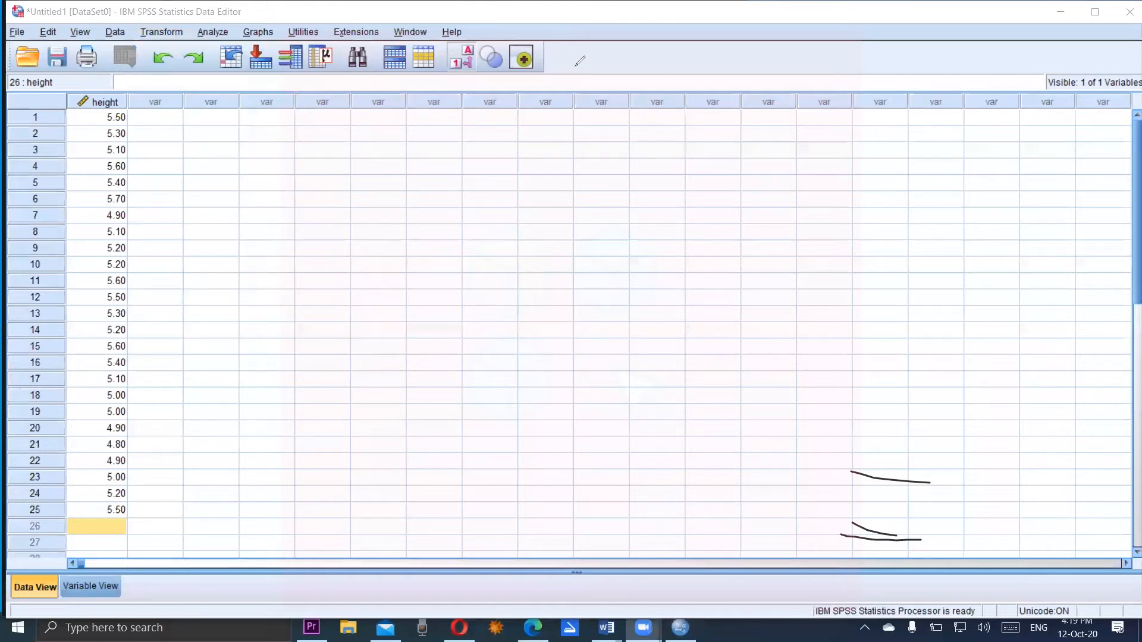
Handwrite the underlined heading "Step II:" followed by "Transform → Visual bin" in blue across the first data rows.
mouse_move(322, 121)
mouse_down()
mouse_move(334, 119)
mouse_move(315, 156)
mouse_up()
mouse_move(323, 138)
mouse_down()
mouse_move(353, 132)
mouse_move(439, 154)
mouse_up()
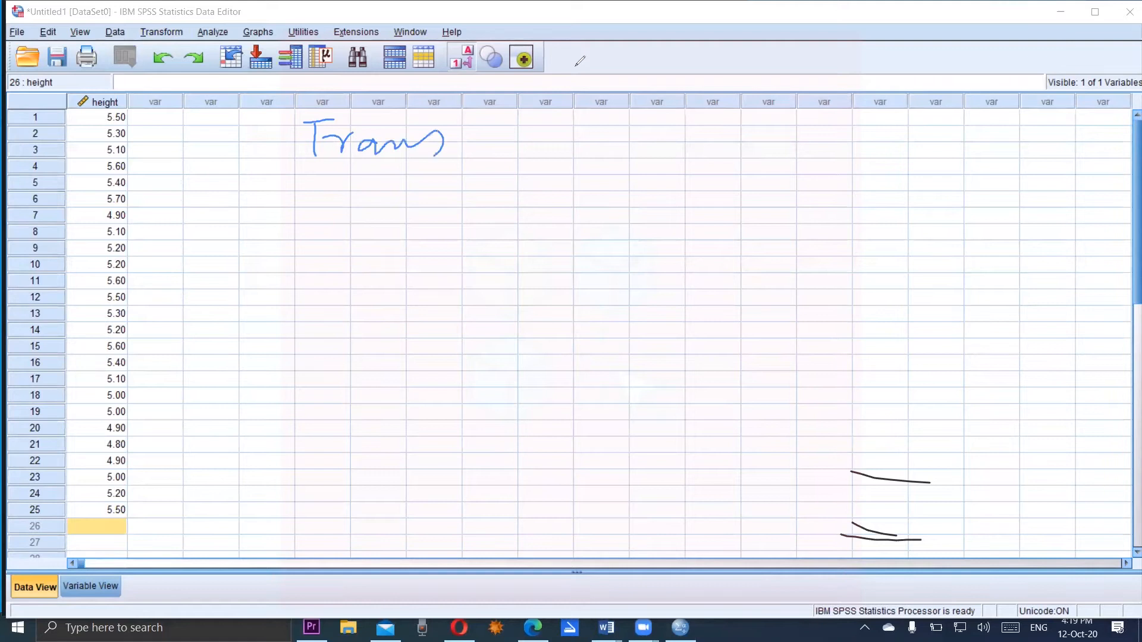
mouse_move(155, 123)
mouse_down()
mouse_move(138, 159)
mouse_move(169, 128)
mouse_move(209, 159)
mouse_move(205, 181)
mouse_up()
mouse_move(206, 146)
mouse_down()
mouse_move(241, 148)
mouse_move(258, 117)
mouse_up()
mouse_move(250, 128)
mouse_down()
mouse_move(250, 148)
mouse_move(268, 152)
mouse_up()
drag(137, 184, 272, 164)
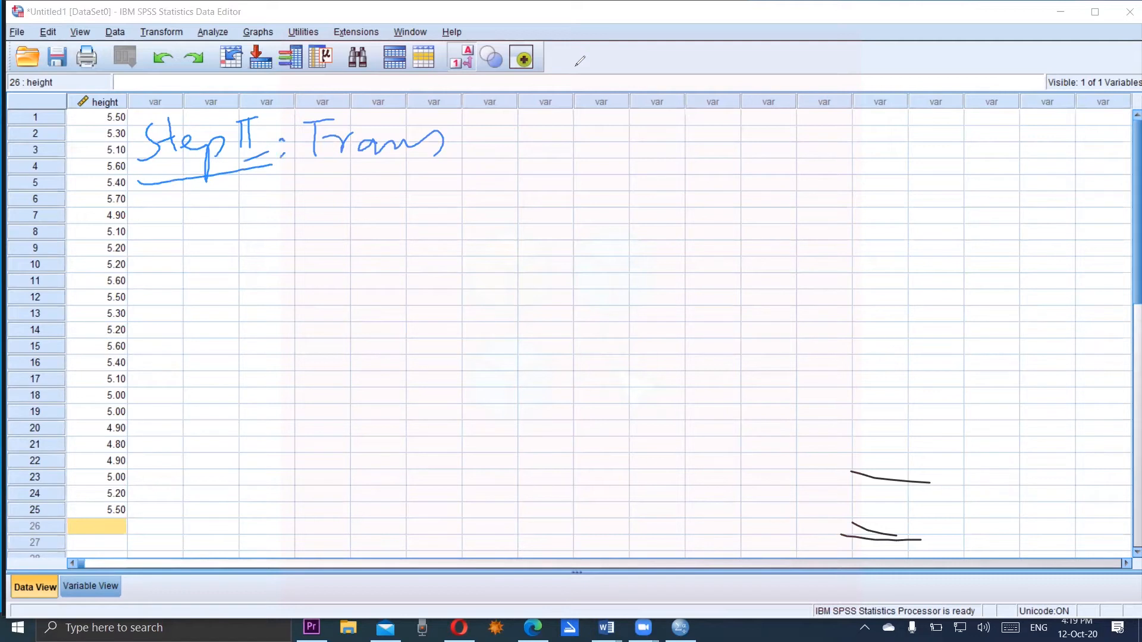
mouse_move(472, 111)
mouse_down()
mouse_move(462, 116)
mouse_move(468, 165)
mouse_move(506, 124)
mouse_move(631, 130)
mouse_move(613, 152)
mouse_move(658, 143)
mouse_move(667, 120)
mouse_move(675, 145)
mouse_move(751, 134)
mouse_move(754, 119)
mouse_move(768, 142)
mouse_move(856, 140)
mouse_up()
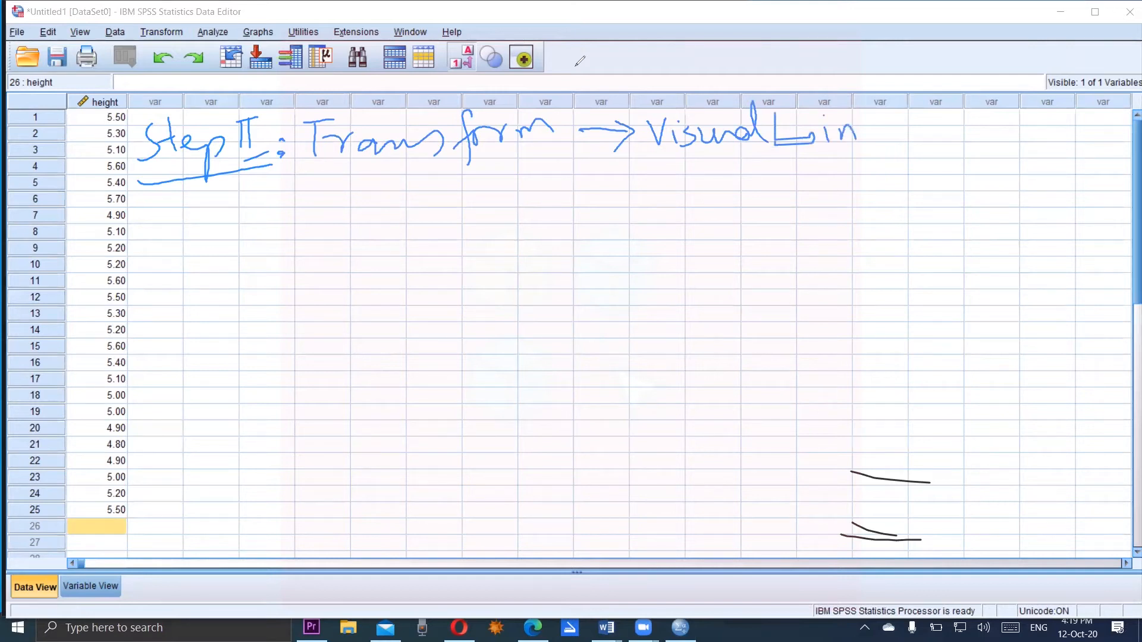
Open the Visual Binning dialog for the height data.
click(165, 31)
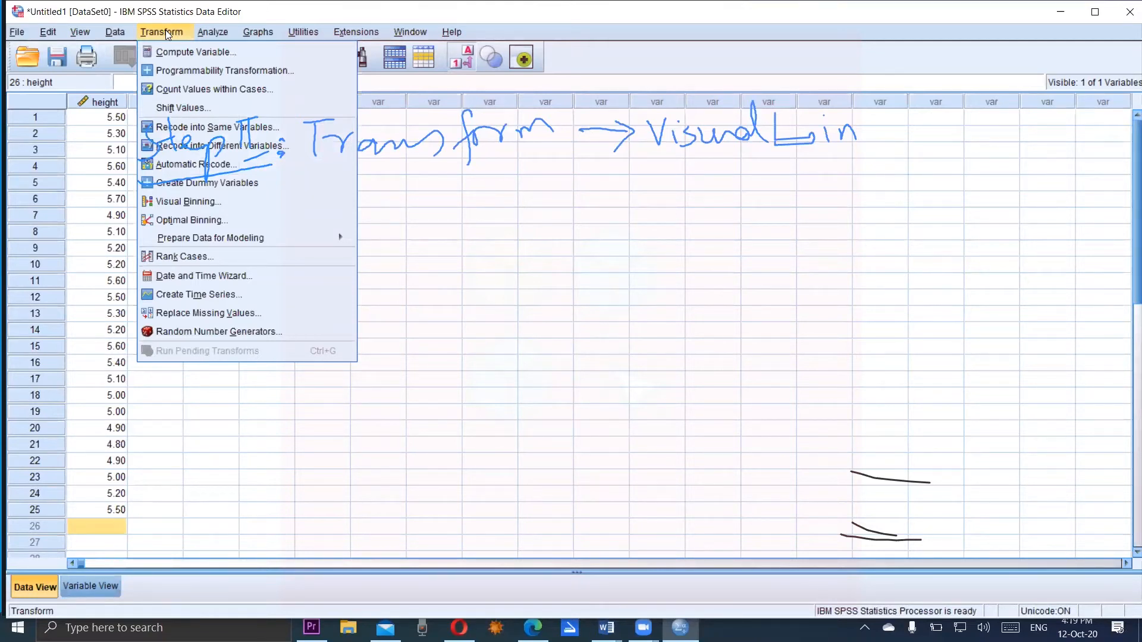
key(alt+Tab)
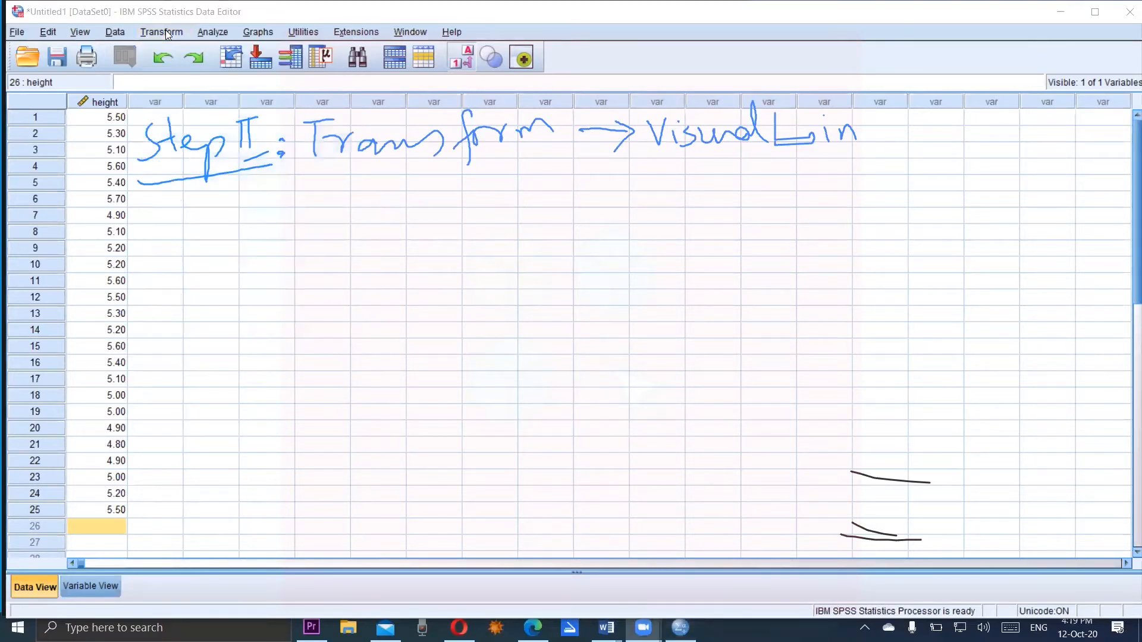
click(163, 33)
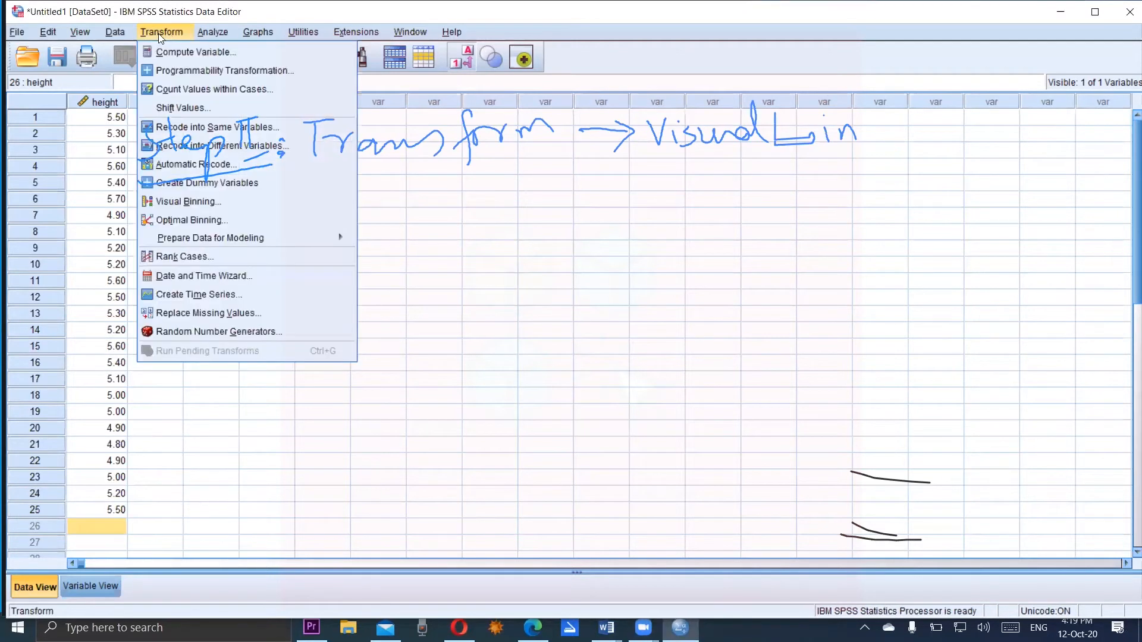
click(182, 205)
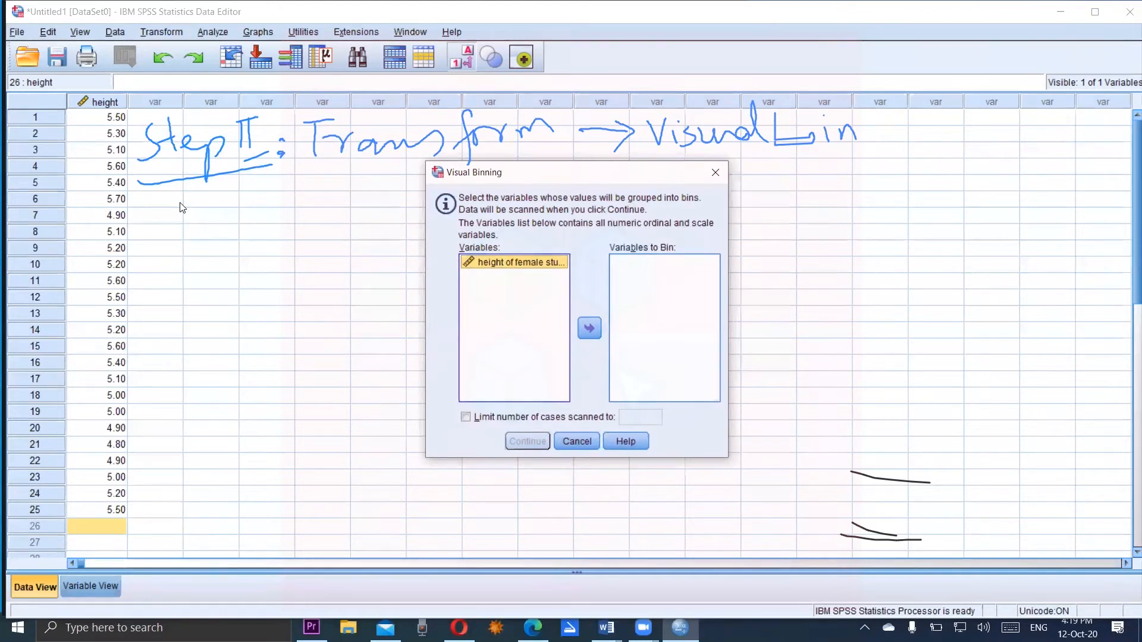
click(182, 208)
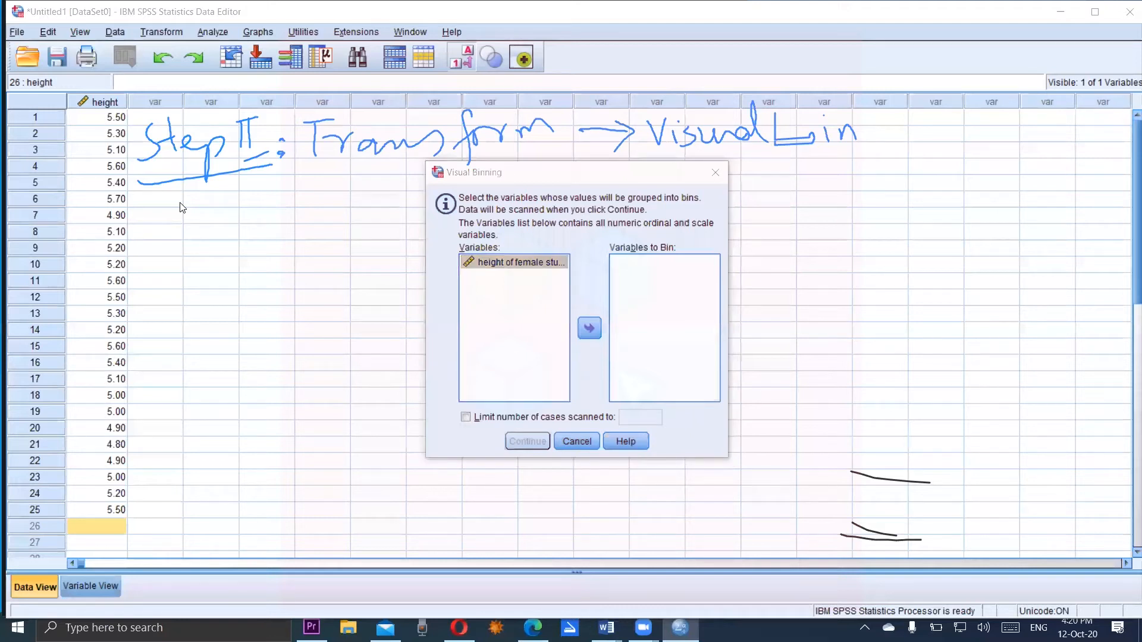
Circle the Visual Binning title and mark the variable list, the height variable and the transfer arrow with handwritten lines, arrows and ticks.
mouse_move(514, 156)
mouse_down()
mouse_move(470, 153)
mouse_move(512, 192)
mouse_move(457, 149)
mouse_move(535, 185)
mouse_move(434, 158)
mouse_move(535, 163)
mouse_move(452, 199)
mouse_up()
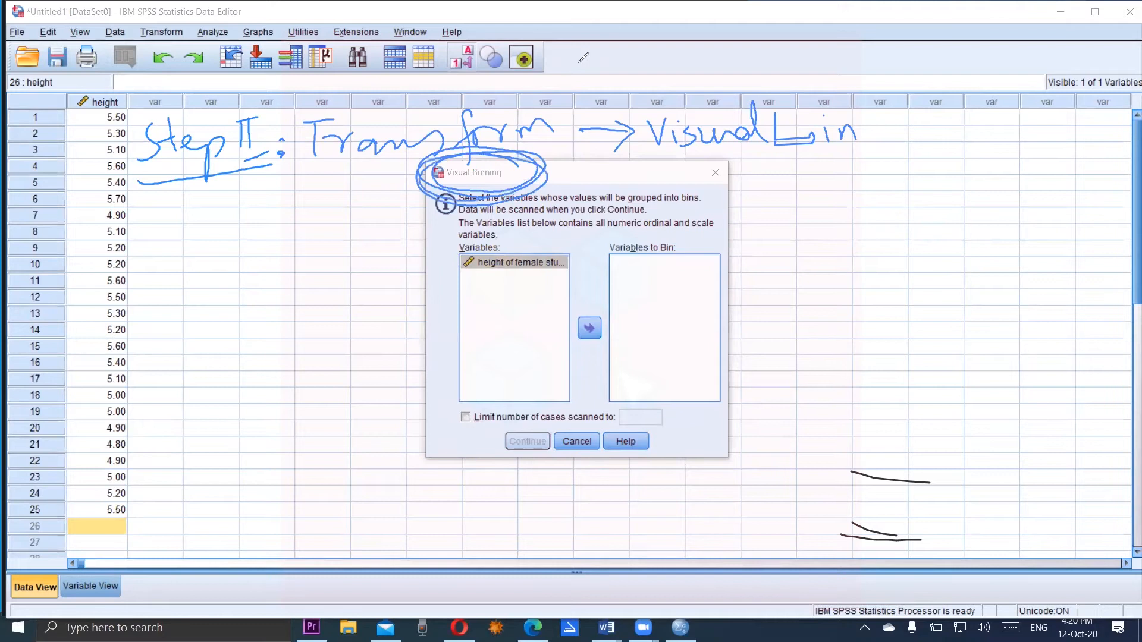
drag(483, 289, 535, 273)
mouse_move(470, 306)
mouse_down()
mouse_move(512, 304)
mouse_move(508, 338)
mouse_up()
mouse_move(471, 353)
mouse_down()
mouse_move(502, 352)
mouse_move(499, 393)
mouse_up()
drag(419, 256, 455, 261)
mouse_move(440, 252)
mouse_down()
mouse_move(456, 262)
mouse_move(437, 277)
mouse_up()
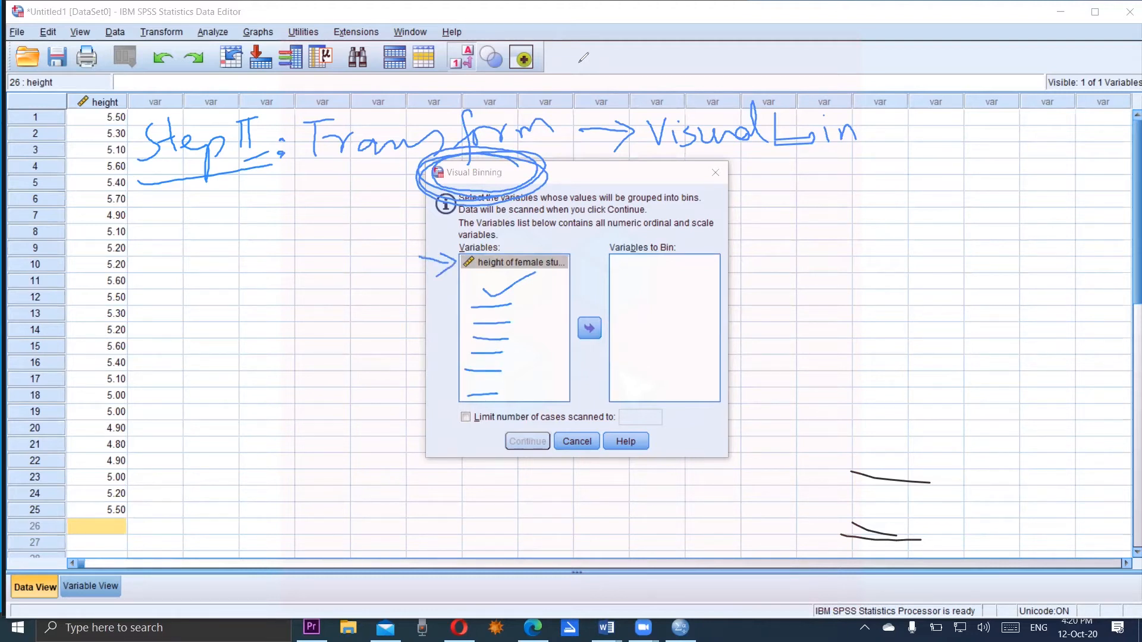
drag(572, 254, 589, 246)
drag(582, 310, 601, 291)
click(579, 63)
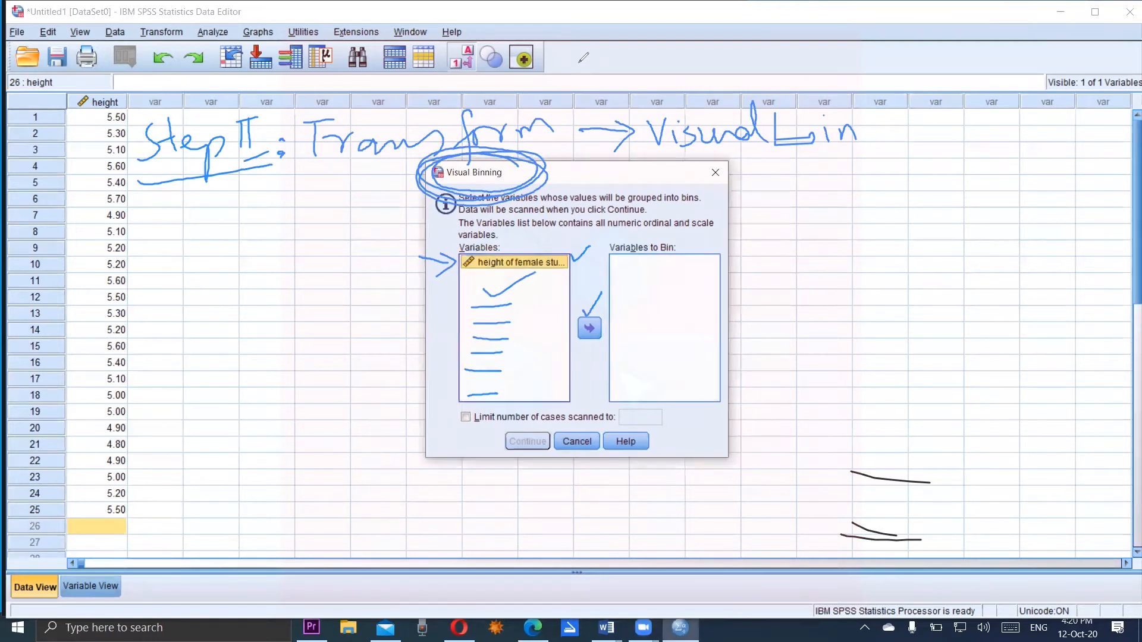
Add the height variable to the variables to bin, continue to the binning setup and move its dialog clear of the notes.
click(588, 331)
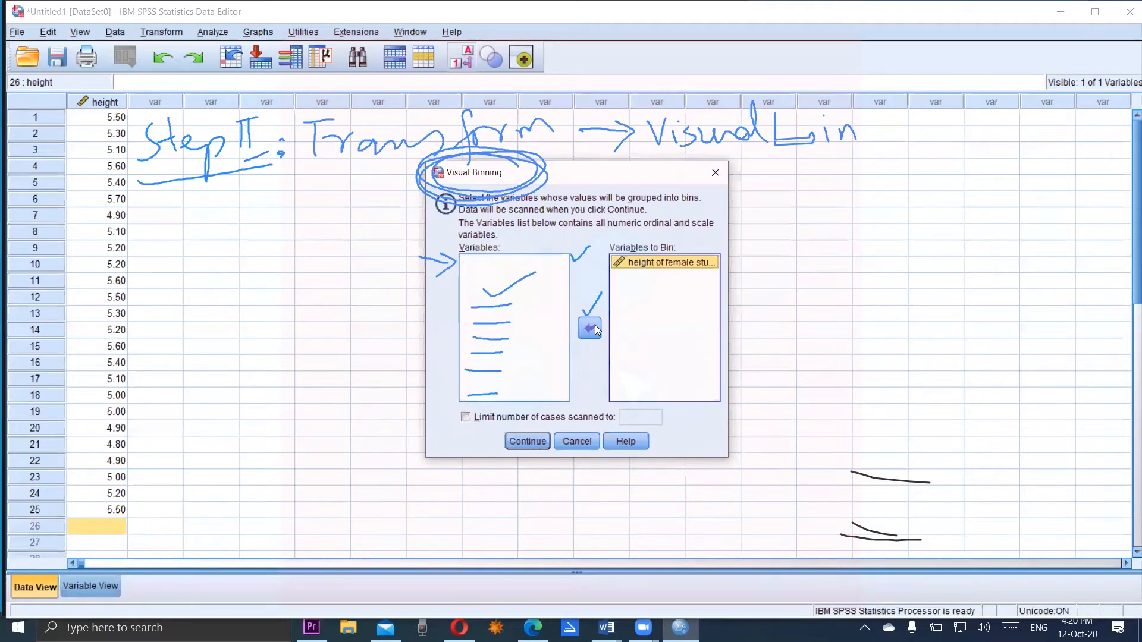
click(535, 442)
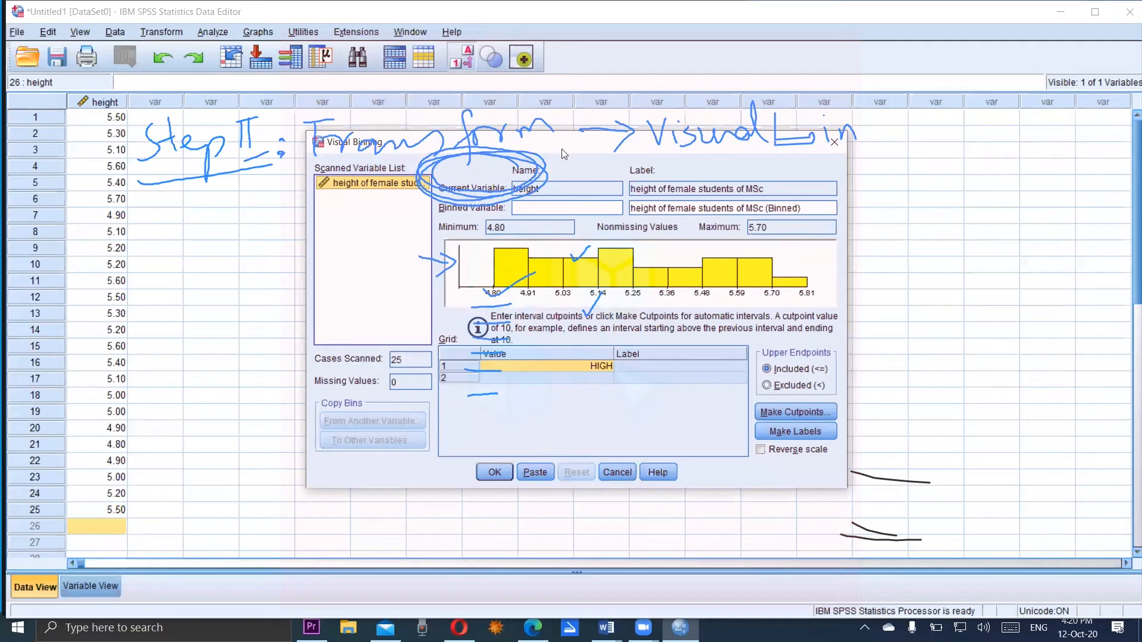
drag(561, 149, 776, 230)
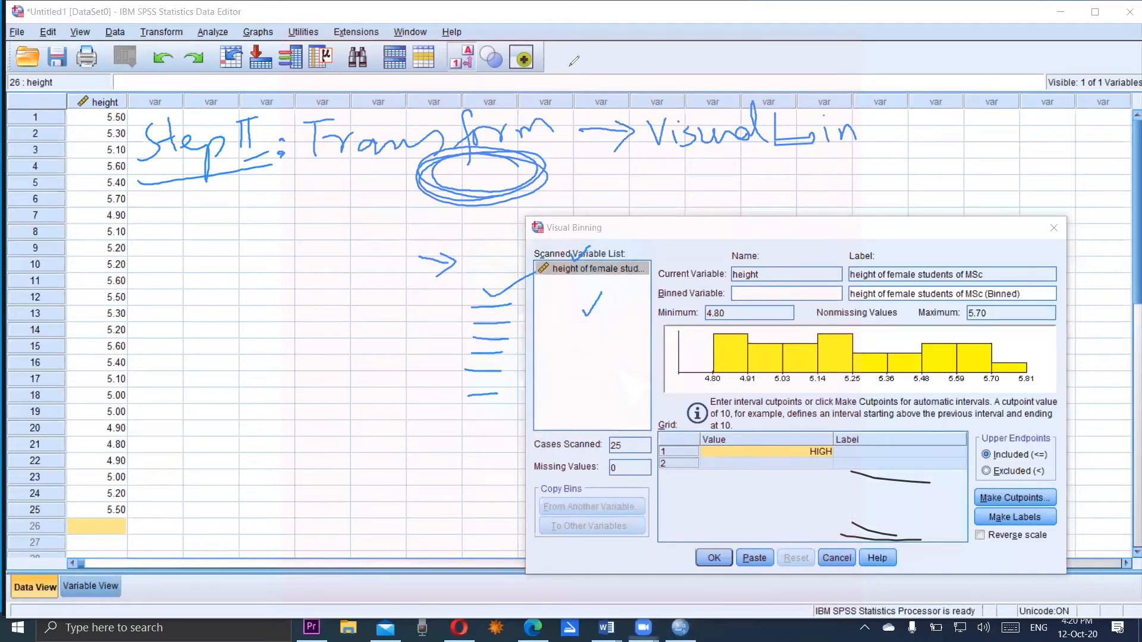
Clear all annotations and handwrite "Step II Transform → Visual bining" in red across the first data rows.
click(884, 68)
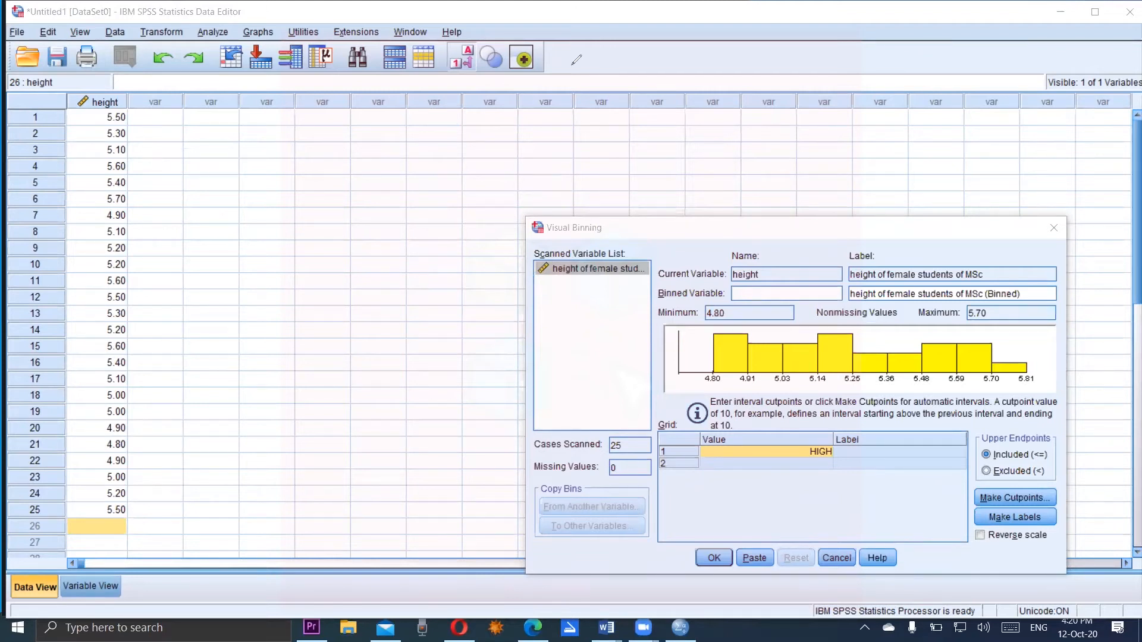
mouse_move(170, 113)
mouse_down()
mouse_move(149, 147)
mouse_move(254, 136)
mouse_up()
drag(239, 117, 269, 112)
drag(241, 146, 310, 116)
drag(308, 116, 309, 150)
mouse_move(327, 146)
mouse_down()
mouse_move(346, 132)
mouse_move(406, 127)
mouse_move(400, 151)
mouse_up()
mouse_move(413, 116)
mouse_down()
mouse_move(416, 172)
mouse_move(431, 138)
mouse_move(524, 137)
mouse_up()
mouse_move(511, 127)
mouse_down()
mouse_move(515, 150)
mouse_move(565, 111)
mouse_move(587, 145)
mouse_move(641, 140)
mouse_move(662, 110)
mouse_move(664, 143)
mouse_up()
mouse_move(706, 126)
mouse_down()
mouse_move(710, 138)
mouse_move(694, 139)
mouse_move(752, 140)
mouse_up()
mouse_move(755, 124)
mouse_down()
mouse_move(760, 139)
mouse_move(812, 149)
mouse_move(842, 135)
mouse_up()
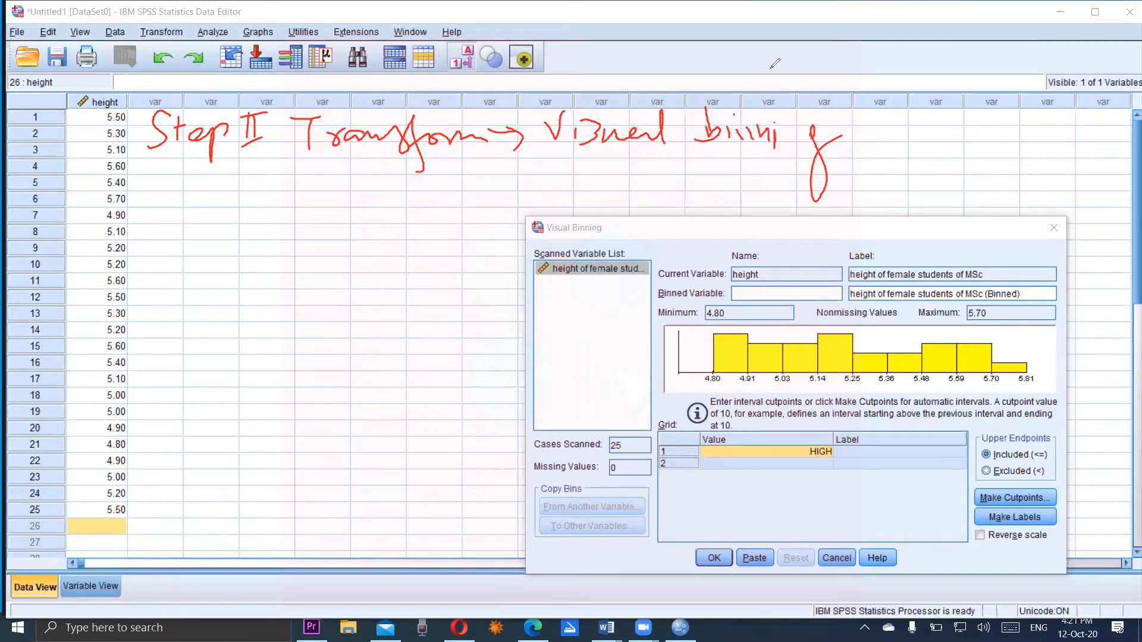
Add a handwritten arrow after the visual binning note and box the "Step II" heading.
mouse_move(867, 142)
mouse_down()
mouse_move(930, 133)
mouse_move(902, 161)
mouse_up()
drag(176, 191, 161, 219)
mouse_move(147, 167)
mouse_down()
mouse_move(266, 161)
mouse_move(269, 106)
mouse_move(135, 116)
mouse_move(143, 166)
mouse_move(182, 223)
mouse_move(241, 214)
mouse_up()
Try handwriting "Select" below the "Step II" heading and undo its strokes.
drag(244, 190, 257, 187)
drag(194, 208, 208, 215)
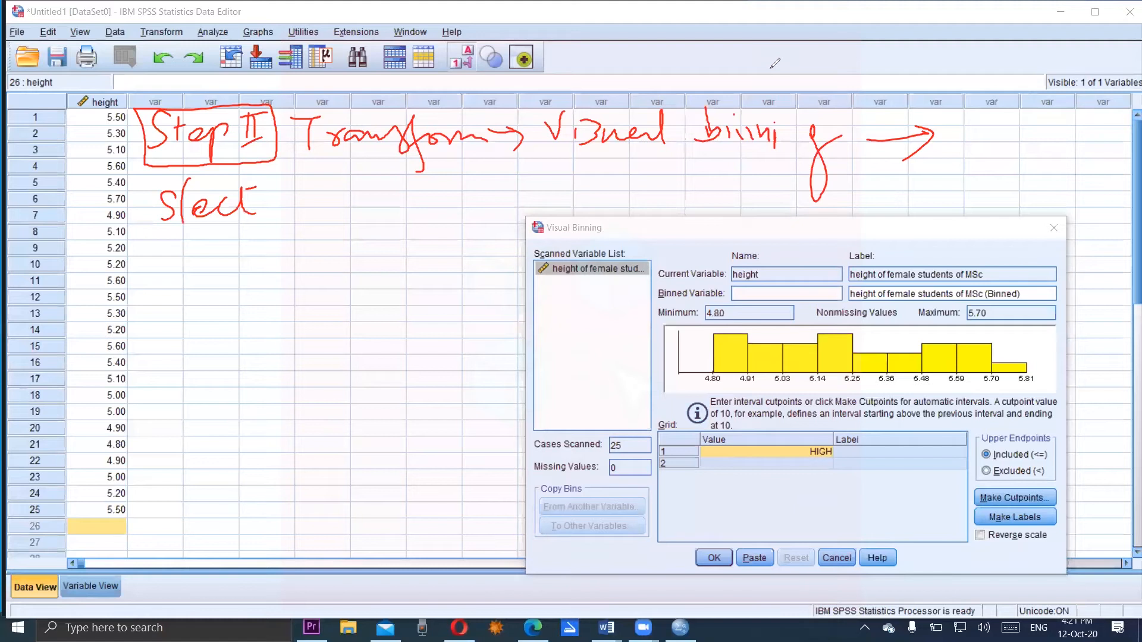
mouse_move(257, 179)
mouse_down()
mouse_move(271, 213)
mouse_move(268, 186)
mouse_up()
key(ctrl+z)
key(ctrl+z)
key(ctrl+z)
key(ctrl+z)
key(ctrl+z)
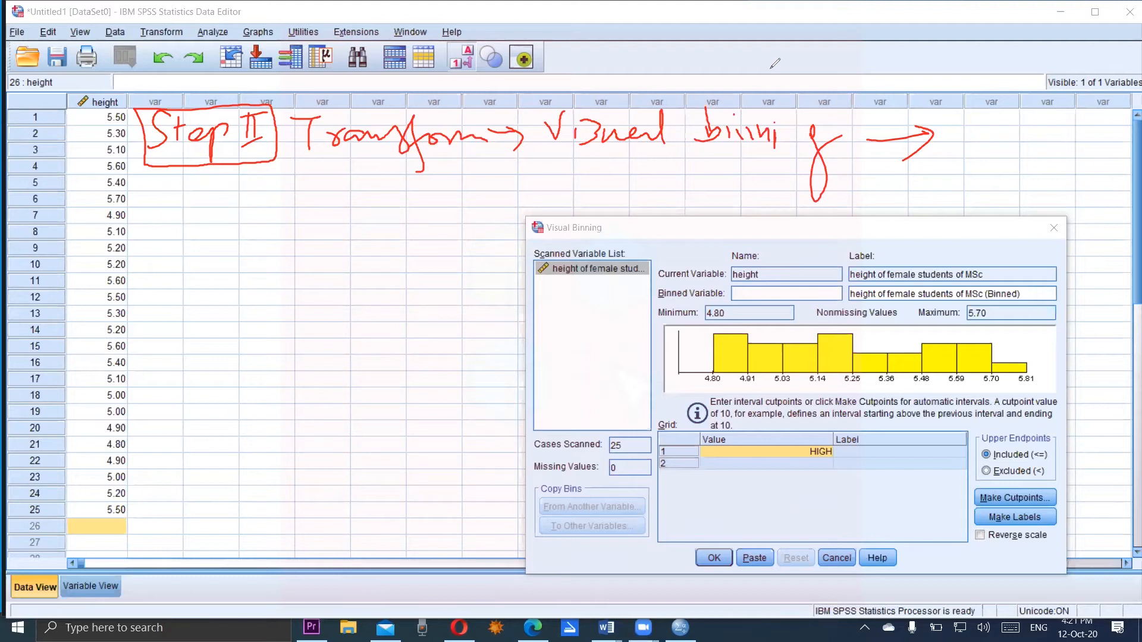
Handwrite 'Select "height" variable' below the boxed "Step II" heading, correcting the spelling of the first word.
mouse_move(173, 199)
mouse_down()
mouse_move(154, 224)
mouse_move(262, 219)
mouse_up()
mouse_move(278, 177)
mouse_down()
mouse_move(275, 221)
mouse_move(282, 187)
mouse_up()
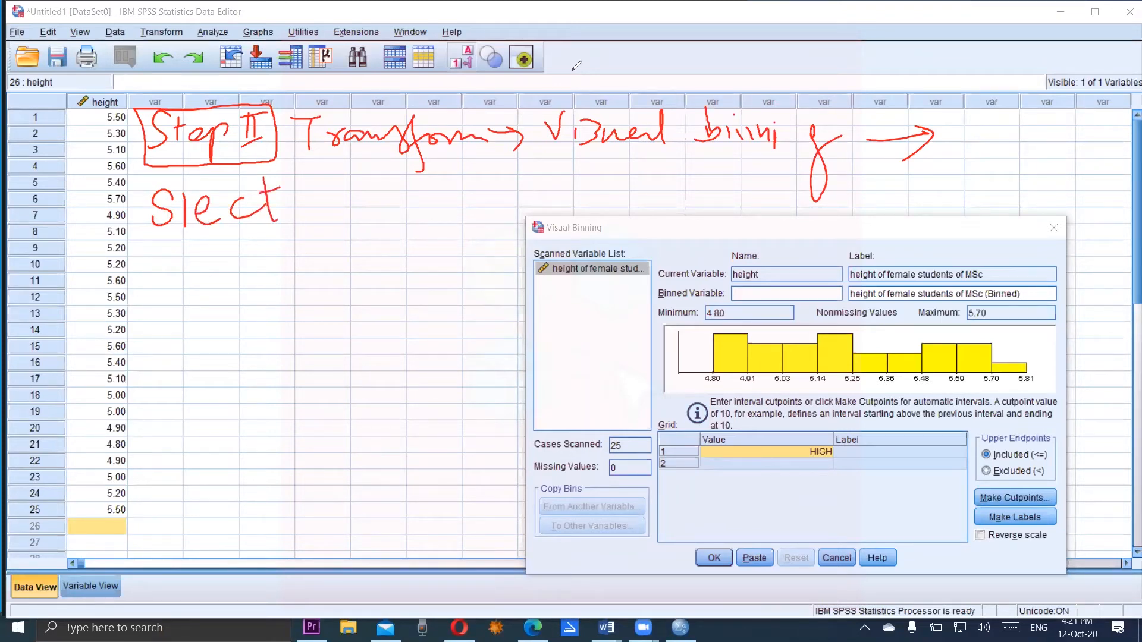
mouse_move(325, 181)
mouse_down()
mouse_move(327, 211)
mouse_move(350, 208)
mouse_move(300, 184)
mouse_move(362, 191)
mouse_move(370, 209)
mouse_move(405, 208)
mouse_move(397, 245)
mouse_up()
mouse_move(418, 189)
mouse_down()
mouse_move(421, 211)
mouse_move(440, 208)
mouse_up()
mouse_move(447, 177)
mouse_down()
mouse_move(452, 209)
mouse_move(469, 171)
mouse_up()
drag(468, 158, 476, 168)
drag(310, 169, 308, 190)
drag(498, 182, 510, 177)
mouse_move(541, 180)
mouse_down()
mouse_move(528, 184)
mouse_move(547, 196)
mouse_move(595, 181)
mouse_move(617, 197)
mouse_up()
mouse_move(631, 183)
mouse_down()
mouse_move(622, 196)
mouse_move(633, 197)
mouse_up()
mouse_move(648, 165)
mouse_down()
mouse_move(650, 196)
mouse_move(703, 195)
mouse_up()
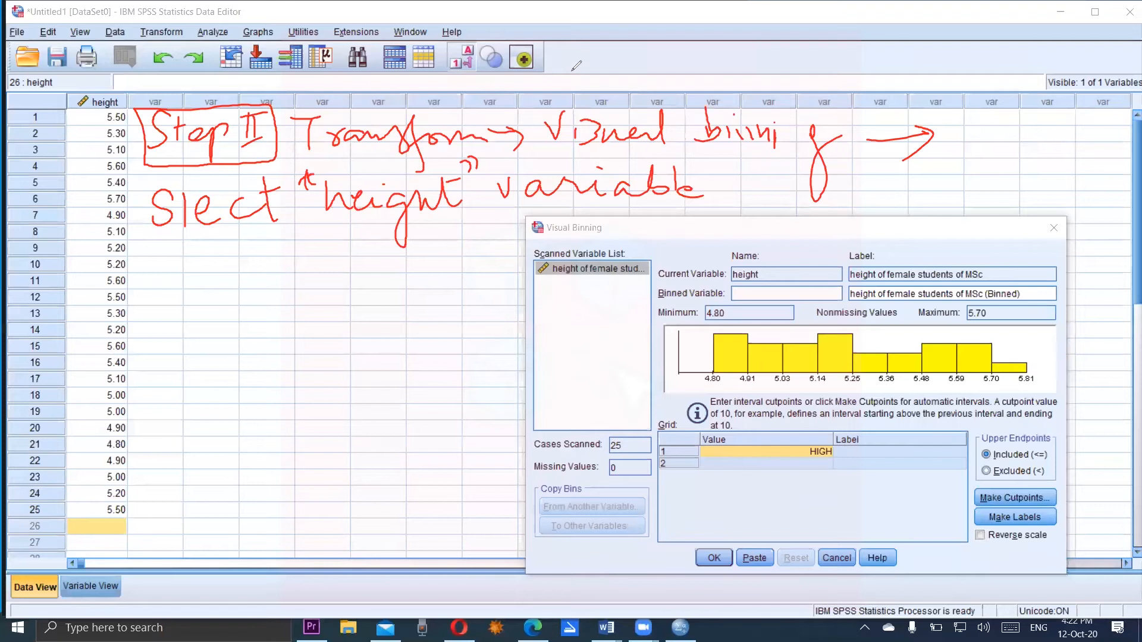
mouse_move(172, 213)
mouse_down()
mouse_move(179, 206)
mouse_move(184, 225)
mouse_up()
Mark the binning histogram with freehand lines along its axis and bars, circling 4.80 and marking the 5.70 and 5.81 end.
mouse_move(647, 362)
mouse_down()
mouse_move(704, 390)
mouse_move(985, 386)
mouse_up()
drag(1028, 389, 1054, 349)
drag(987, 339, 977, 339)
drag(916, 338, 811, 330)
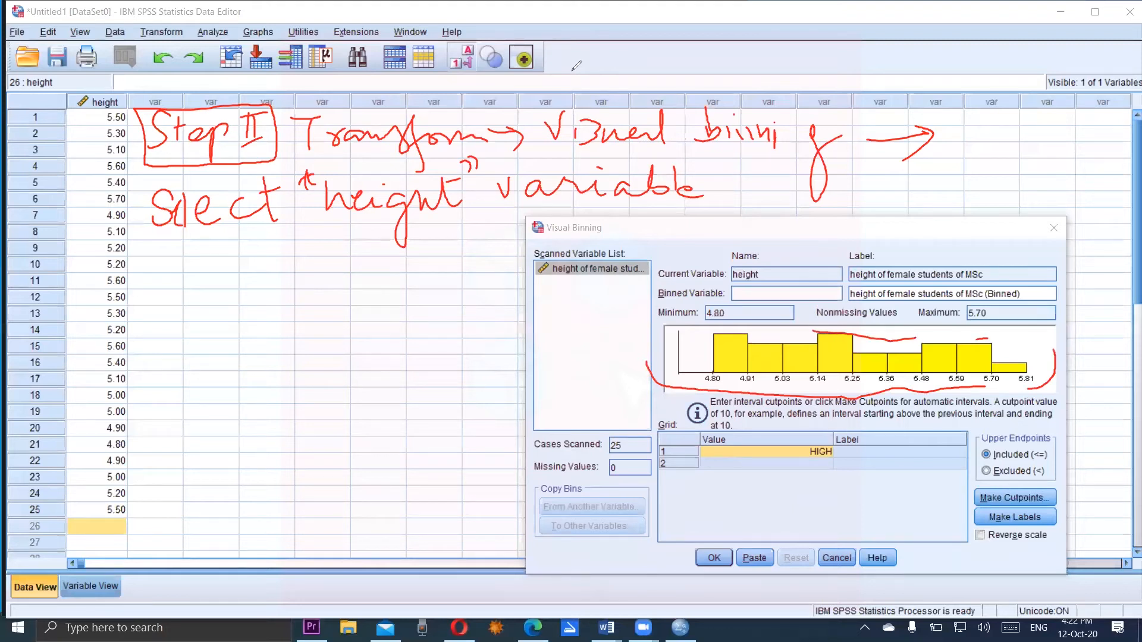
mouse_move(730, 369)
mouse_down()
mouse_move(705, 392)
mouse_move(730, 372)
mouse_move(715, 365)
mouse_up()
mouse_move(987, 367)
mouse_down()
mouse_move(985, 386)
mouse_move(1051, 368)
mouse_move(1024, 399)
mouse_move(986, 372)
mouse_up()
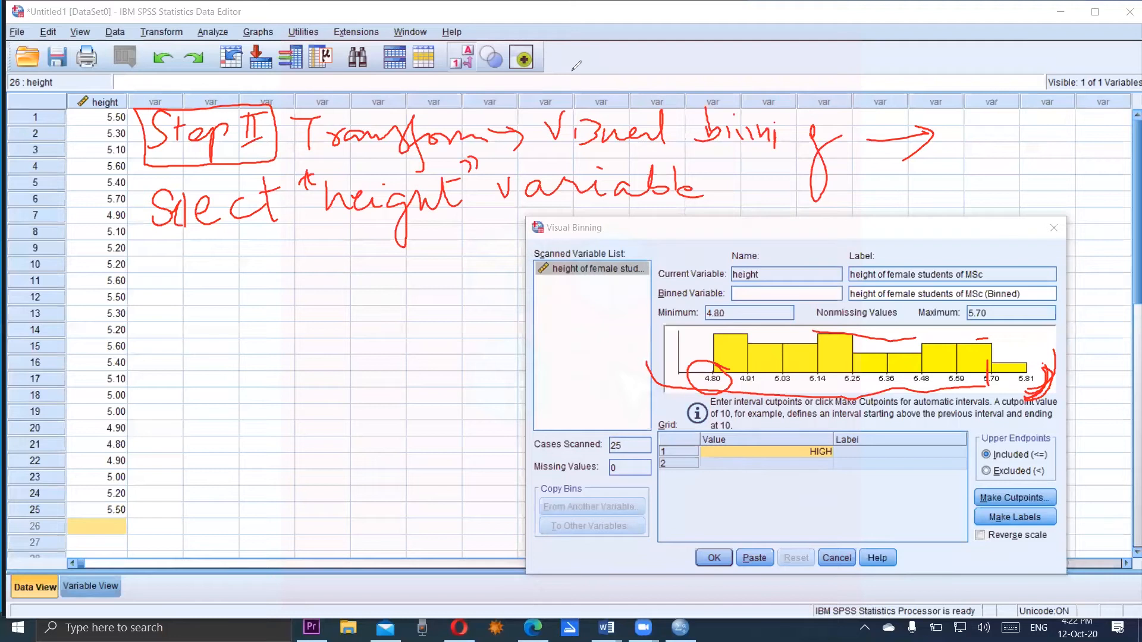
drag(755, 355, 985, 353)
drag(985, 371, 938, 379)
mouse_move(904, 368)
mouse_down()
mouse_move(842, 366)
mouse_move(813, 340)
mouse_move(908, 345)
mouse_up()
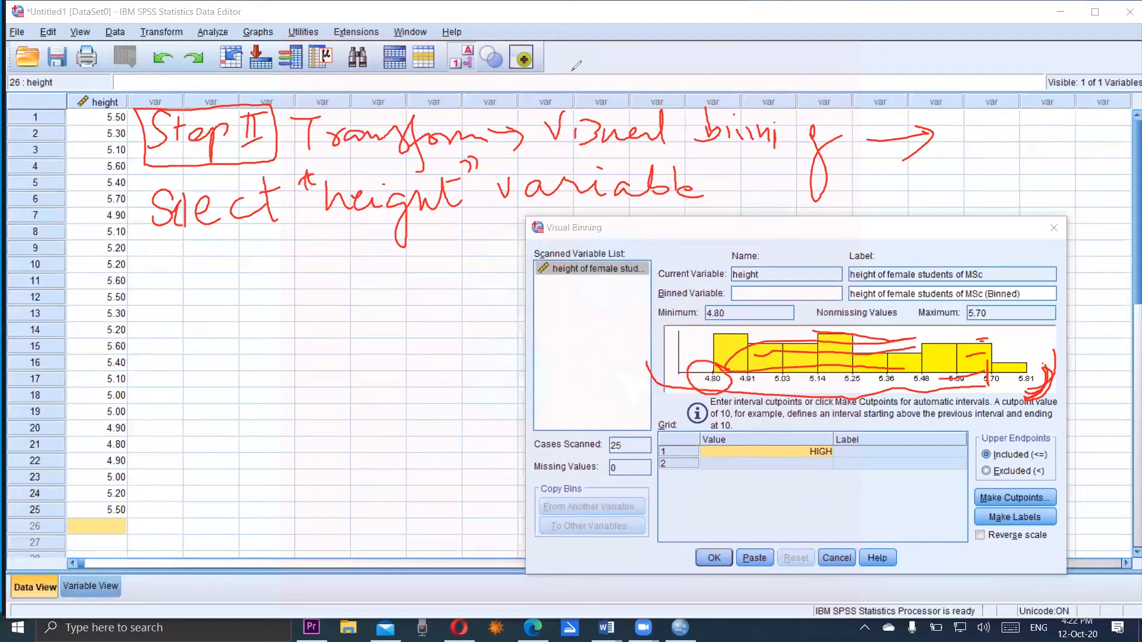
drag(1115, 340, 1108, 351)
Box the scanned height variable and mark the current variable's name, its label and the empty binned variable name field.
mouse_move(553, 283)
mouse_down()
mouse_move(619, 286)
mouse_move(646, 269)
mouse_move(616, 249)
mouse_move(535, 290)
mouse_up()
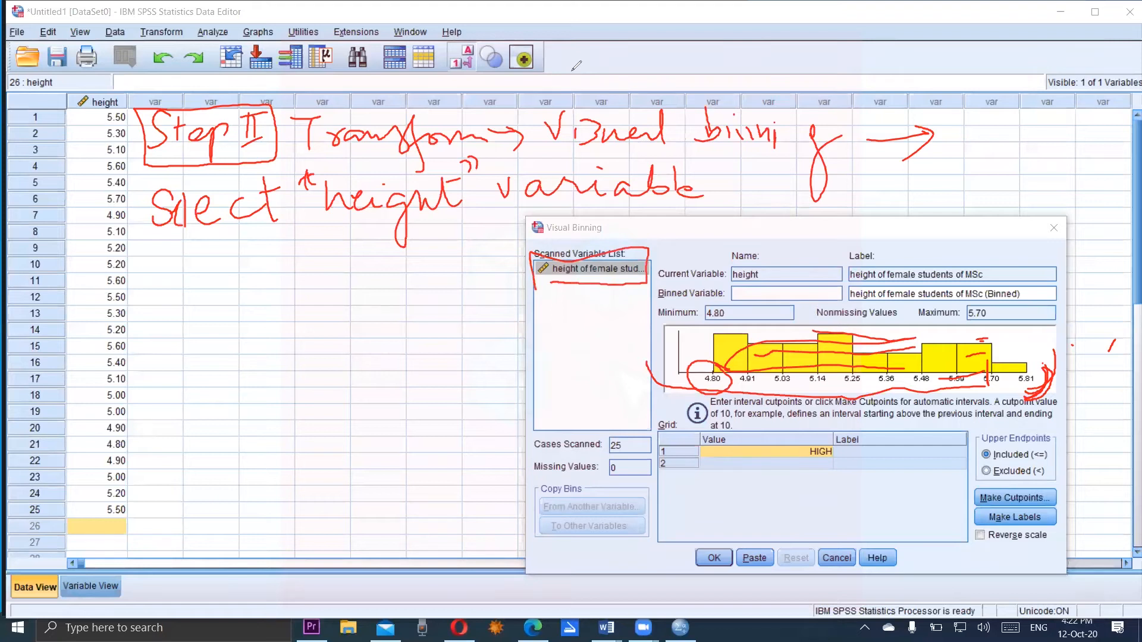
drag(774, 253, 773, 267)
mouse_move(921, 262)
mouse_down()
mouse_move(961, 234)
mouse_move(887, 252)
mouse_move(882, 288)
mouse_move(960, 276)
mouse_up()
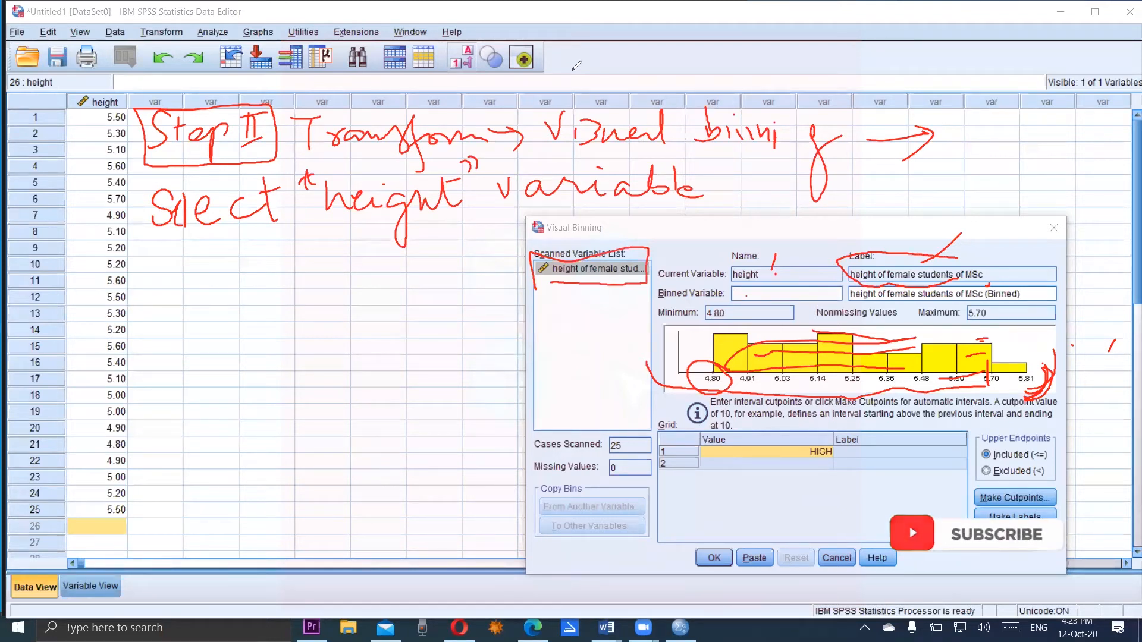
drag(817, 289, 845, 280)
drag(875, 515, 876, 550)
mouse_move(845, 286)
mouse_down()
mouse_move(855, 277)
mouse_move(842, 292)
mouse_up()
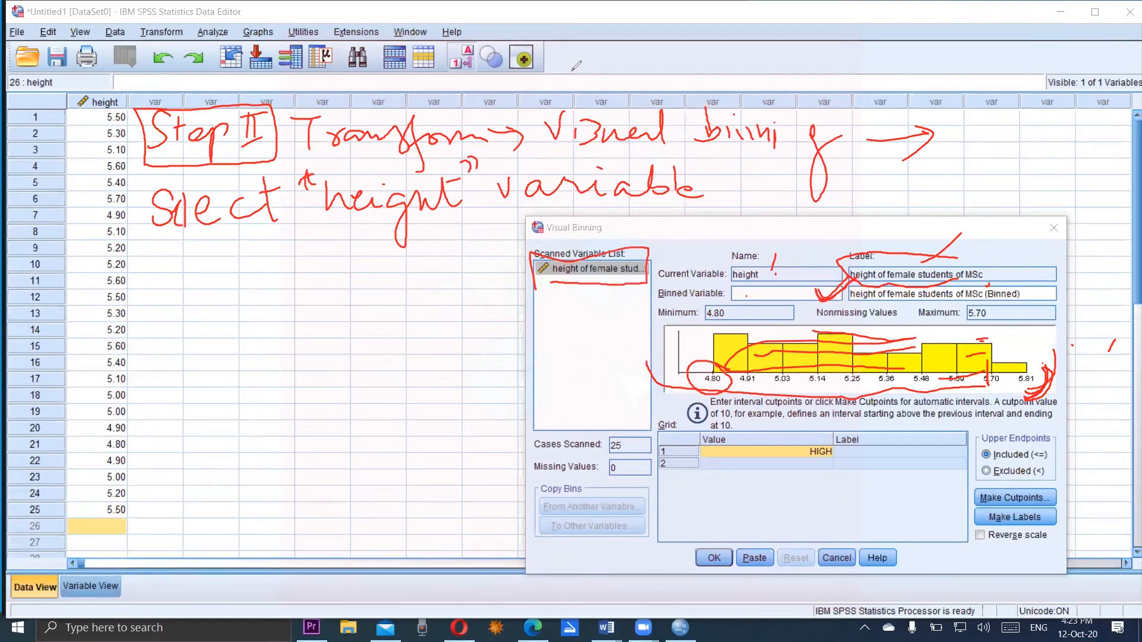
Name the binned variable "bin" and handwrite "binned var = bin" under a downward arrow, boxing the word "bin".
click(751, 291)
text(bin)
mouse_move(302, 234)
mouse_down()
mouse_move(300, 287)
mouse_move(317, 267)
mouse_up()
mouse_move(148, 302)
mouse_down()
mouse_move(164, 317)
mouse_move(148, 331)
mouse_up()
mouse_move(175, 320)
mouse_down()
mouse_move(176, 331)
mouse_move(260, 331)
mouse_move(277, 299)
mouse_move(312, 308)
mouse_move(329, 337)
mouse_move(348, 313)
mouse_move(370, 340)
mouse_move(400, 316)
mouse_up()
drag(373, 331, 401, 328)
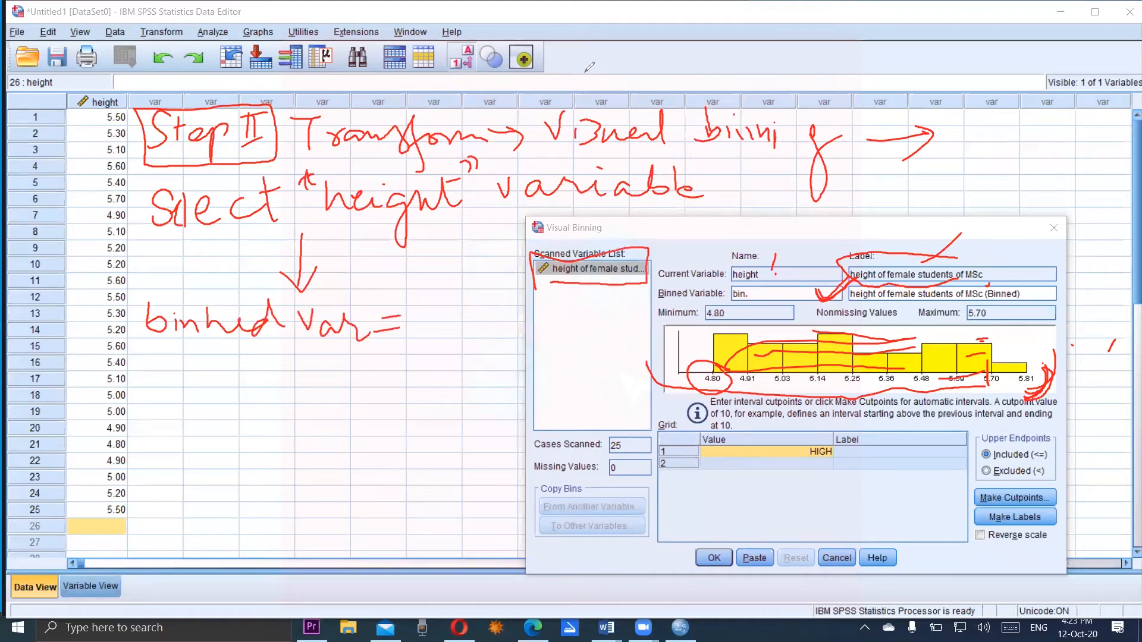
mouse_move(425, 292)
mouse_down()
mouse_move(422, 325)
mouse_move(482, 326)
mouse_up()
mouse_move(409, 342)
mouse_down()
mouse_move(432, 284)
mouse_move(497, 330)
mouse_move(500, 350)
mouse_up()
drag(409, 343, 506, 338)
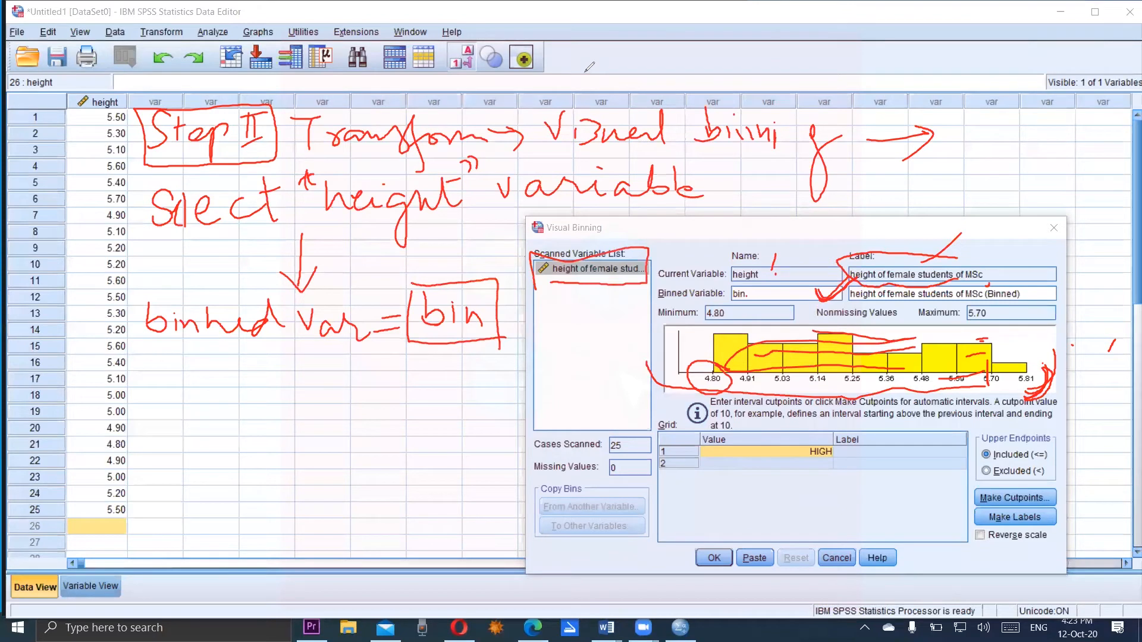
Draw a downward arrow below the binned variable note and mark the Make Cutpoints and Make Labels options.
drag(286, 343, 291, 392)
drag(290, 391, 310, 361)
mouse_move(961, 500)
mouse_down()
mouse_move(984, 495)
mouse_move(985, 527)
mouse_move(1051, 538)
mouse_up()
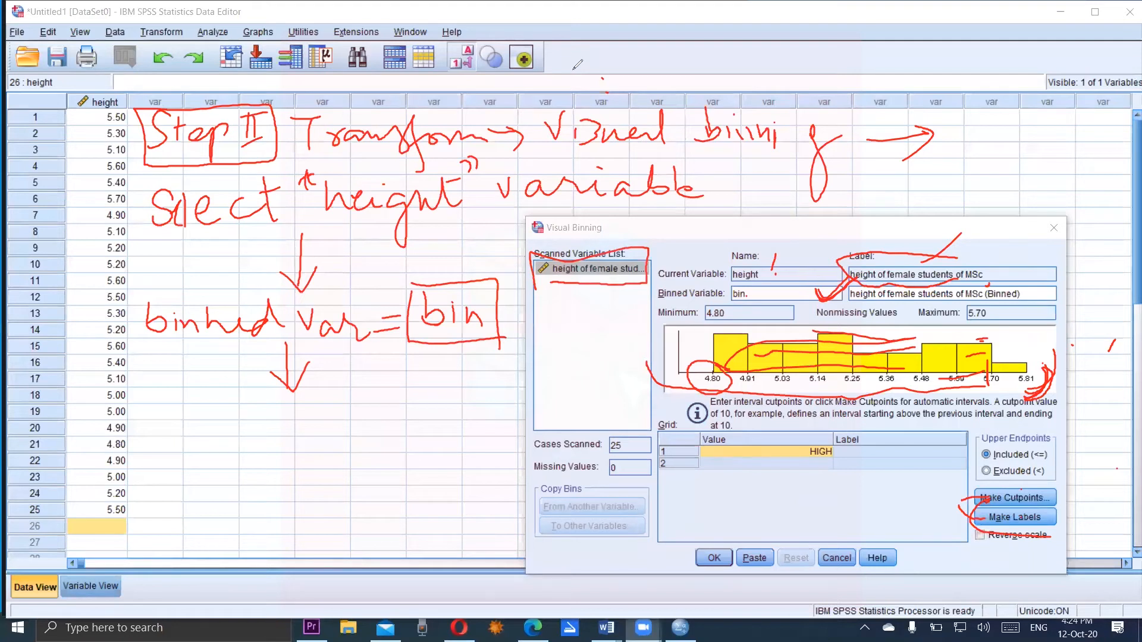
Open the Make Cutpoints dialog and erase the handwritten marks overlapping it.
click(576, 64)
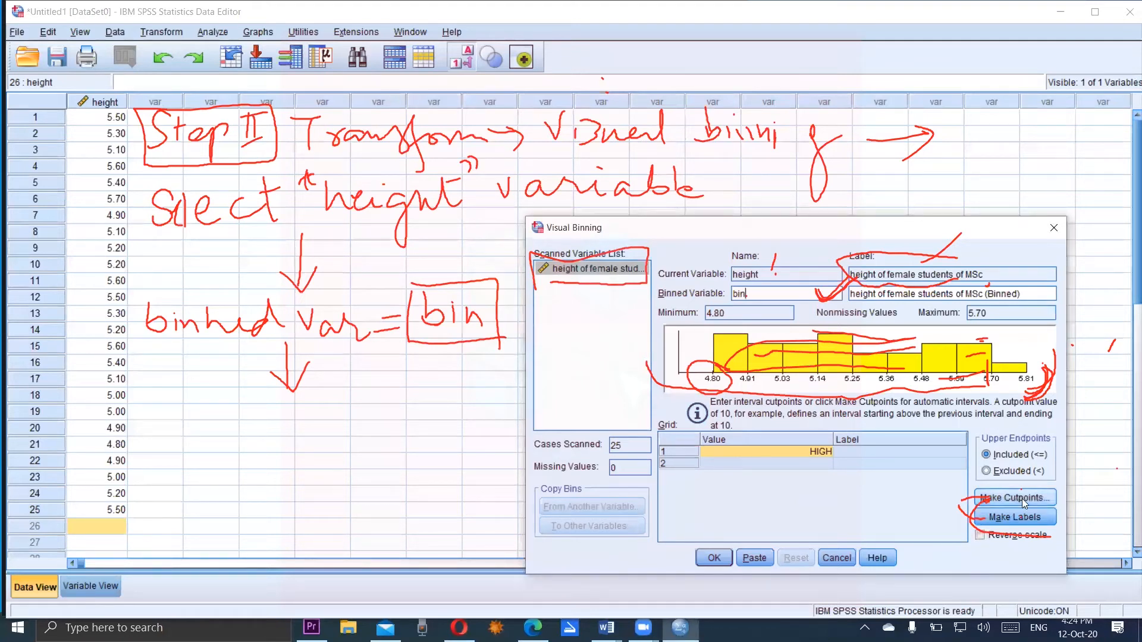
click(1024, 503)
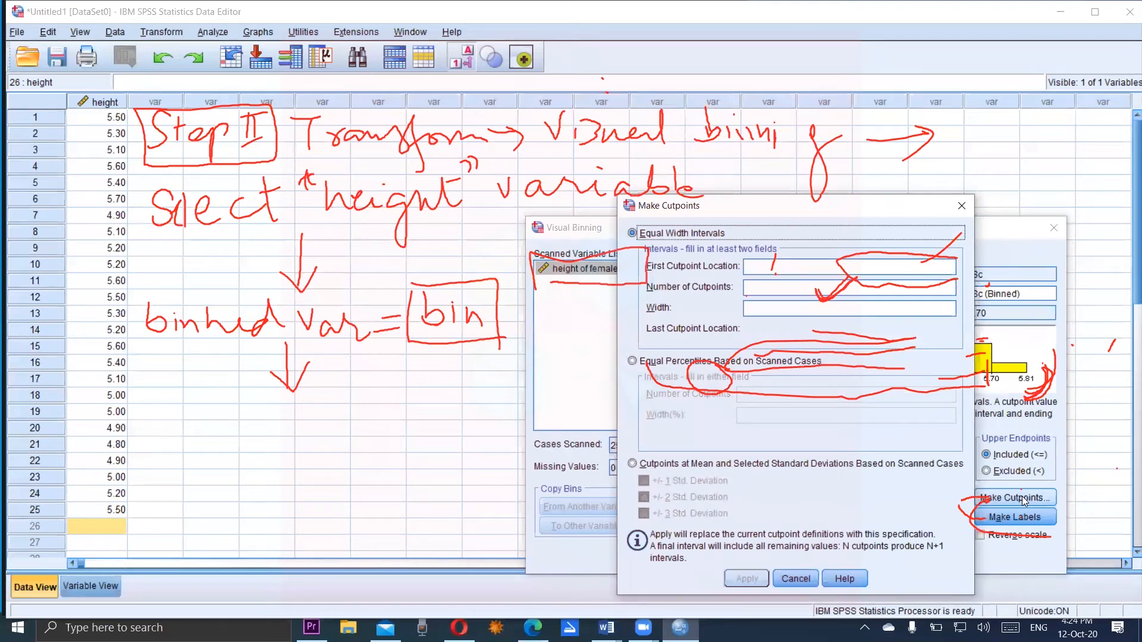
mouse_move(880, 240)
mouse_down()
mouse_move(832, 321)
mouse_move(660, 410)
mouse_move(758, 303)
mouse_move(597, 254)
mouse_up()
mouse_move(771, 283)
mouse_down()
mouse_move(820, 283)
mouse_move(940, 249)
mouse_move(773, 262)
mouse_up()
drag(952, 377, 987, 374)
drag(843, 290, 850, 282)
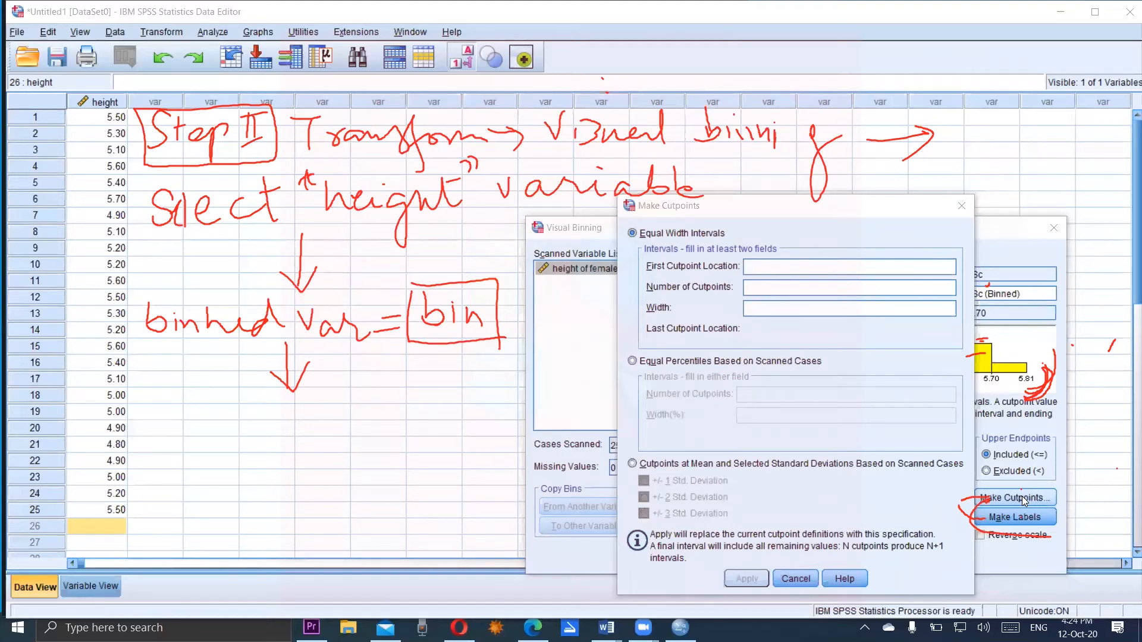
Circle the Make Cutpoints title in red and green, tick First Cutpoint Location and Width, and cross Number of Cutpoints.
mouse_move(633, 214)
mouse_down()
mouse_move(684, 220)
mouse_move(665, 194)
mouse_move(671, 223)
mouse_move(701, 219)
mouse_up()
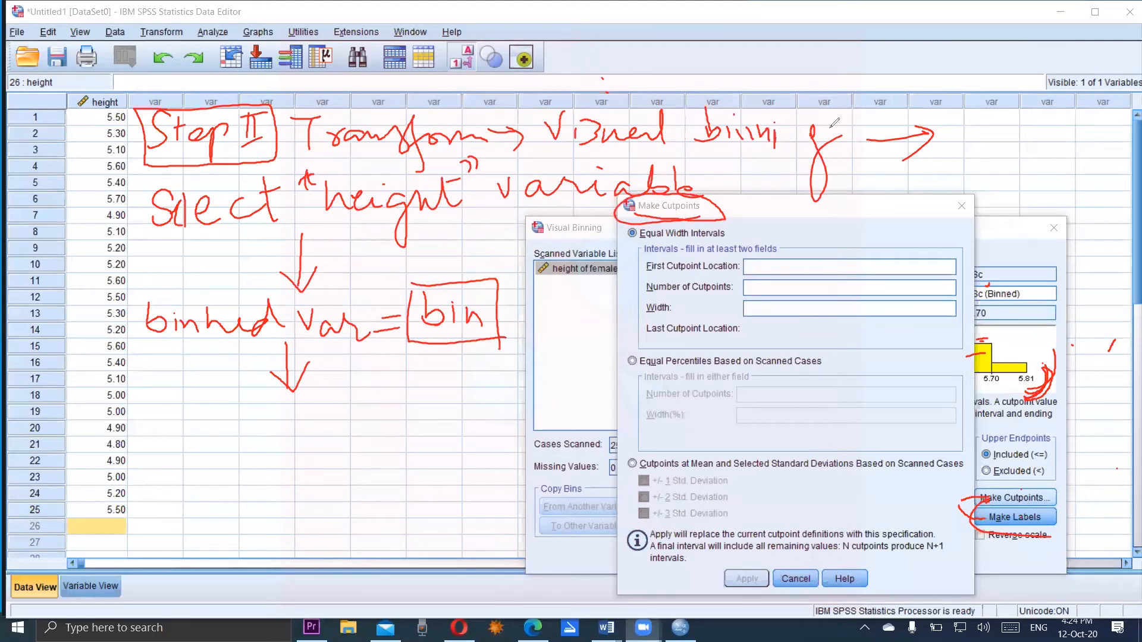
mouse_move(630, 226)
mouse_down()
mouse_move(721, 215)
mouse_move(648, 226)
mouse_move(642, 196)
mouse_up()
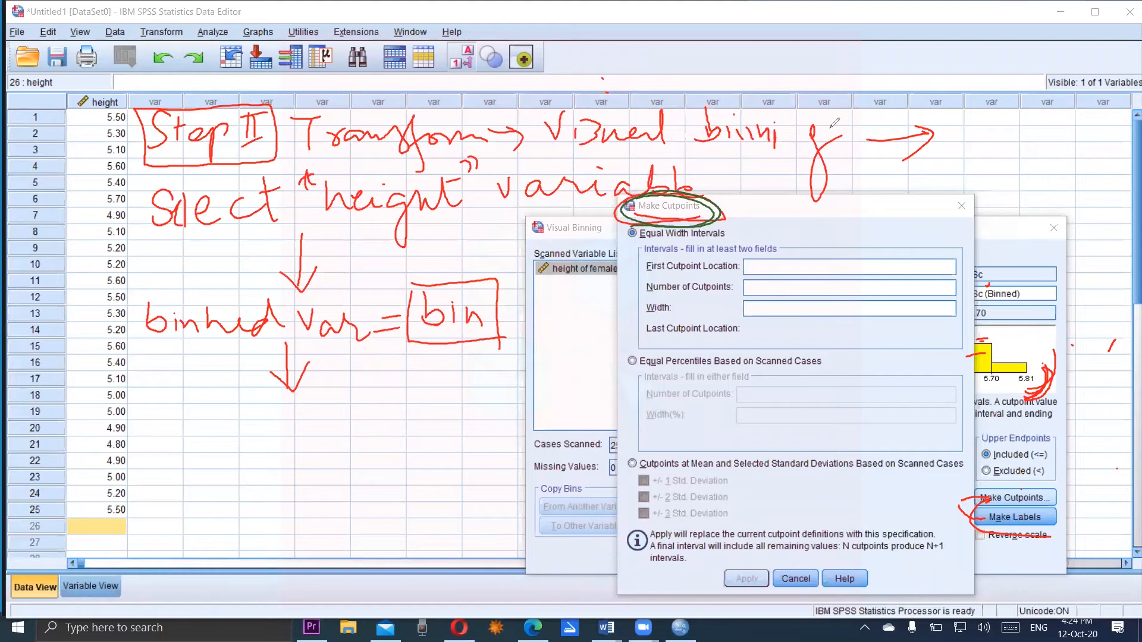
drag(813, 265, 851, 245)
mouse_move(829, 287)
mouse_down()
mouse_move(837, 294)
mouse_move(850, 279)
mouse_move(847, 295)
mouse_up()
drag(845, 306, 870, 299)
click(583, 327)
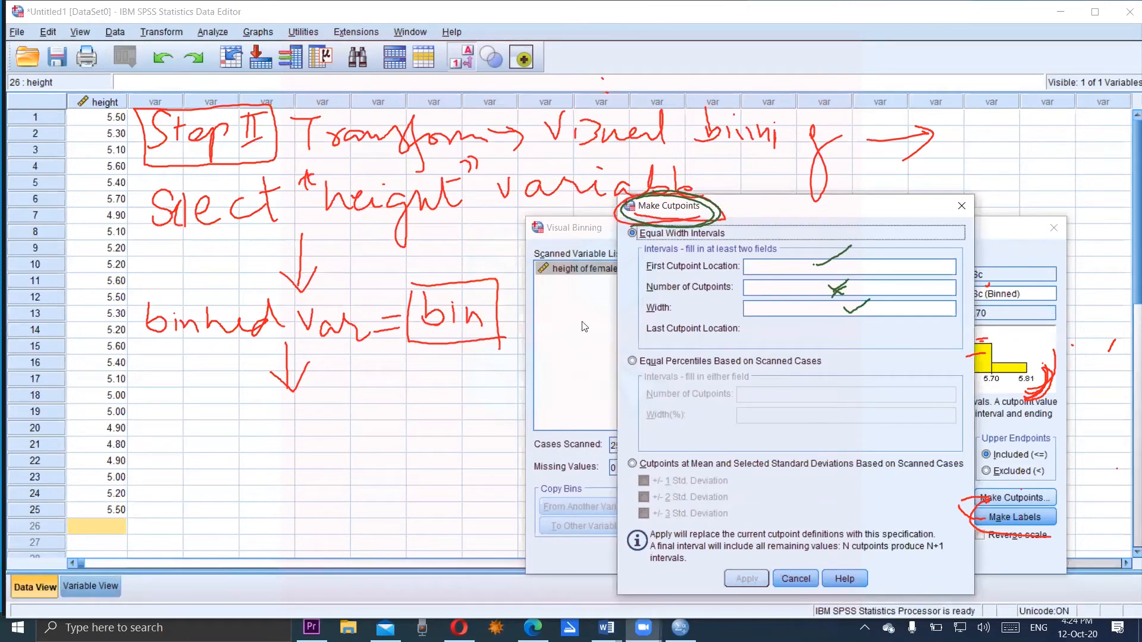
Close the Make Cutpoints dialog and mark the Minimum and Maximum values in Visual Binning with green curves.
key(Escape)
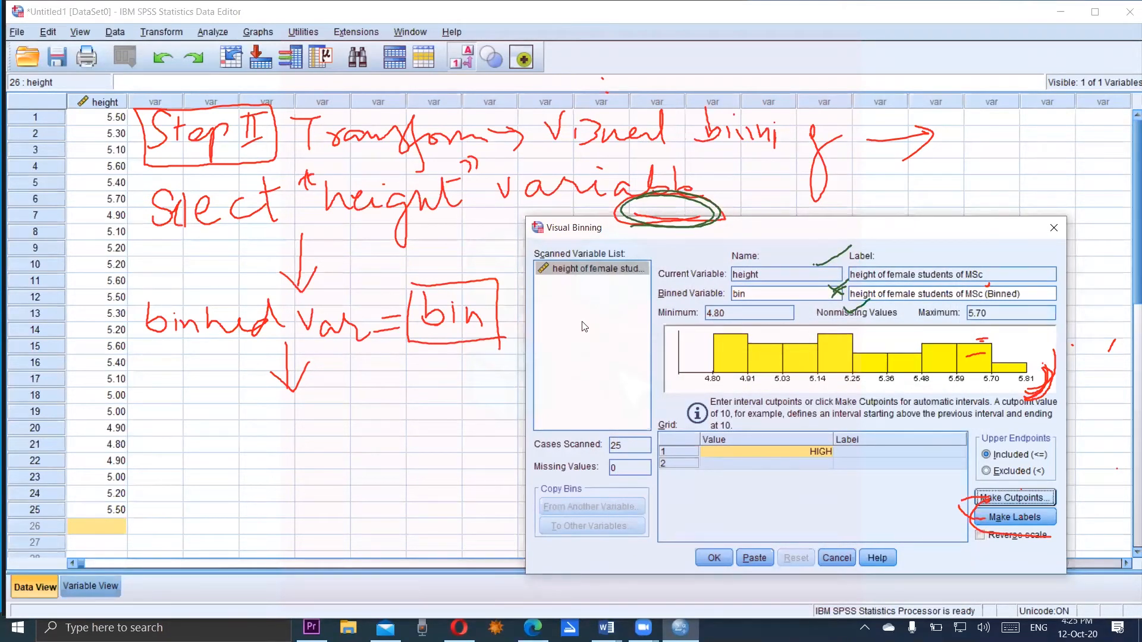
click(584, 327)
mouse_move(716, 305)
mouse_down()
mouse_move(643, 323)
mouse_move(816, 307)
mouse_move(668, 305)
mouse_up()
drag(939, 293, 916, 336)
drag(985, 304, 1027, 314)
drag(938, 297, 929, 301)
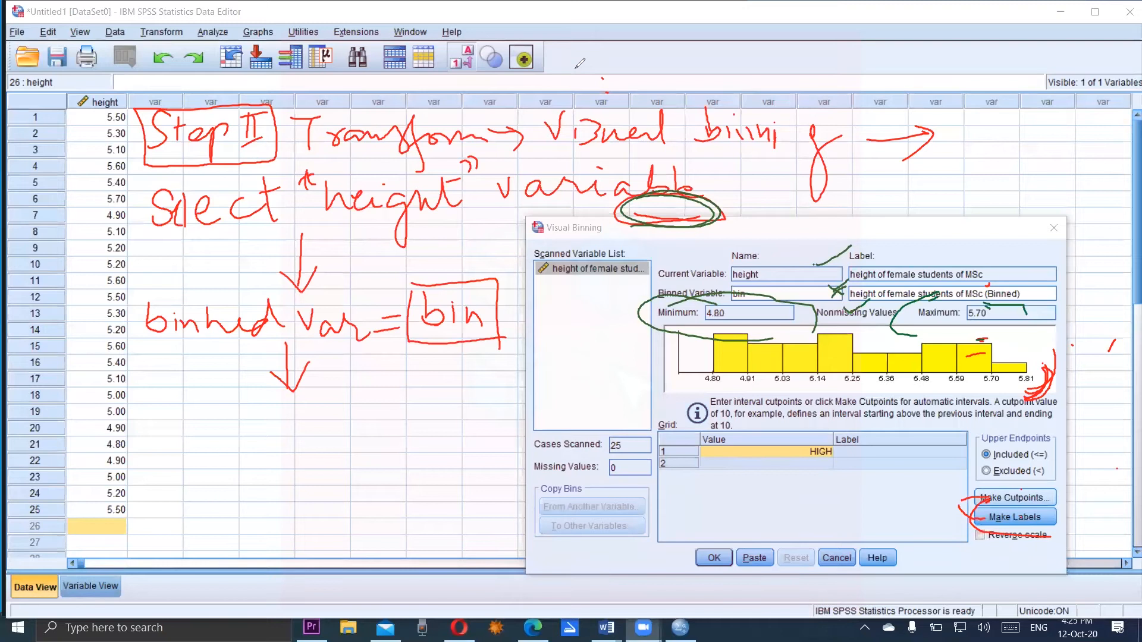
Reopen Make Cutpoints, emphasize First Cutpoint Location with a tick and a yellow circle, and set it to 4.80.
click(1022, 500)
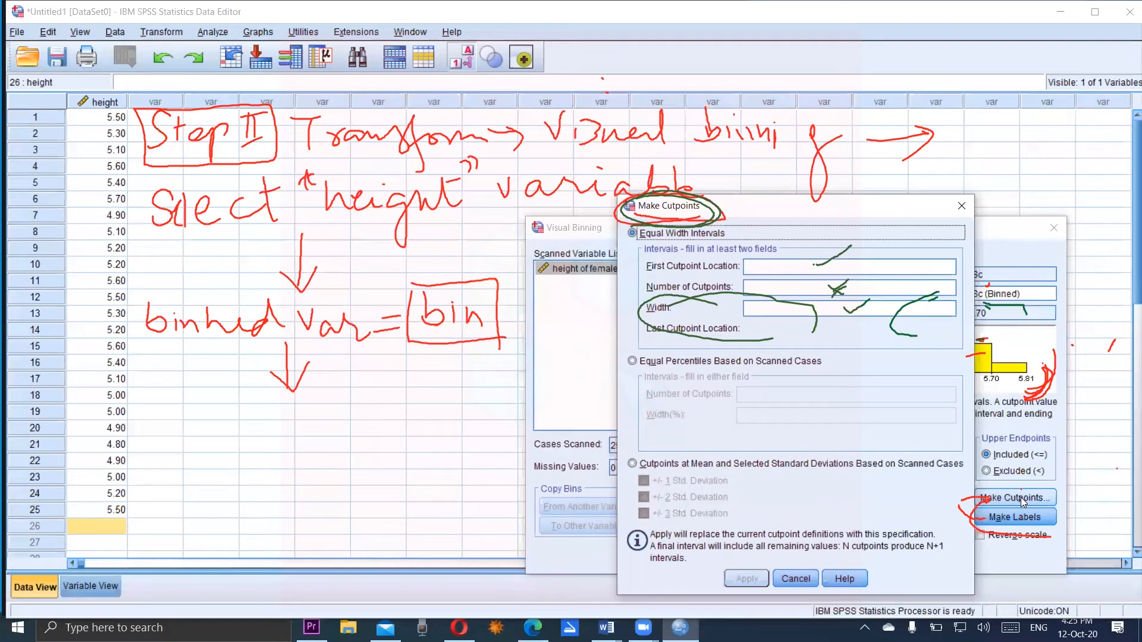
click(768, 265)
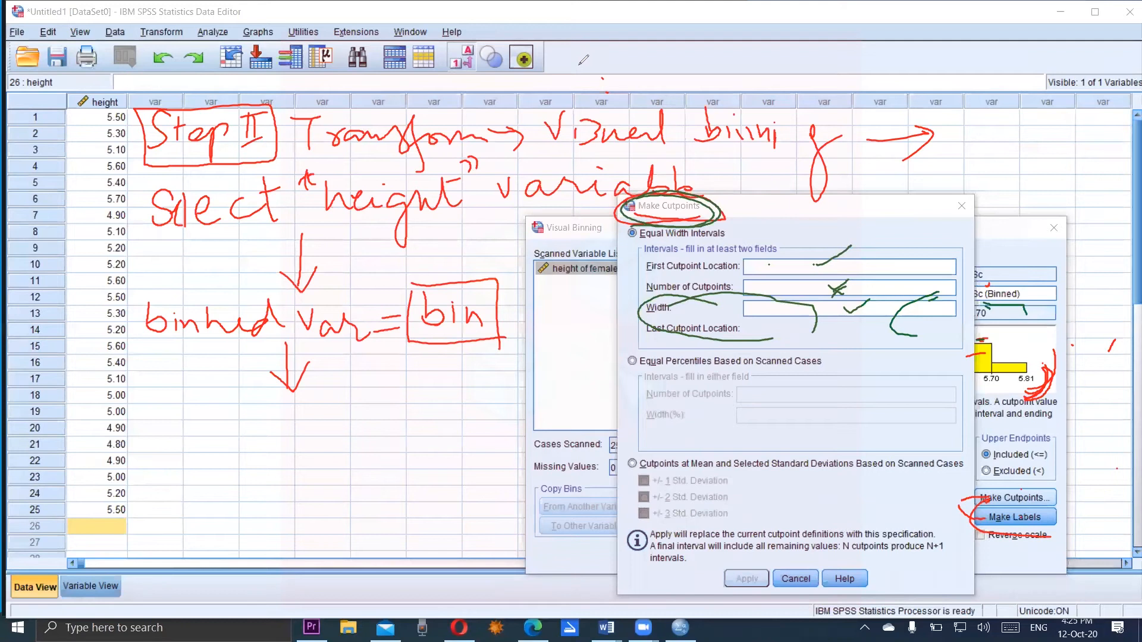
drag(812, 266, 836, 257)
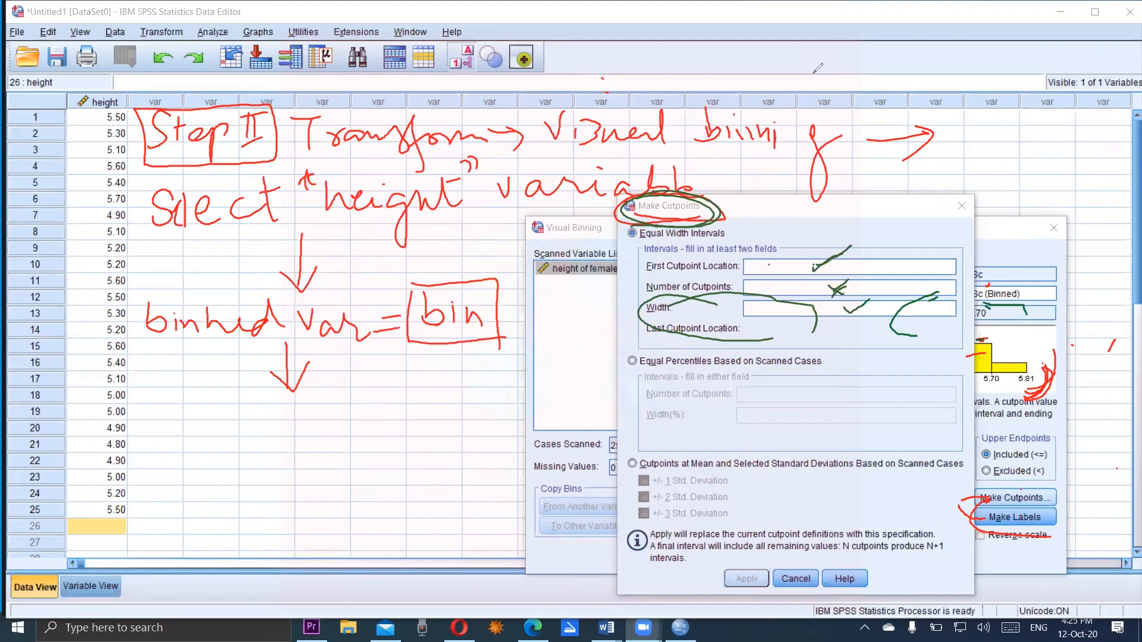
mouse_move(867, 251)
mouse_down()
mouse_move(756, 256)
mouse_move(896, 261)
mouse_move(855, 282)
mouse_move(771, 235)
mouse_move(844, 282)
mouse_up()
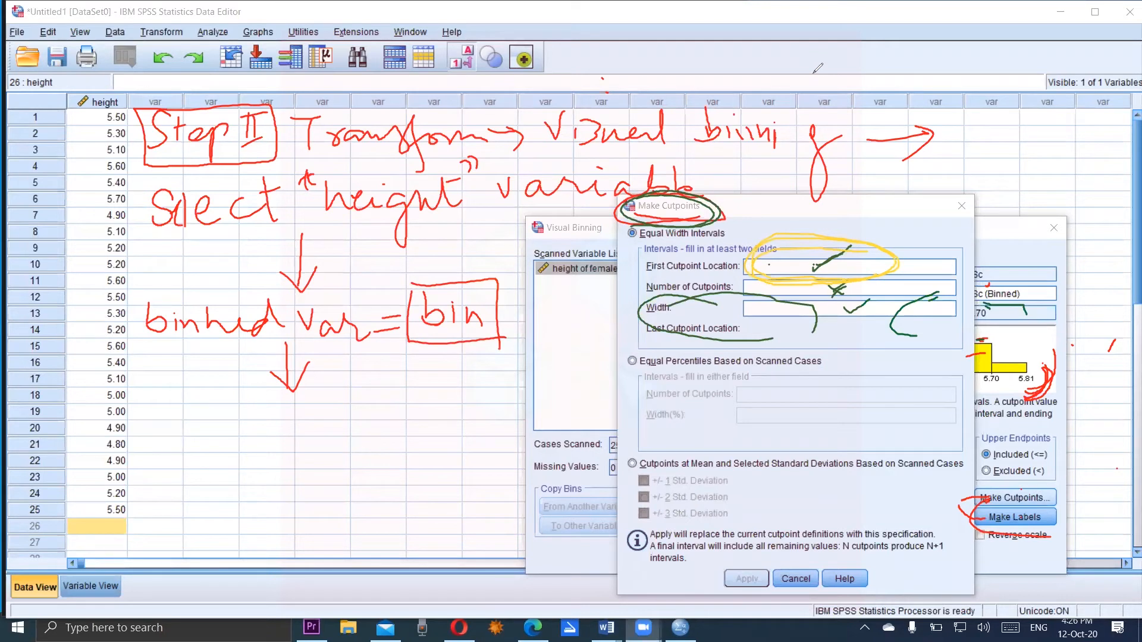
click(775, 268)
text(4.3)
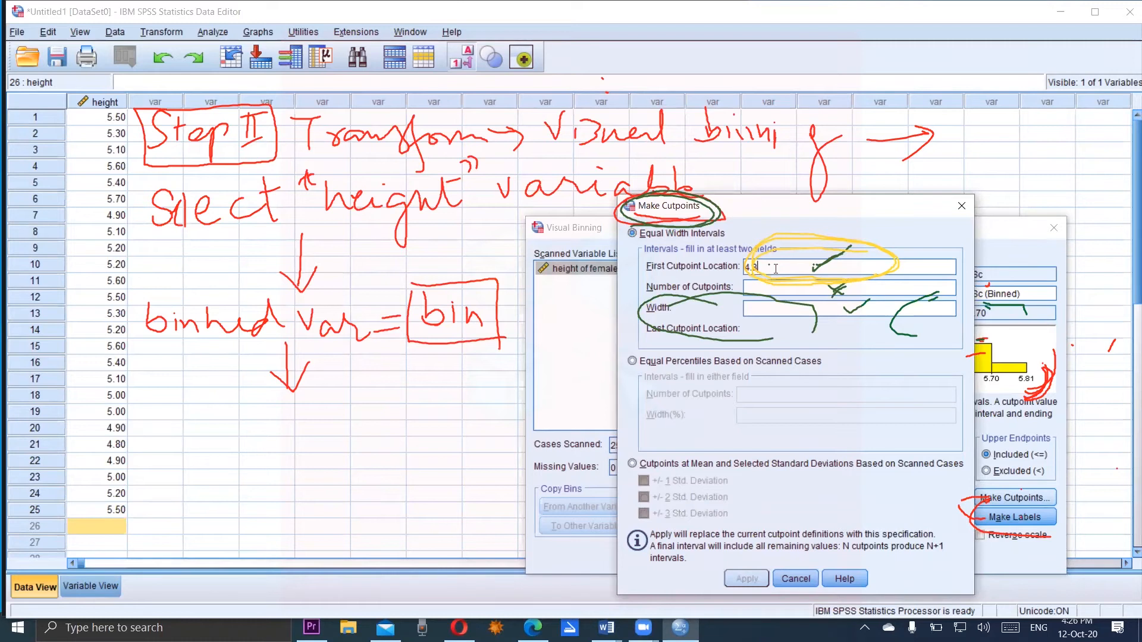
text(0)
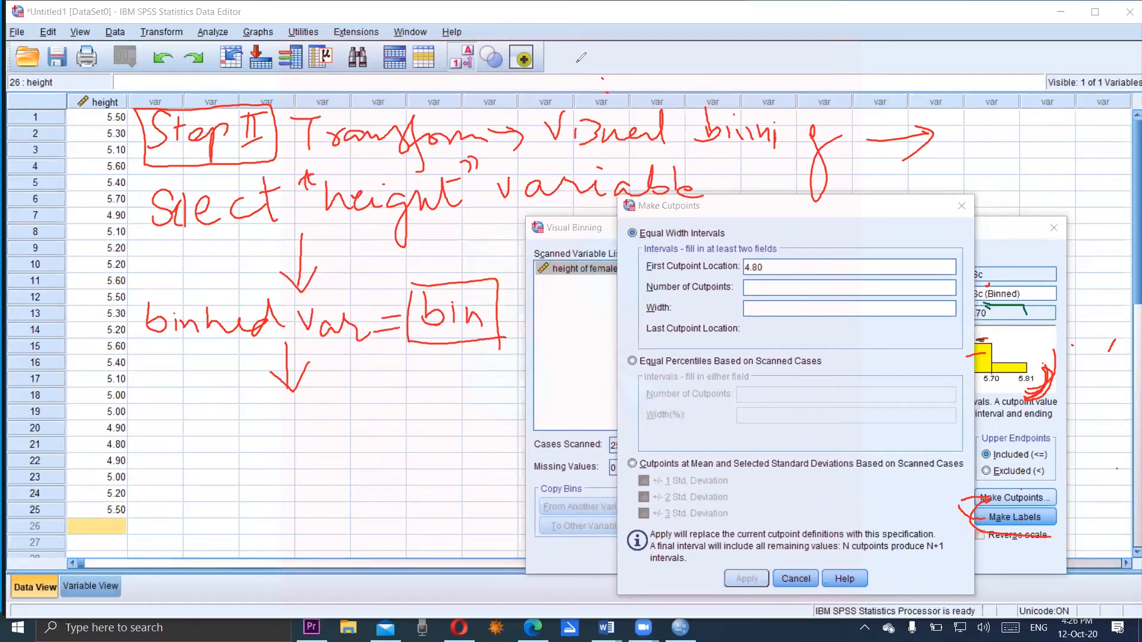
Tick the Width field in yellow and pink, and try a small range sketch beneath it before erasing the sketch.
drag(871, 307, 916, 275)
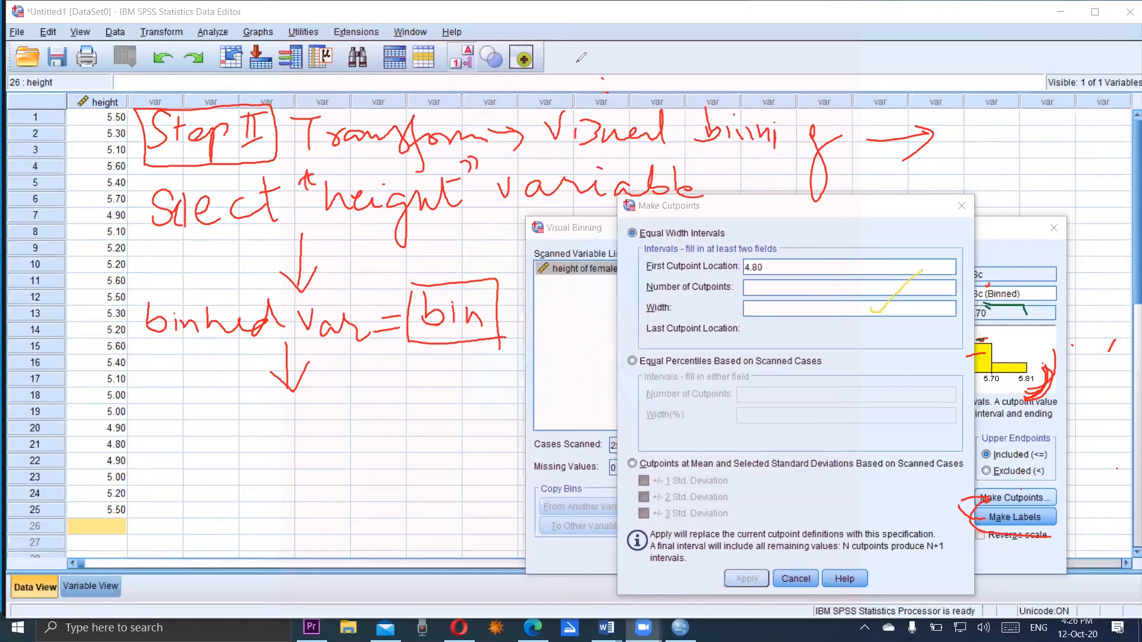
drag(867, 309, 931, 263)
mouse_move(751, 329)
mouse_down()
mouse_move(770, 348)
mouse_move(776, 339)
mouse_up()
mouse_move(812, 327)
mouse_down()
mouse_move(813, 340)
mouse_move(919, 339)
mouse_move(900, 349)
mouse_up()
mouse_move(919, 323)
mouse_down()
mouse_move(902, 331)
mouse_move(917, 338)
mouse_up()
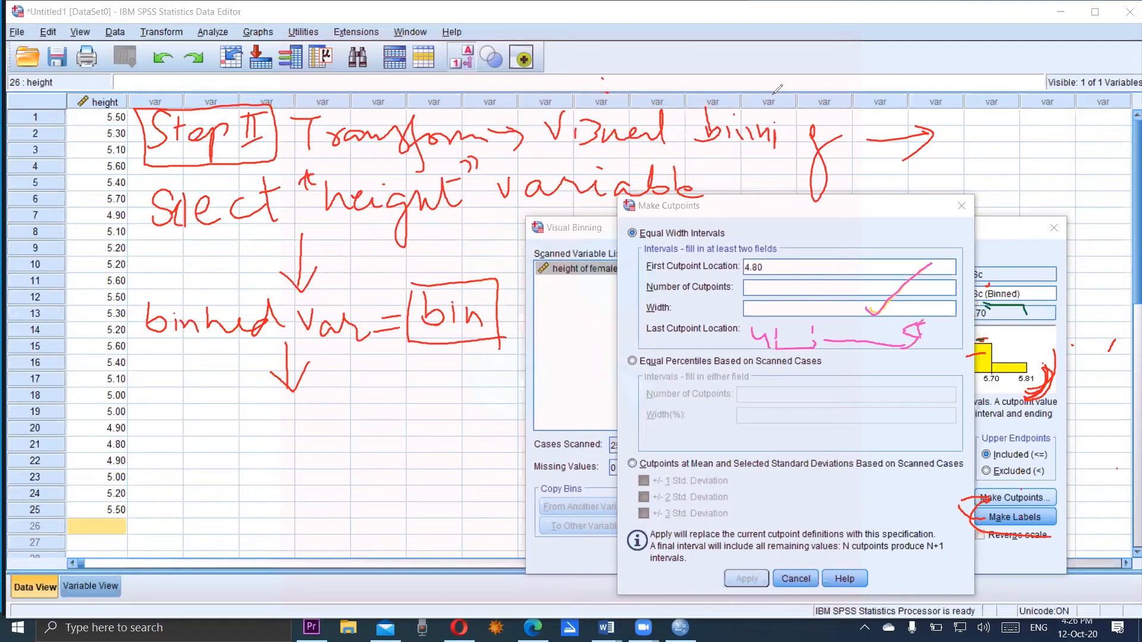
drag(770, 342, 922, 325)
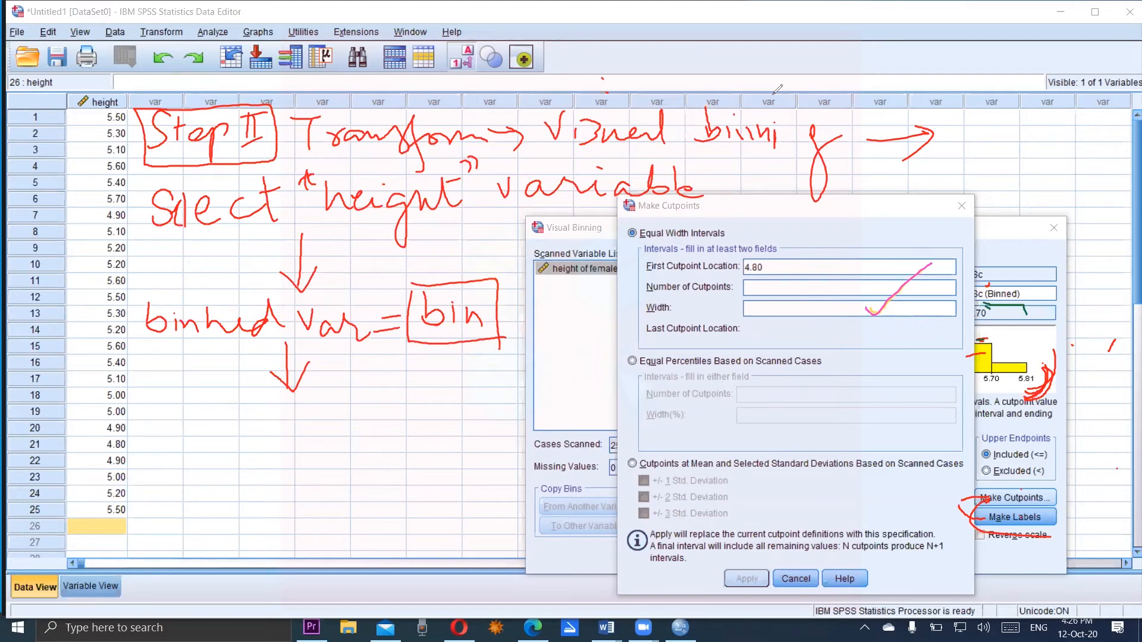
Handwrite the range "4.8 — 5.7" in pink below the downward arrow and draw an oval around it.
mouse_move(185, 423)
mouse_down()
mouse_move(178, 443)
mouse_move(202, 450)
mouse_move(205, 492)
mouse_up()
click(221, 469)
click(248, 462)
mouse_move(252, 447)
mouse_down()
mouse_move(245, 469)
mouse_move(250, 453)
mouse_up()
mouse_move(274, 466)
mouse_down()
mouse_move(374, 453)
mouse_move(373, 468)
mouse_up()
click(409, 440)
mouse_move(367, 433)
mouse_down()
mouse_move(390, 428)
mouse_move(445, 456)
mouse_up()
mouse_move(451, 402)
mouse_down()
mouse_move(386, 401)
mouse_move(145, 461)
mouse_move(479, 416)
mouse_move(453, 402)
mouse_up()
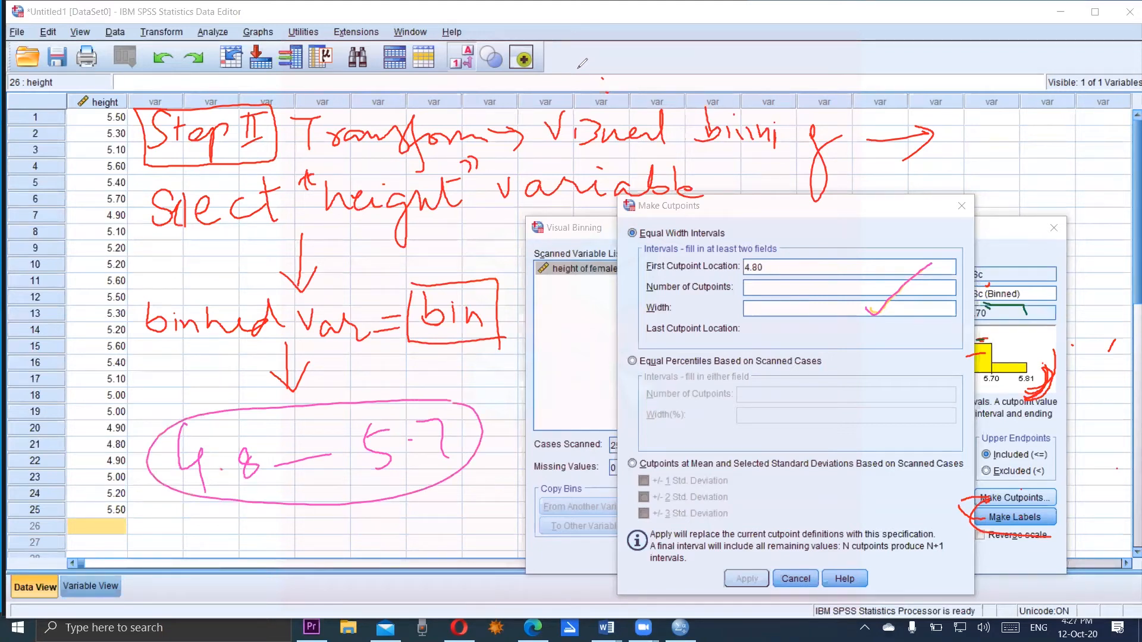
Handwrite "0.9 — 0.1" in pink beneath the circled range.
mouse_move(266, 518)
mouse_down()
mouse_move(318, 526)
mouse_move(340, 515)
mouse_move(344, 550)
mouse_up()
click(305, 535)
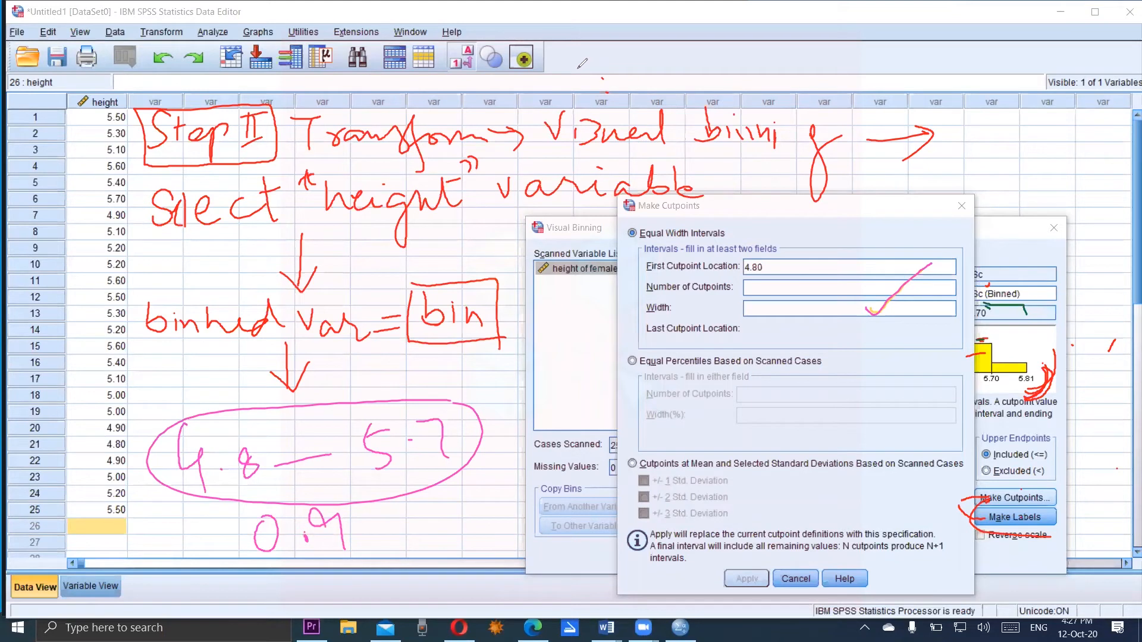
drag(366, 522, 430, 515)
drag(457, 491, 493, 514)
Label the range values "Min" and "Max", draw a line beneath the oval, and add "= 1" beside it.
mouse_move(175, 422)
mouse_down()
mouse_move(186, 398)
mouse_move(206, 414)
mouse_move(237, 397)
mouse_move(245, 407)
mouse_up()
mouse_move(373, 401)
mouse_down()
mouse_move(379, 378)
mouse_move(407, 375)
mouse_move(417, 398)
mouse_up()
mouse_move(439, 386)
mouse_down()
mouse_move(431, 397)
mouse_move(471, 392)
mouse_up()
drag(474, 372, 460, 402)
drag(196, 506, 481, 470)
drag(485, 424, 501, 418)
drag(483, 433, 518, 424)
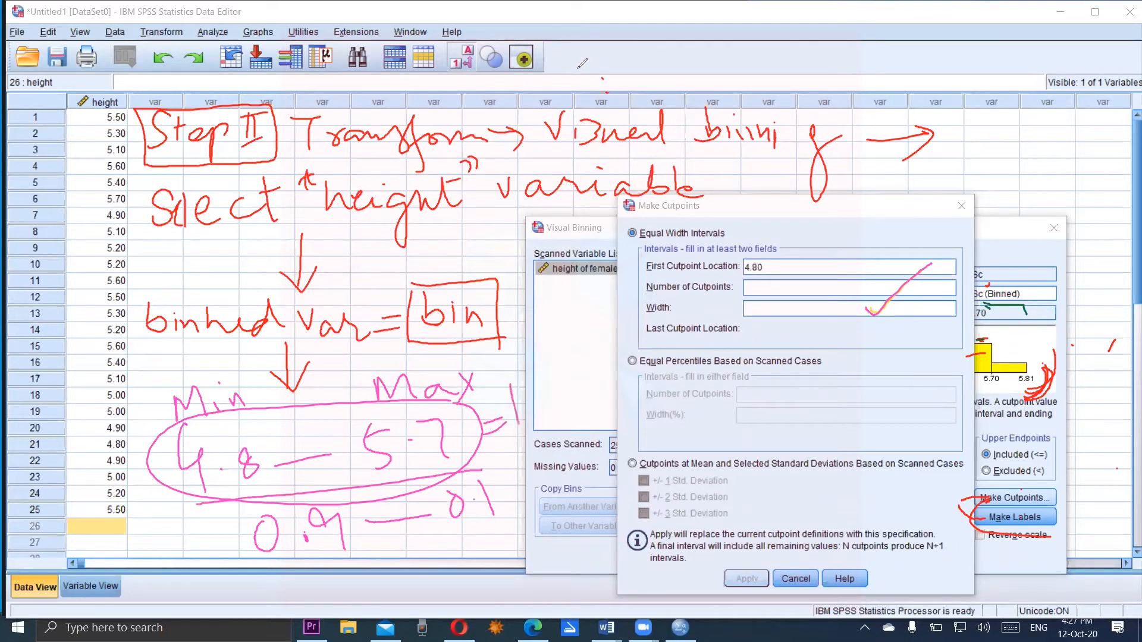
Circle the handwritten 0.9 and 1, and circle 0.1 repeatedly to emphasize it.
mouse_move(322, 505)
mouse_down()
mouse_move(280, 507)
mouse_move(359, 554)
mouse_move(307, 502)
mouse_up()
mouse_move(539, 380)
mouse_down()
mouse_move(487, 416)
mouse_move(533, 381)
mouse_up()
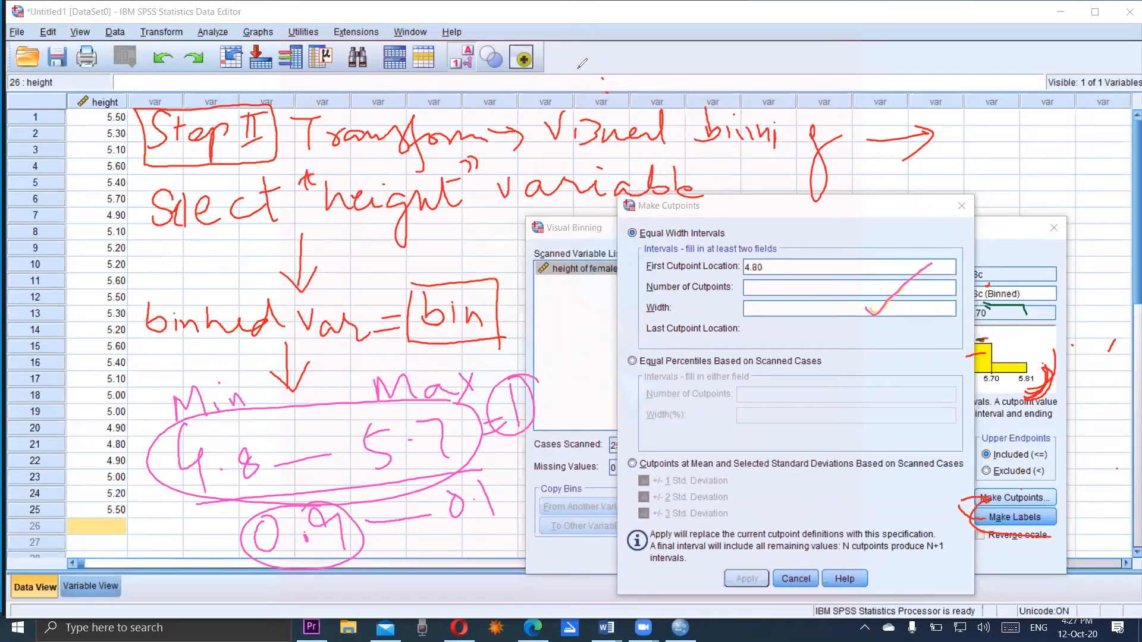
mouse_move(440, 534)
mouse_down()
mouse_move(512, 500)
mouse_move(429, 493)
mouse_move(515, 459)
mouse_move(452, 527)
mouse_move(482, 538)
mouse_move(445, 513)
mouse_move(455, 461)
mouse_move(431, 526)
mouse_up()
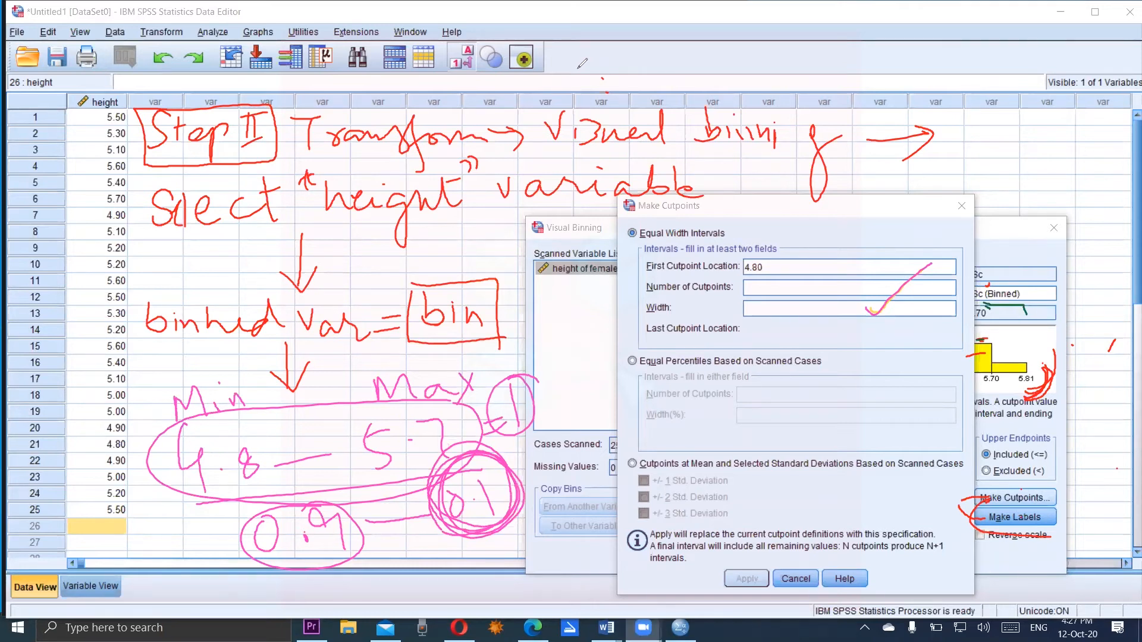
Set the interval width to 0.1 and the number of cutpoints to 10, and apply the cutpoints.
click(764, 309)
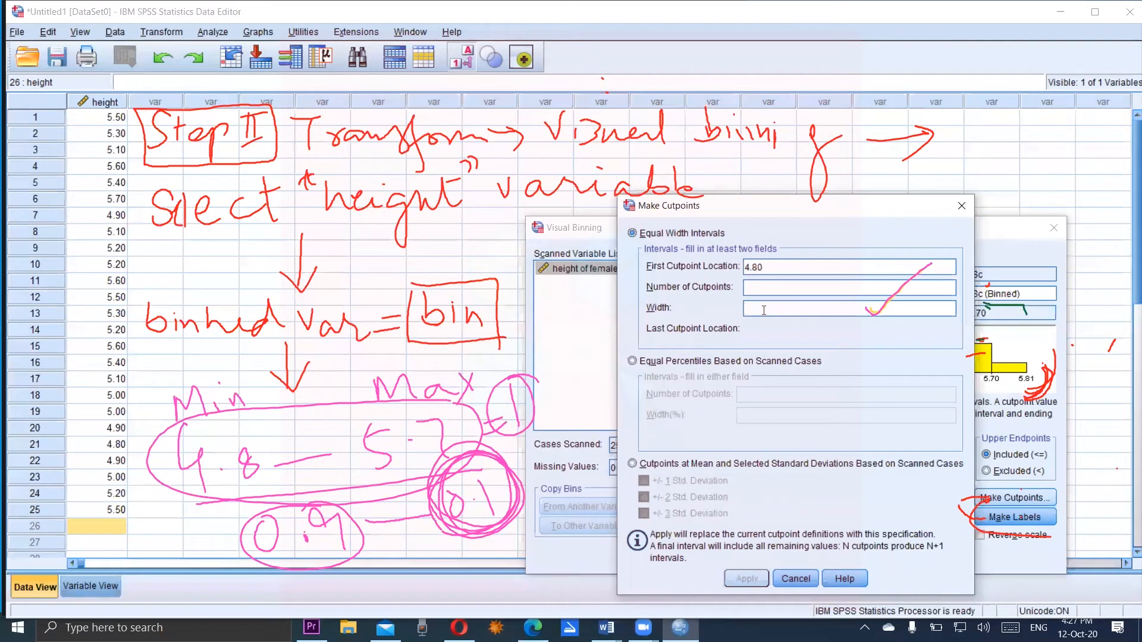
text(0.1)
click(762, 287)
text(10)
key(Return)
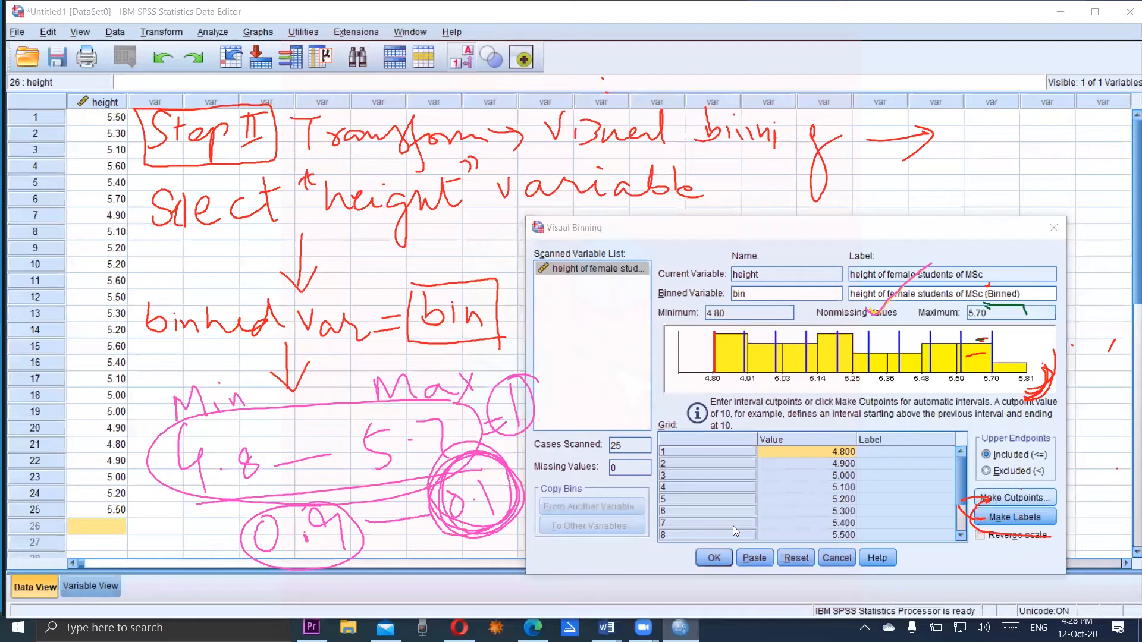
Erase the pink range calculation and the arrow above it, and rewrite the damaged letters of "Transform" in red.
mouse_move(469, 387)
mouse_down()
mouse_move(223, 383)
mouse_move(185, 407)
mouse_move(273, 506)
mouse_move(501, 383)
mouse_move(370, 507)
mouse_move(247, 429)
mouse_move(226, 486)
mouse_move(343, 527)
mouse_move(467, 391)
mouse_move(496, 428)
mouse_move(379, 433)
mouse_move(290, 538)
mouse_up()
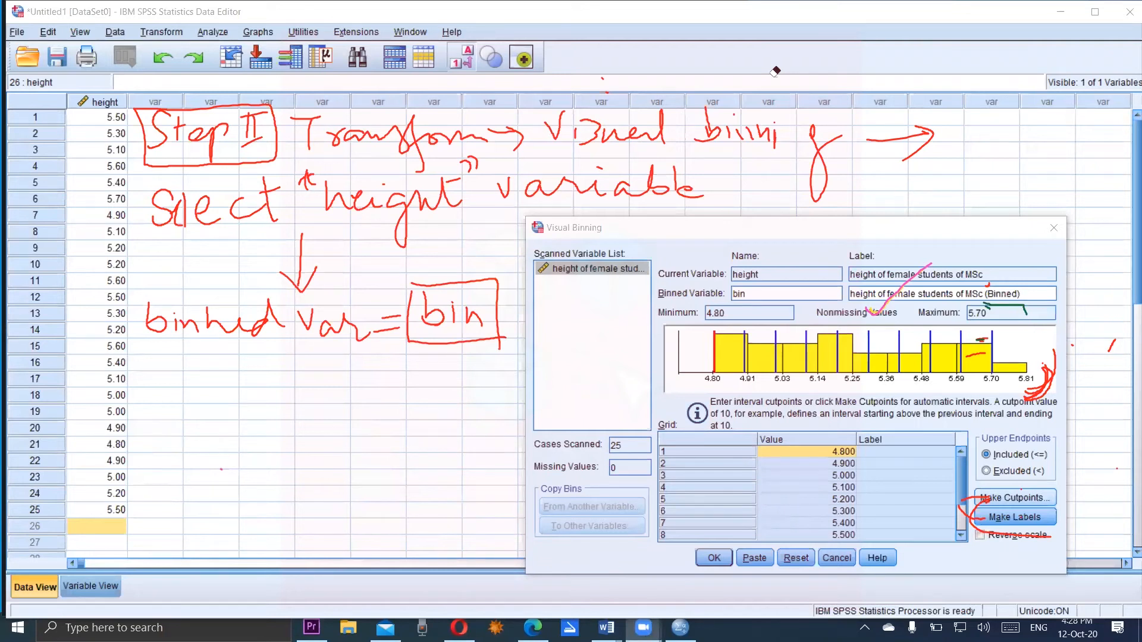
drag(357, 143, 482, 163)
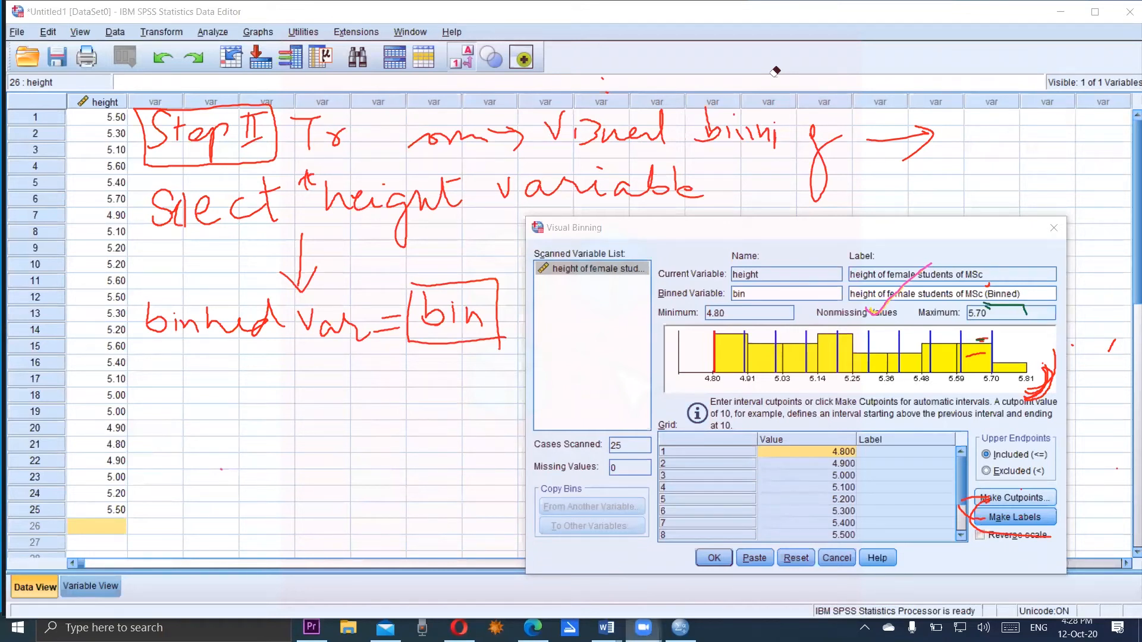
mouse_move(365, 132)
mouse_down()
mouse_move(356, 150)
mouse_move(408, 139)
mouse_move(414, 184)
mouse_move(418, 144)
mouse_up()
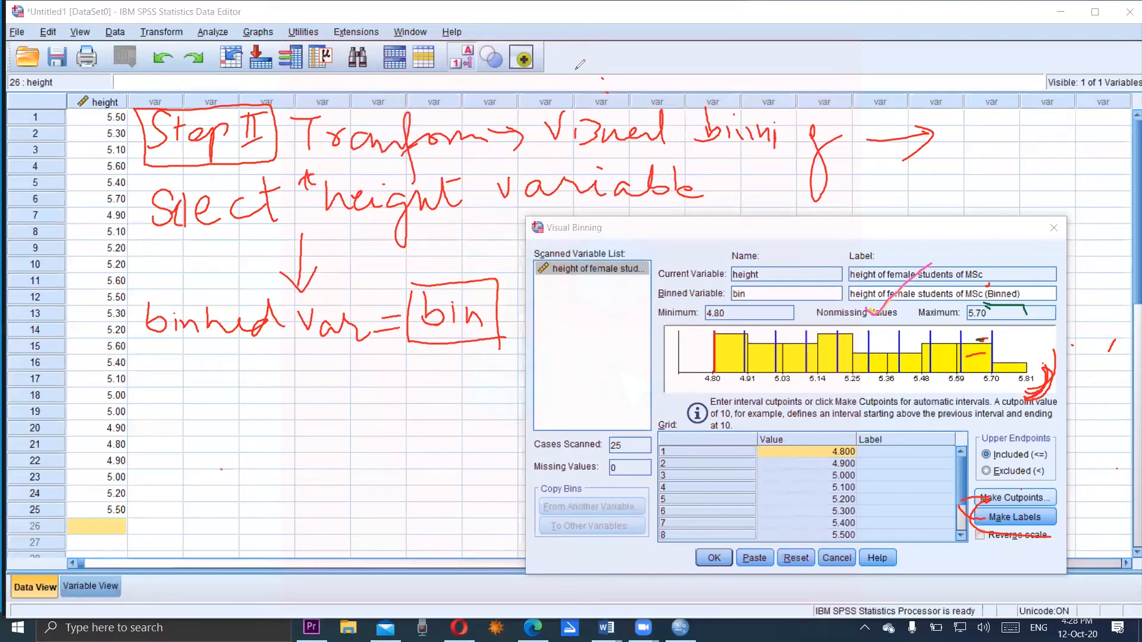
Underline the handwritten notes for Transform, visual binning, selecting the height variable, and the binned variable.
drag(547, 153, 748, 161)
drag(307, 167, 466, 161)
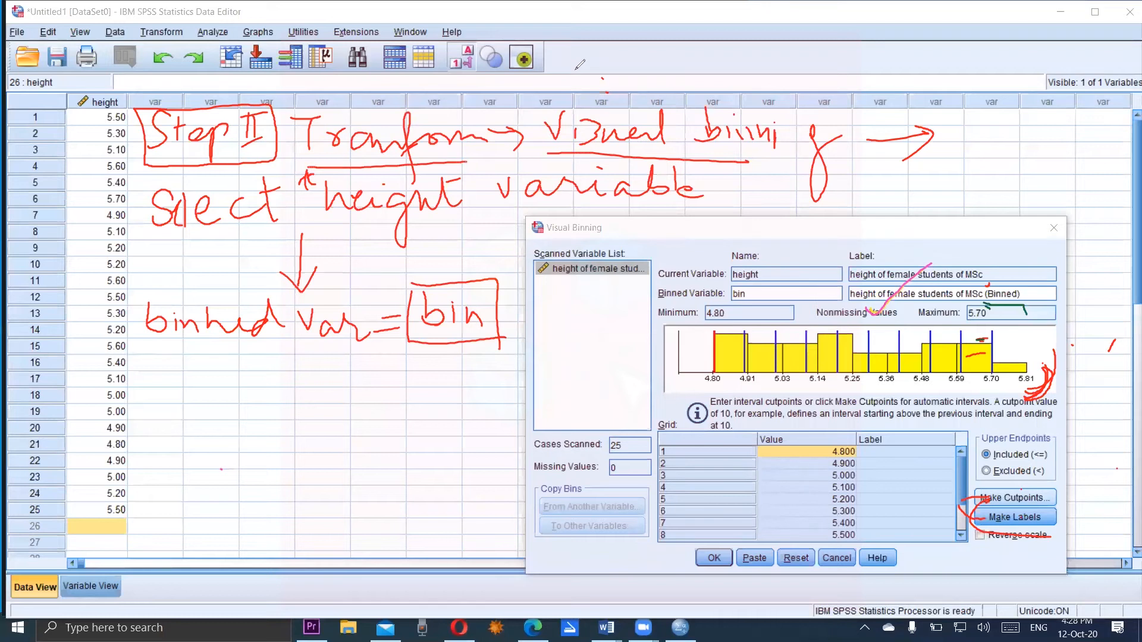
mouse_move(156, 241)
mouse_down()
mouse_move(415, 243)
mouse_move(508, 230)
mouse_up()
drag(153, 359, 504, 356)
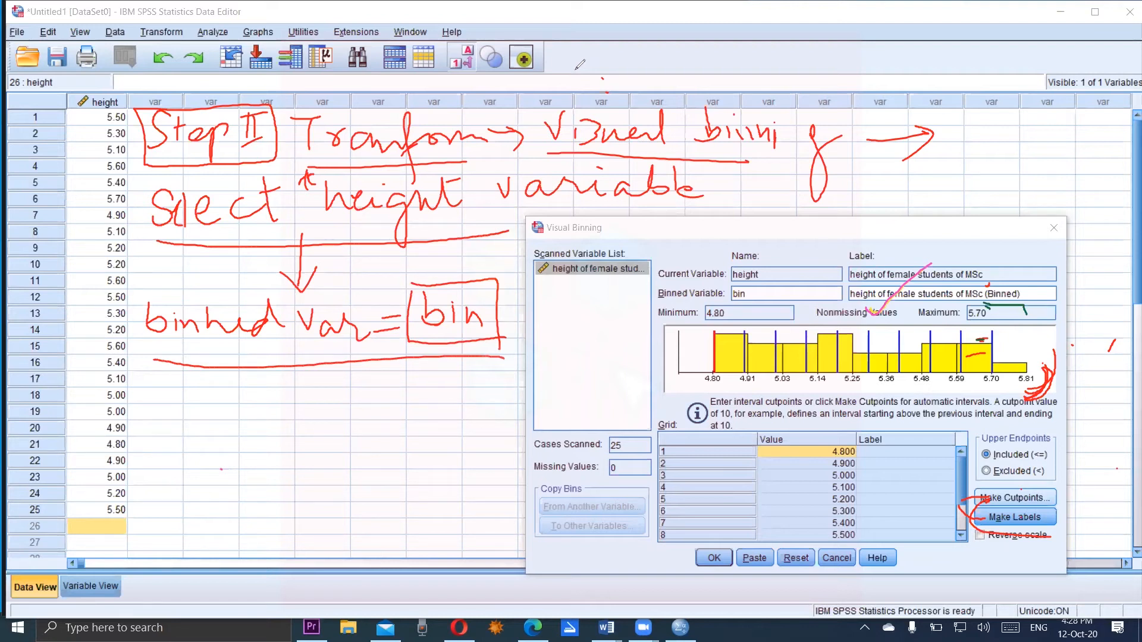
Draw a downward arrow below the binned variable note and handwrite "Make Cutpoints" in a red box.
mouse_move(241, 368)
mouse_down()
mouse_move(237, 397)
mouse_move(249, 378)
mouse_up()
mouse_move(136, 426)
mouse_down()
mouse_move(142, 395)
mouse_move(177, 387)
mouse_move(180, 425)
mouse_move(206, 426)
mouse_up()
mouse_move(210, 387)
mouse_down()
mouse_move(208, 426)
mouse_move(232, 435)
mouse_move(272, 423)
mouse_up()
mouse_move(320, 393)
mouse_down()
mouse_move(295, 420)
mouse_move(323, 433)
mouse_up()
drag(328, 411, 346, 434)
drag(348, 393, 364, 416)
mouse_move(361, 381)
mouse_down()
mouse_move(364, 424)
mouse_move(387, 390)
mouse_move(395, 447)
mouse_up()
drag(395, 411, 402, 423)
mouse_move(433, 401)
mouse_down()
mouse_move(424, 426)
mouse_move(440, 417)
mouse_move(462, 429)
mouse_up()
drag(470, 410, 486, 426)
mouse_move(487, 393)
mouse_down()
mouse_move(497, 427)
mouse_move(524, 410)
mouse_move(500, 394)
mouse_move(164, 376)
mouse_move(140, 439)
mouse_move(448, 457)
mouse_move(533, 398)
mouse_move(457, 372)
mouse_up()
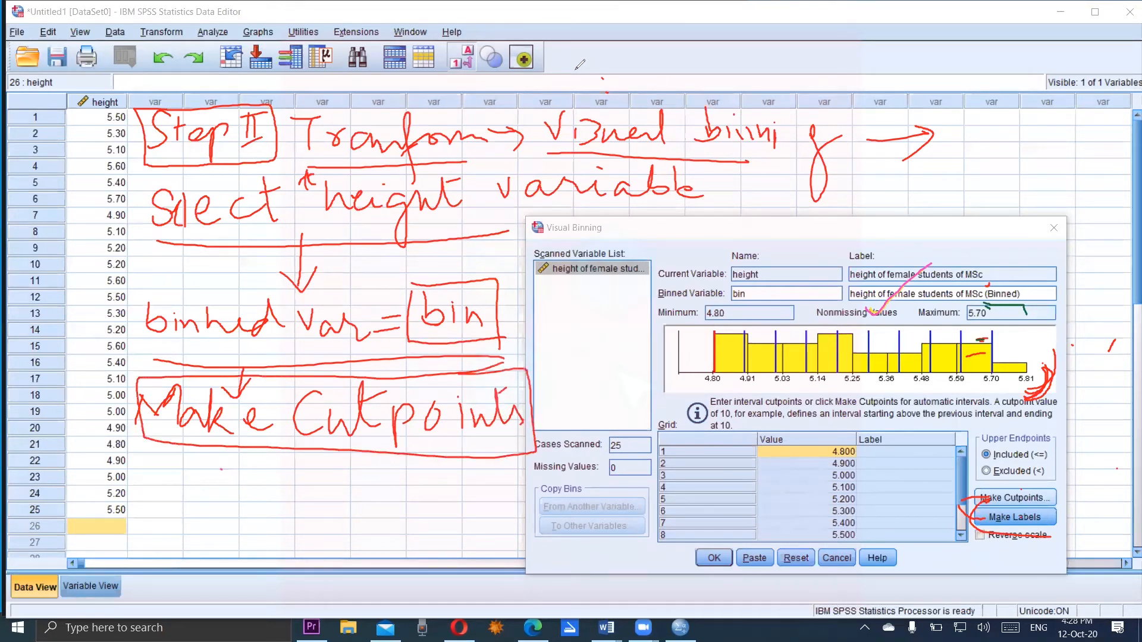
Draw an arrow below the Make Cutpoints box, handwrite "Min → first cut 4.8" with 4.8 boxed, and underline it.
mouse_move(289, 445)
mouse_down()
mouse_move(289, 480)
mouse_move(305, 457)
mouse_up()
mouse_move(141, 524)
mouse_down()
mouse_move(162, 513)
mouse_move(178, 531)
mouse_move(222, 531)
mouse_move(275, 510)
mouse_move(271, 532)
mouse_up()
drag(328, 489, 317, 531)
mouse_move(308, 509)
mouse_down()
mouse_move(337, 504)
mouse_move(343, 523)
mouse_move(367, 501)
mouse_move(372, 523)
mouse_up()
mouse_move(402, 477)
mouse_down()
mouse_move(398, 527)
mouse_move(416, 494)
mouse_move(445, 524)
mouse_move(456, 518)
mouse_up()
mouse_move(458, 485)
mouse_down()
mouse_move(456, 519)
mouse_move(473, 497)
mouse_move(493, 522)
mouse_move(535, 481)
mouse_move(536, 525)
mouse_up()
mouse_move(537, 528)
mouse_down()
mouse_move(499, 529)
mouse_move(525, 494)
mouse_up()
drag(191, 554, 500, 557)
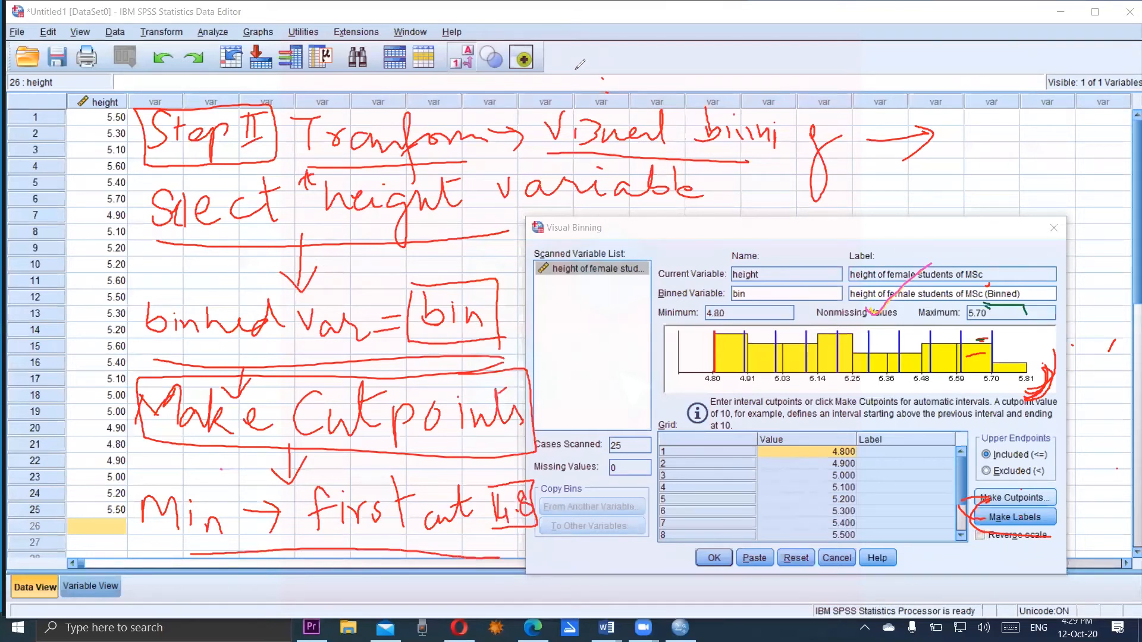
Handwrite "Width 0.1" with the value boxed, and draw an arrow from it to the word "Apply".
mouse_move(143, 572)
mouse_down()
mouse_move(152, 594)
mouse_move(190, 571)
mouse_move(208, 603)
mouse_move(241, 565)
mouse_move(241, 594)
mouse_move(250, 592)
mouse_up()
mouse_move(248, 577)
mouse_down()
mouse_move(273, 568)
mouse_move(271, 595)
mouse_up()
drag(273, 590, 318, 601)
mouse_move(312, 556)
mouse_down()
mouse_move(342, 556)
mouse_move(426, 604)
mouse_up()
drag(310, 593, 427, 588)
mouse_move(359, 569)
mouse_down()
mouse_move(392, 587)
mouse_move(519, 565)
mouse_move(499, 586)
mouse_up()
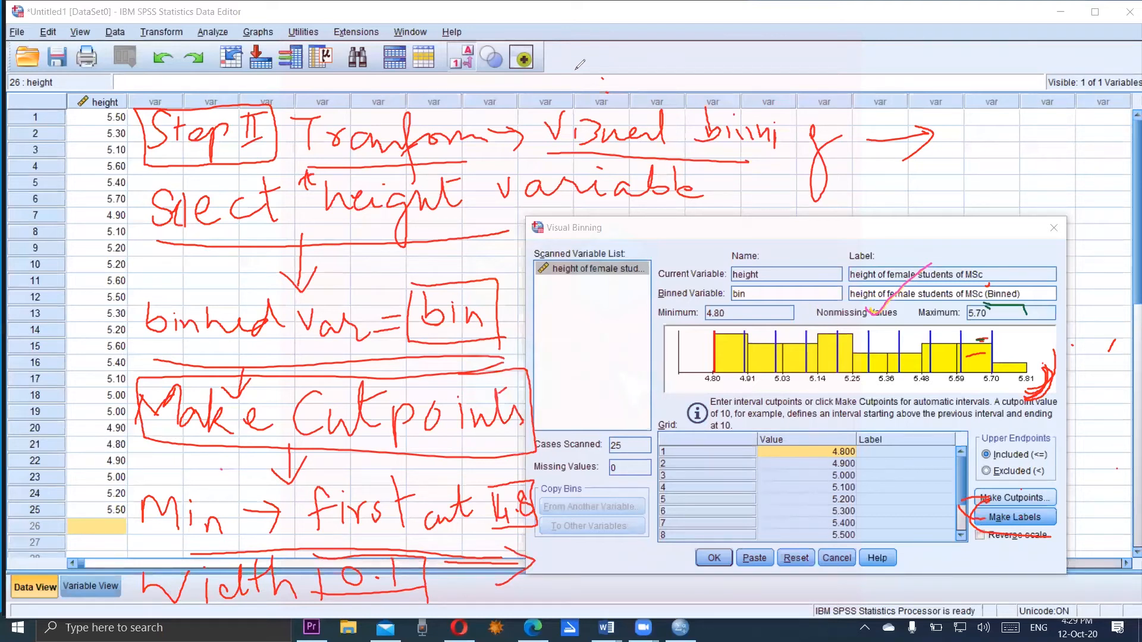
mouse_move(538, 572)
mouse_down()
mouse_move(547, 540)
mouse_move(557, 568)
mouse_move(577, 546)
mouse_move(578, 559)
mouse_up()
mouse_move(591, 550)
mouse_down()
mouse_move(592, 578)
mouse_move(601, 551)
mouse_move(593, 559)
mouse_move(616, 562)
mouse_up()
mouse_move(617, 556)
mouse_down()
mouse_move(634, 538)
mouse_move(632, 584)
mouse_up()
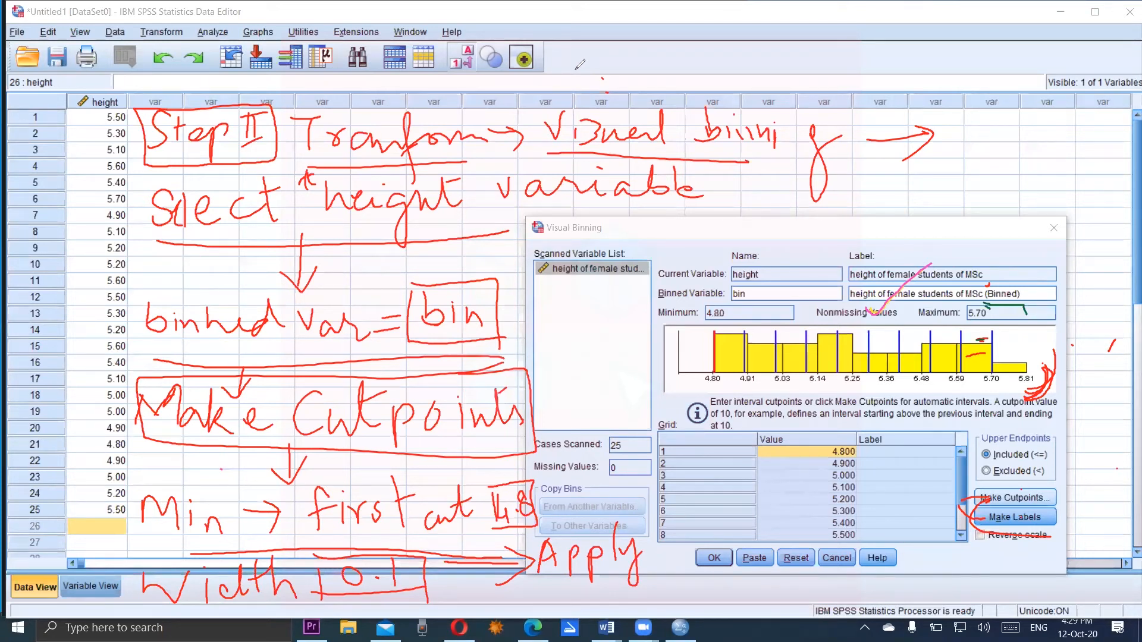
Underline the Make Labels option in red, and draw an arrow after "Apply" to a partly boxed "Mak" note.
drag(970, 529, 988, 526)
mouse_move(966, 534)
mouse_down()
mouse_move(1039, 533)
mouse_move(1028, 530)
mouse_up()
mouse_move(648, 557)
mouse_down()
mouse_move(690, 556)
mouse_move(680, 568)
mouse_up()
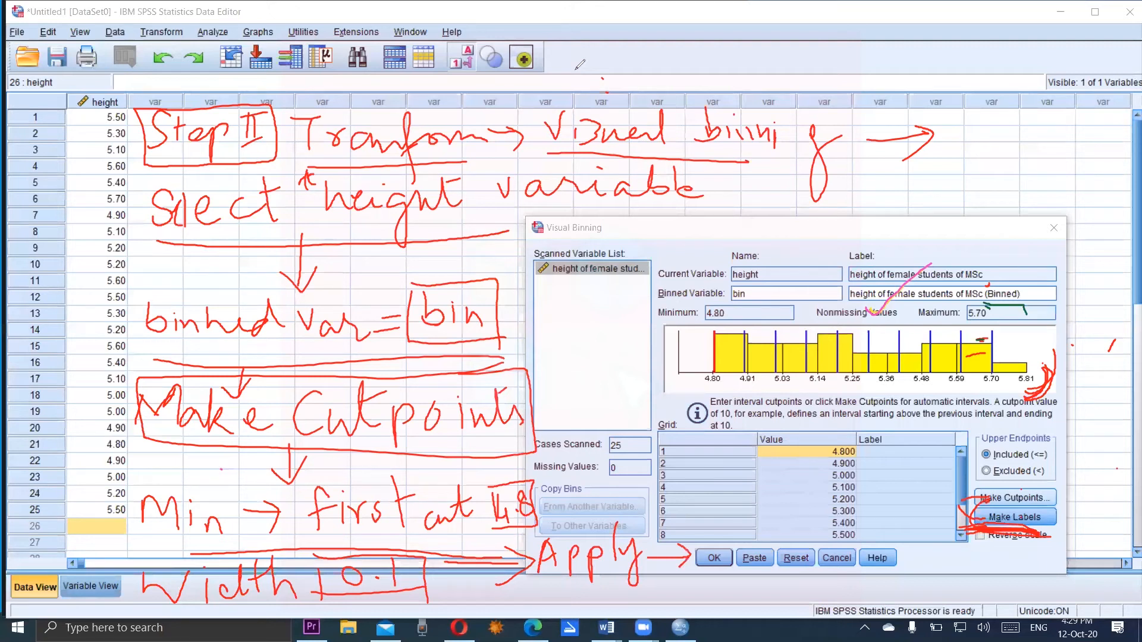
mouse_move(696, 559)
mouse_down()
mouse_move(701, 533)
mouse_move(717, 534)
mouse_move(719, 568)
mouse_up()
mouse_move(743, 551)
mouse_down()
mouse_move(729, 558)
mouse_move(772, 565)
mouse_up()
drag(816, 512, 809, 531)
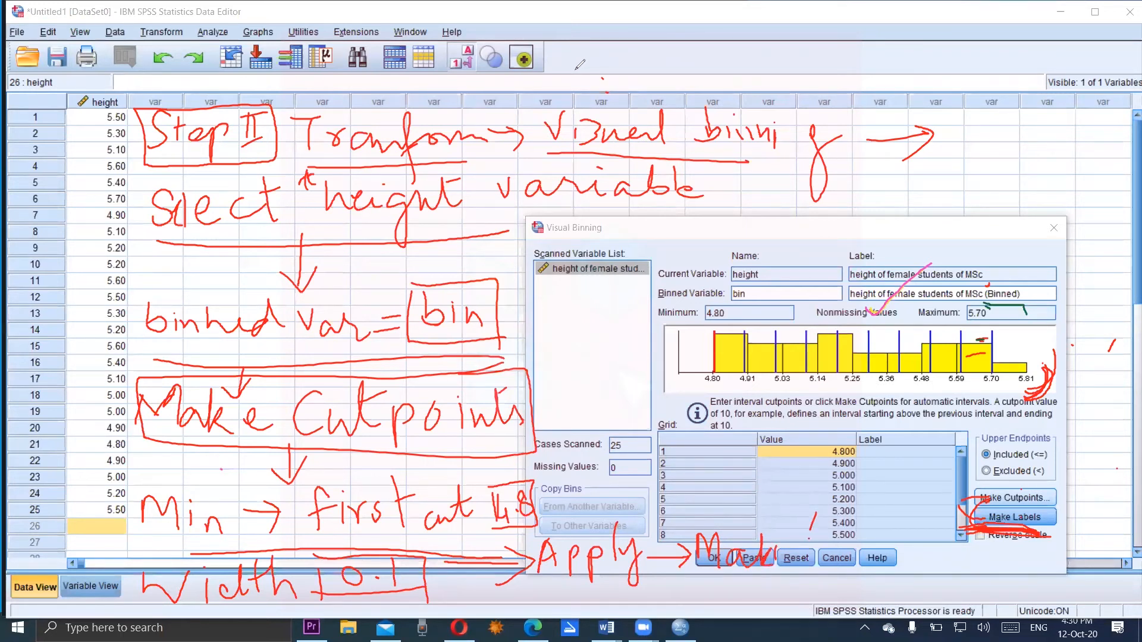
mouse_move(683, 515)
mouse_down()
mouse_move(691, 588)
mouse_move(815, 511)
mouse_up()
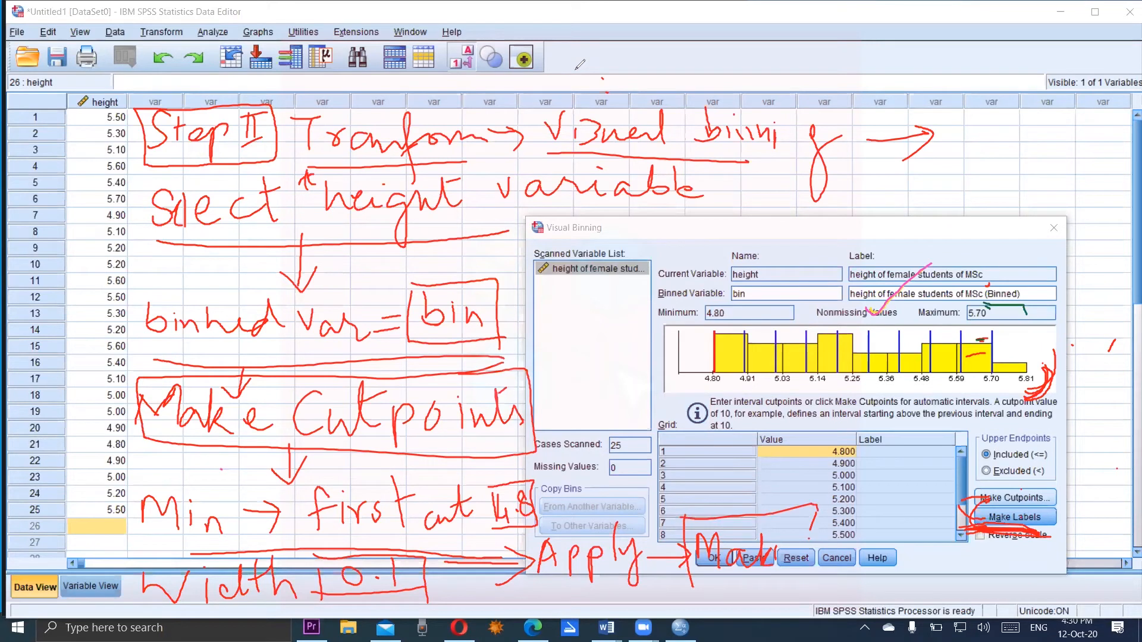
drag(689, 572, 772, 571)
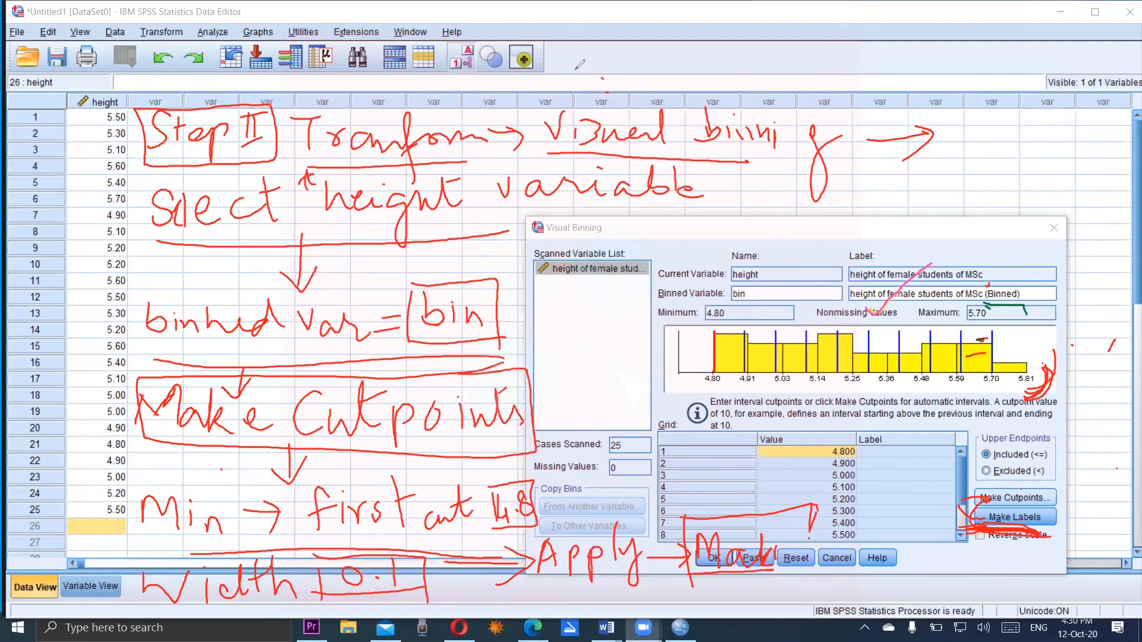
Generate the interval labels for the cutpoints with Make Labels and dismiss the label creation message.
click(580, 64)
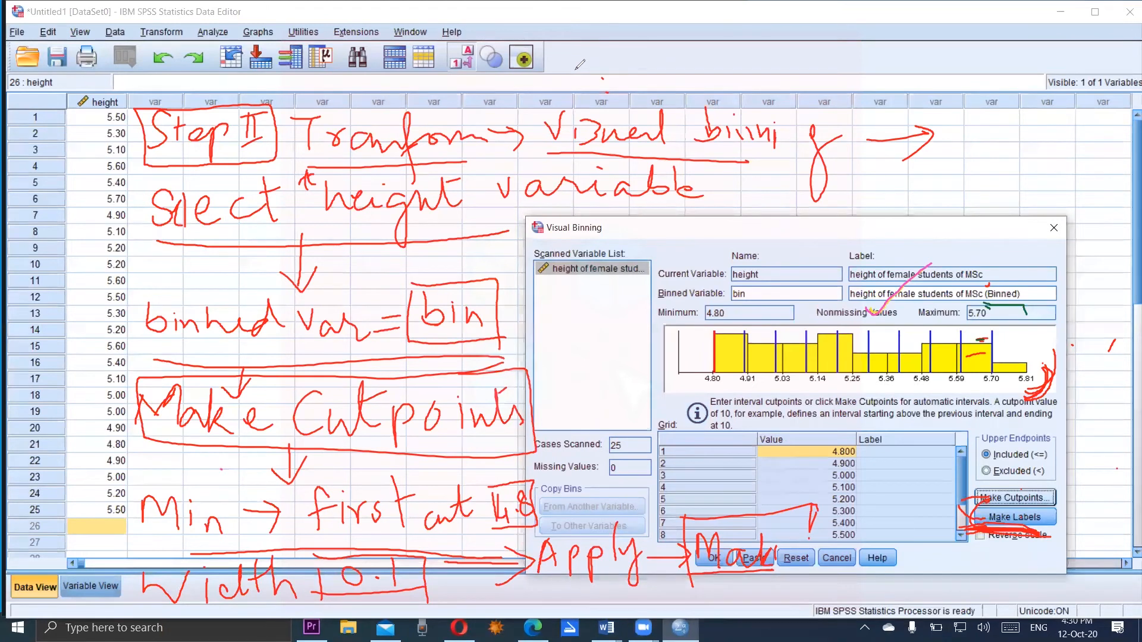
click(1025, 522)
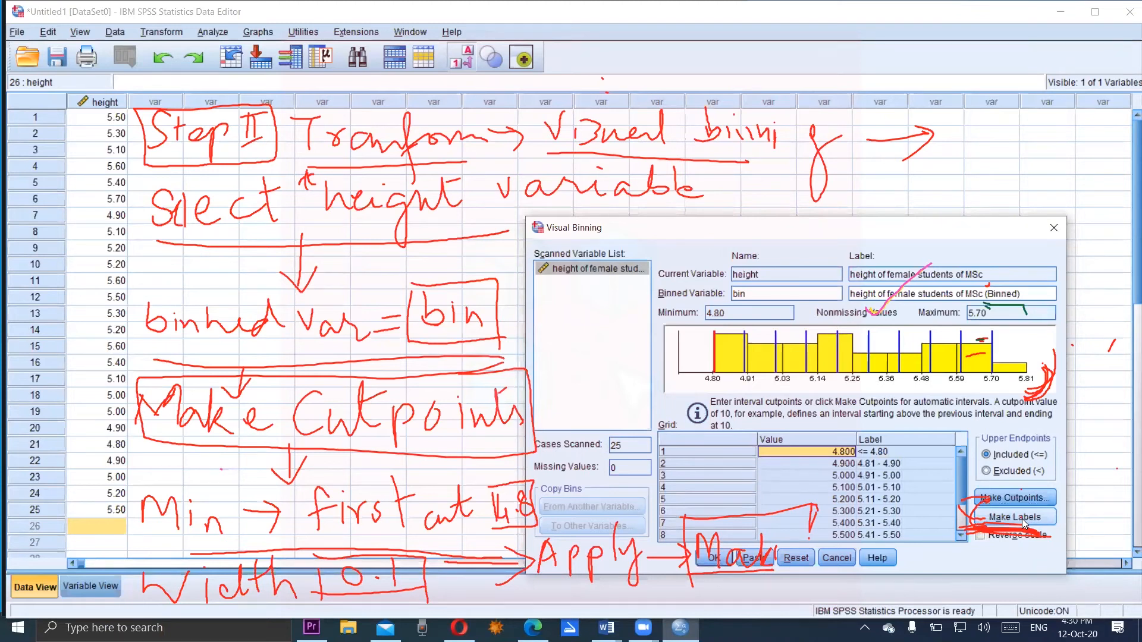
click(1024, 522)
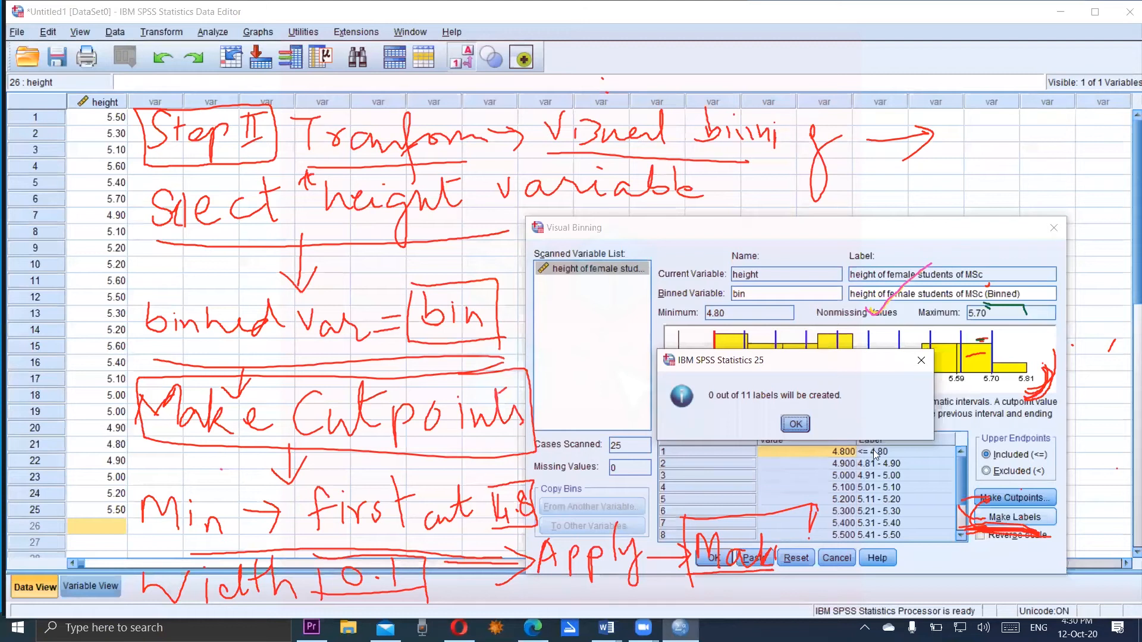
click(795, 424)
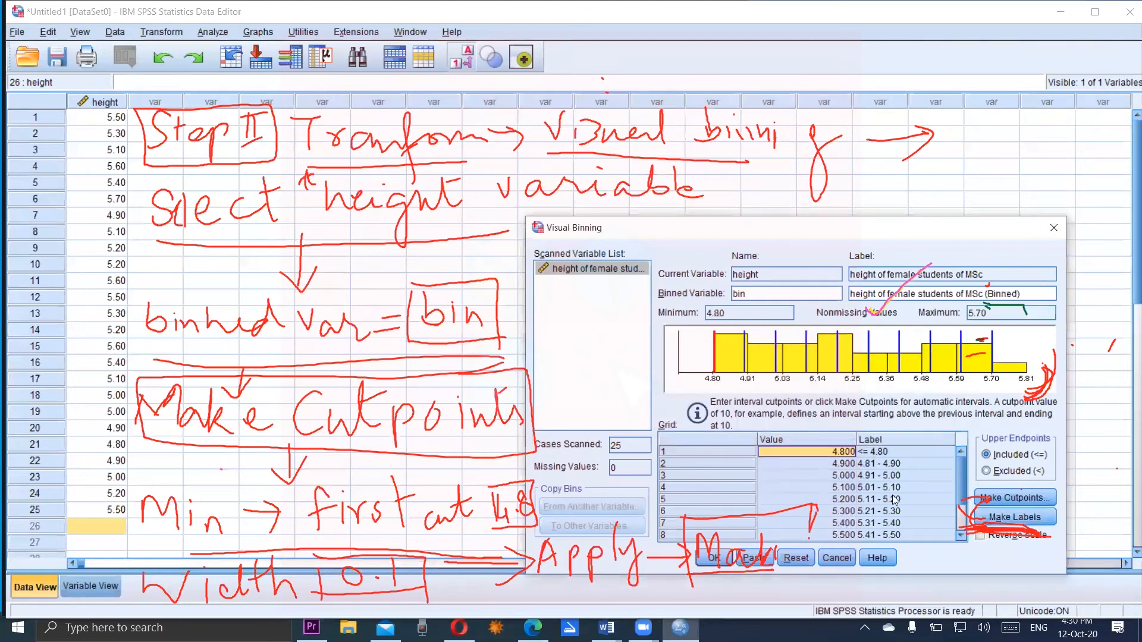
Run Make Labels again and dismiss its message, and draw blue brackets around the values and labels in the grid.
click(1003, 519)
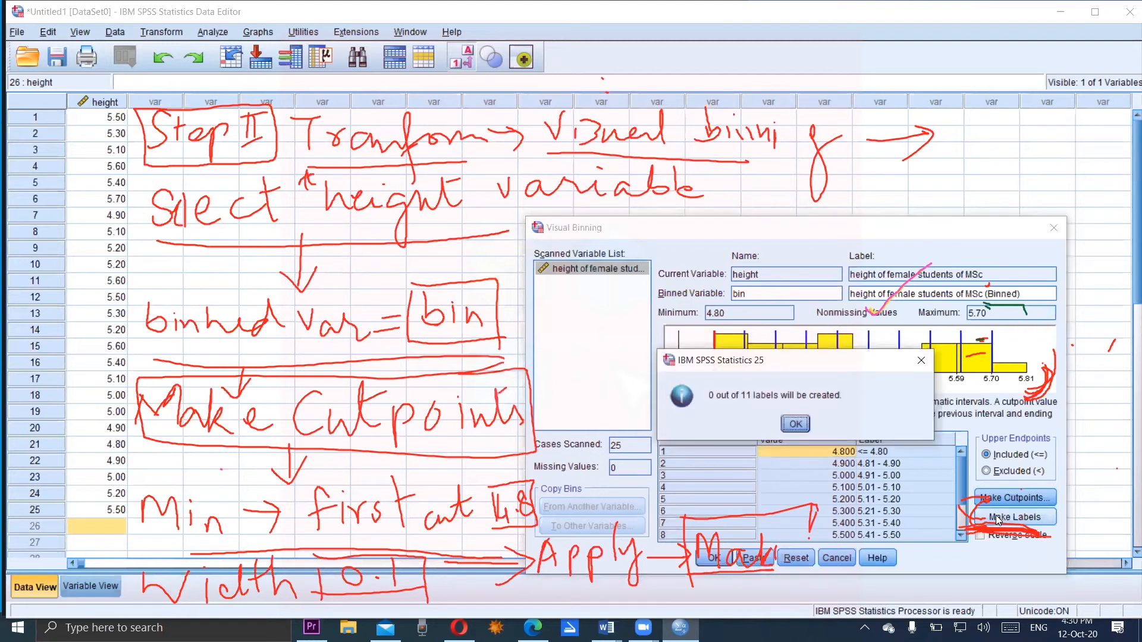
click(795, 424)
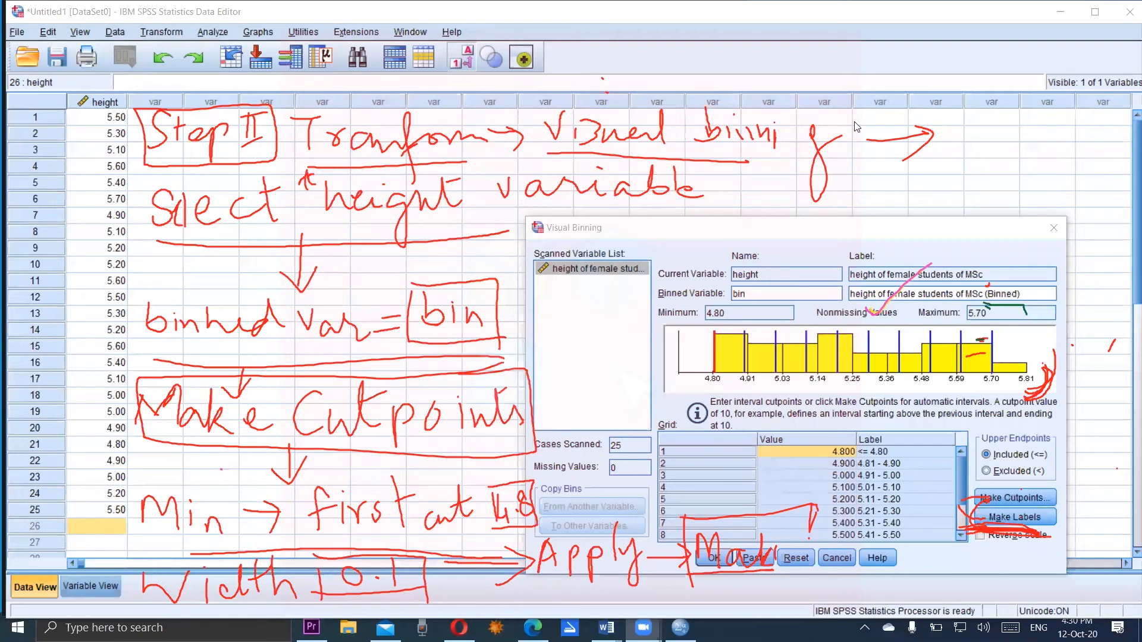
mouse_move(868, 420)
mouse_down()
mouse_move(816, 490)
mouse_move(817, 513)
mouse_up()
drag(925, 558, 958, 492)
mouse_move(882, 406)
mouse_down()
mouse_move(819, 488)
mouse_move(825, 501)
mouse_up()
drag(925, 544, 950, 489)
drag(893, 402, 859, 409)
mouse_move(958, 507)
mouse_down()
mouse_move(959, 491)
mouse_move(942, 488)
mouse_up()
drag(818, 482, 813, 522)
drag(931, 563, 947, 558)
mouse_move(873, 426)
mouse_down()
mouse_move(851, 431)
mouse_move(855, 444)
mouse_up()
mouse_move(873, 425)
mouse_down()
mouse_move(847, 443)
mouse_move(865, 448)
mouse_up()
mouse_move(875, 423)
mouse_down()
mouse_move(852, 436)
mouse_move(872, 454)
mouse_up()
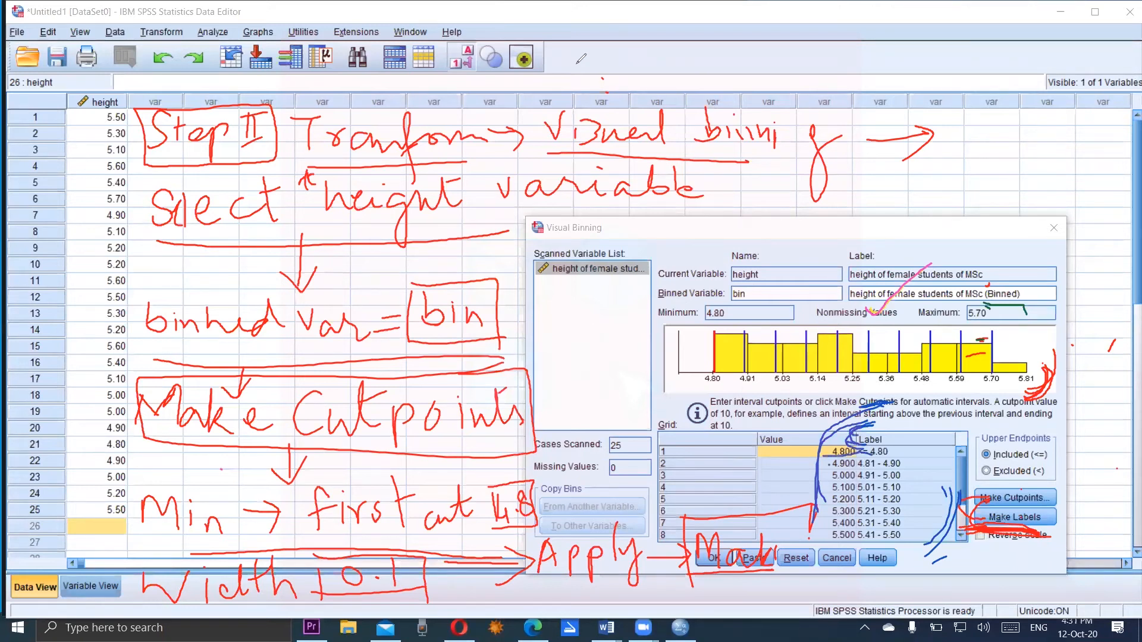
Mark the first cutpoint and label rows of the grid with blue strokes, and clear all the handwritten annotations.
drag(835, 462, 930, 481)
drag(822, 482, 940, 495)
drag(828, 492, 843, 491)
drag(914, 497, 928, 502)
drag(815, 469, 752, 477)
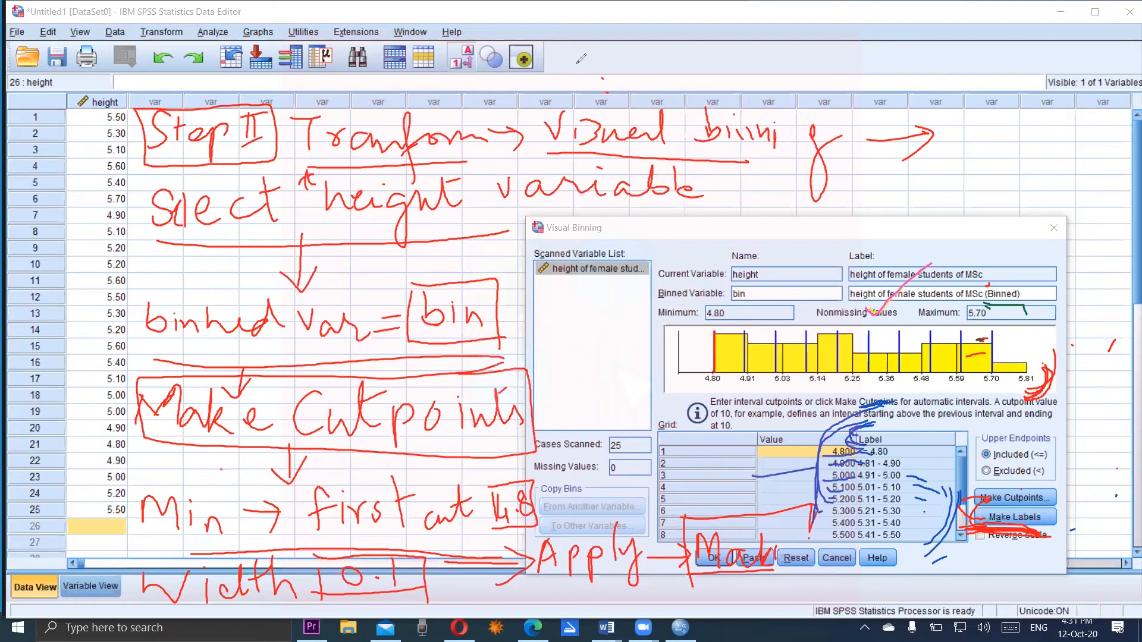
drag(814, 458, 823, 468)
mouse_move(471, 602)
mouse_down()
mouse_move(595, 610)
mouse_move(583, 617)
mouse_move(609, 611)
mouse_move(622, 588)
mouse_move(652, 616)
mouse_move(677, 604)
mouse_up()
drag(470, 597, 596, 608)
mouse_move(556, 584)
mouse_down()
mouse_move(595, 603)
mouse_move(572, 618)
mouse_move(599, 590)
mouse_up()
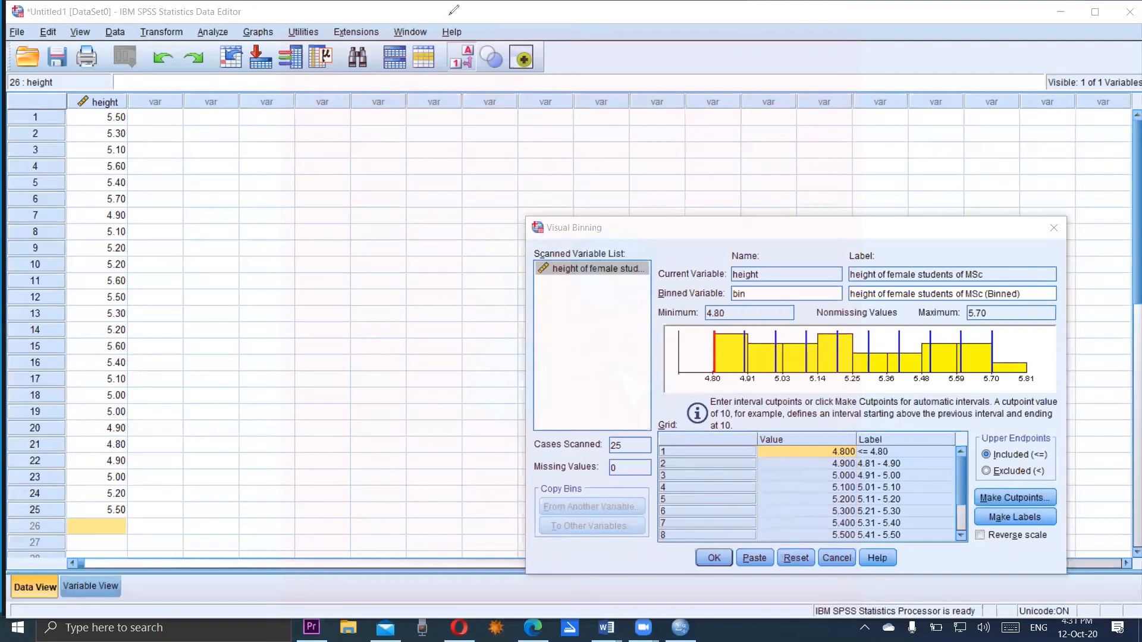
Circle the height column in blue and run Visual Binning to create the bin variable.
key(Return)
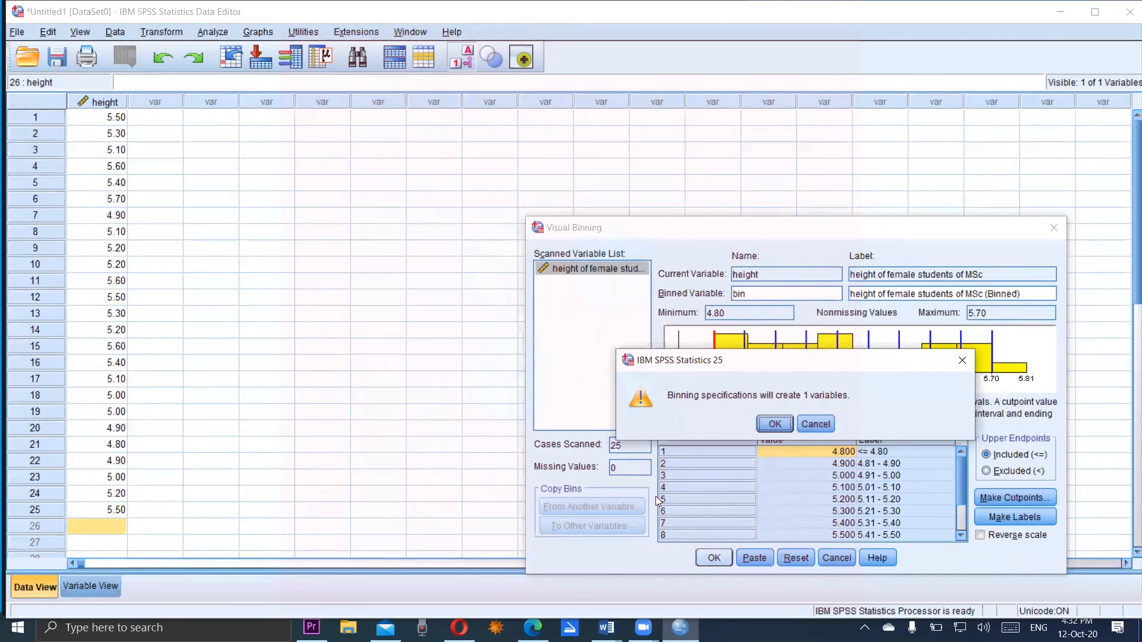
mouse_move(162, 80)
mouse_down()
mouse_move(214, 407)
mouse_move(123, 59)
mouse_up()
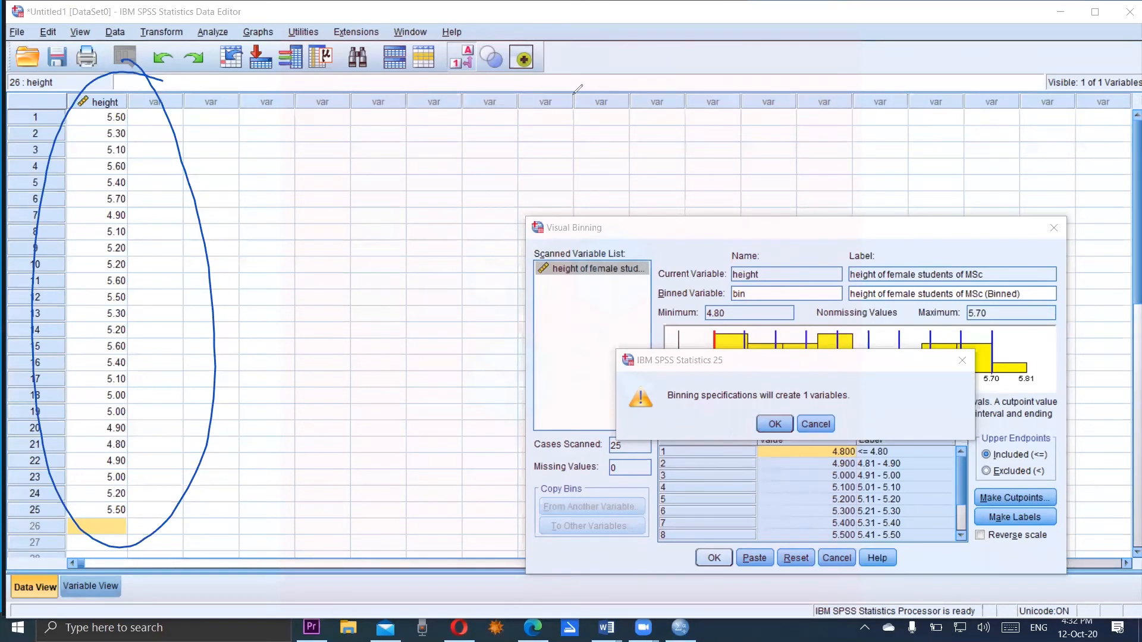
click(774, 424)
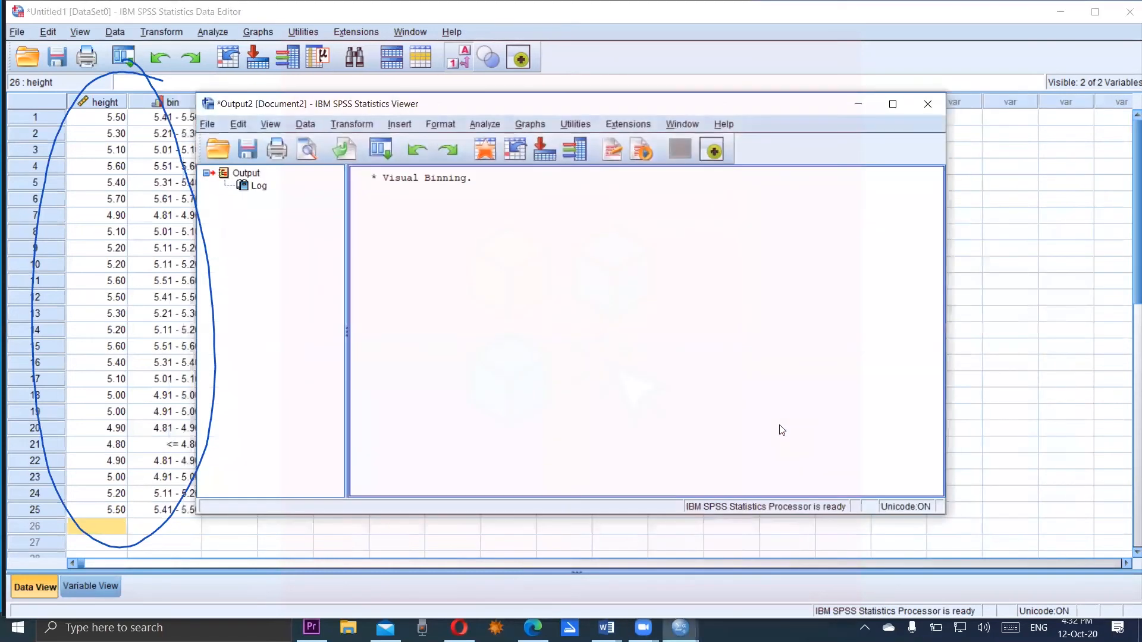
Minimize the output viewer, circle the bin column in red with a tick mark, and clear the drawings.
click(857, 104)
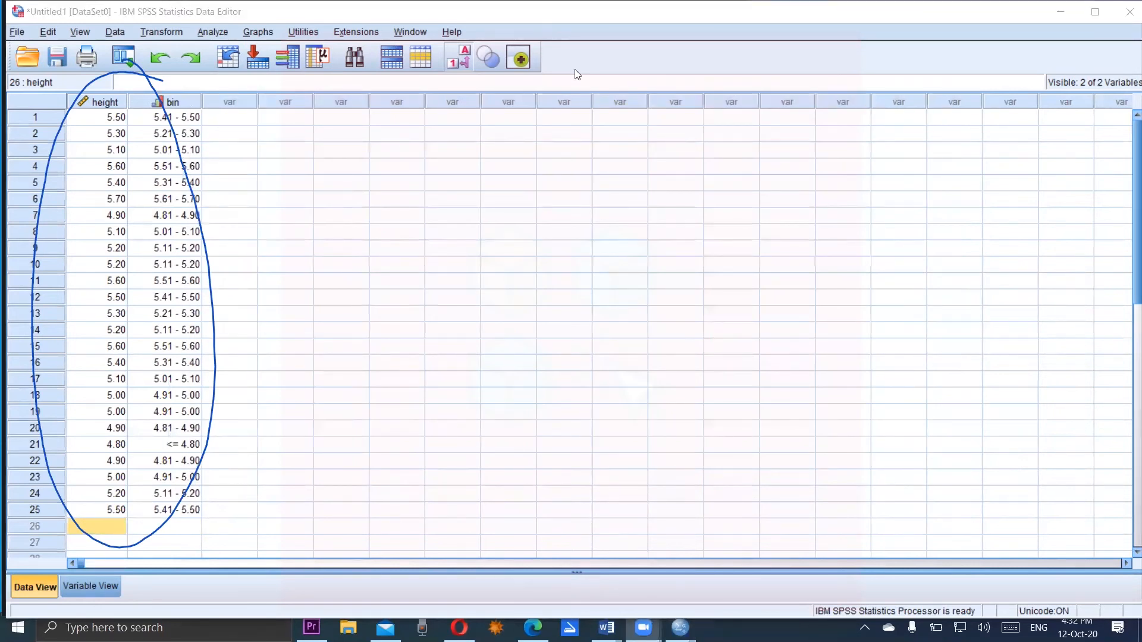
mouse_move(232, 76)
mouse_down()
mouse_move(218, 74)
mouse_move(132, 386)
mouse_move(234, 534)
mouse_move(237, 62)
mouse_move(212, 58)
mouse_move(232, 73)
mouse_up()
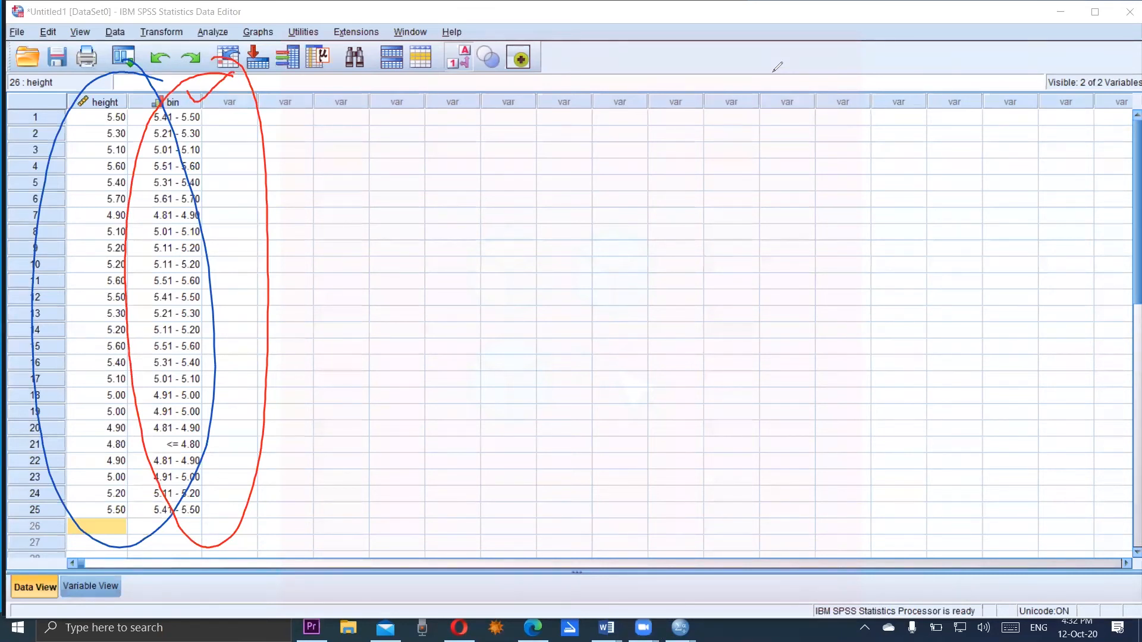
click(773, 72)
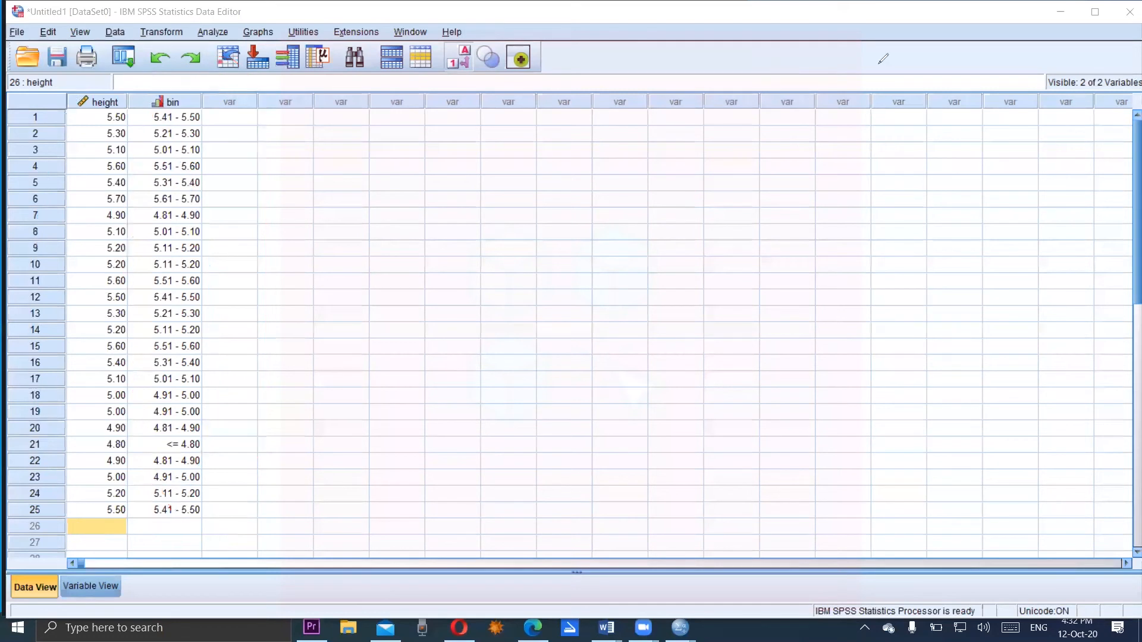
Outline the bin column in red, tick its first intervals, and handwrite 1 to 6 with dots beside the rows.
drag(144, 123, 214, 126)
drag(226, 120, 265, 111)
mouse_move(208, 112)
mouse_down()
mouse_move(229, 305)
mouse_move(214, 522)
mouse_move(137, 414)
mouse_move(141, 135)
mouse_move(218, 116)
mouse_move(228, 188)
mouse_up()
mouse_move(290, 119)
mouse_down()
mouse_move(288, 169)
mouse_move(300, 167)
mouse_up()
drag(280, 198, 280, 241)
drag(263, 279, 273, 326)
mouse_move(274, 350)
mouse_down()
mouse_move(274, 392)
mouse_move(295, 343)
mouse_up()
drag(286, 394, 284, 422)
click(281, 501)
click(281, 513)
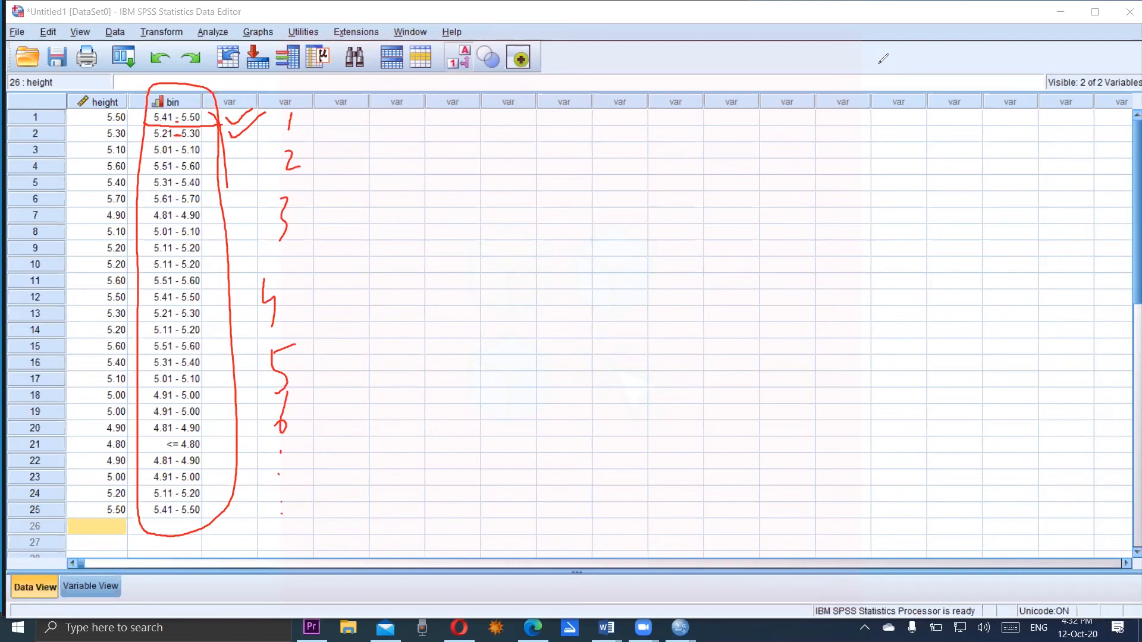
Draw tick marks down beside the bin column, point an arrow at the last heights, and circle the 5.11 - 5.20 interval in row 24.
drag(226, 158, 266, 141)
drag(235, 190, 249, 191)
drag(230, 218, 256, 201)
drag(237, 274, 267, 232)
drag(230, 308, 266, 271)
drag(240, 347, 259, 325)
drag(244, 401, 265, 376)
drag(231, 455, 249, 433)
drag(237, 498, 268, 460)
drag(264, 523, 277, 513)
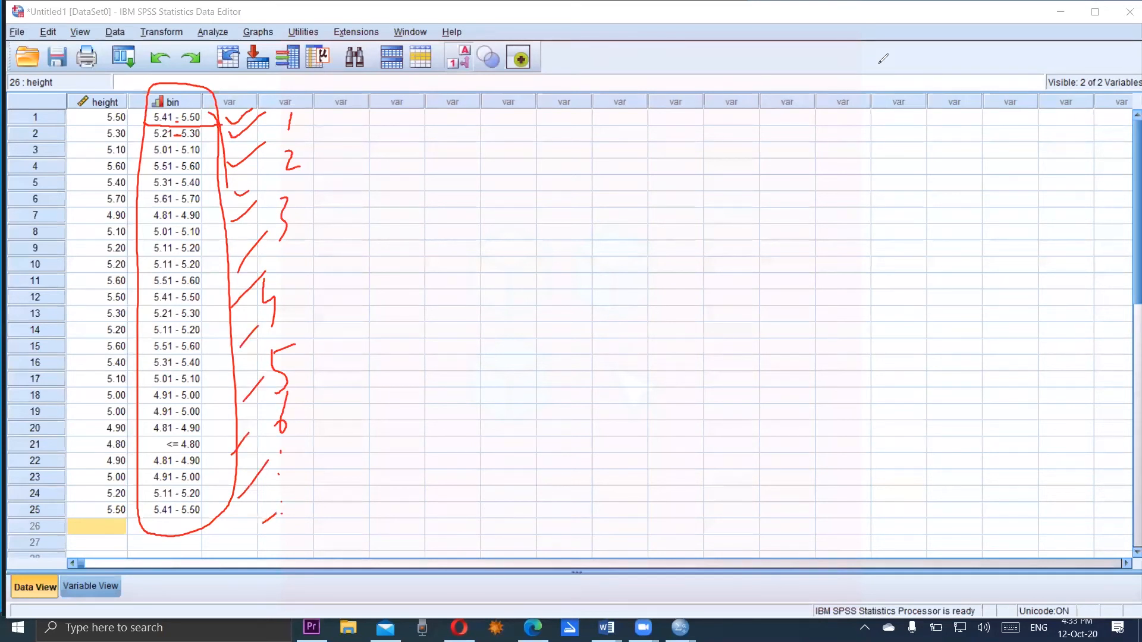
mouse_move(52, 505)
mouse_down()
mouse_move(106, 500)
mouse_move(97, 520)
mouse_move(181, 485)
mouse_move(132, 491)
mouse_up()
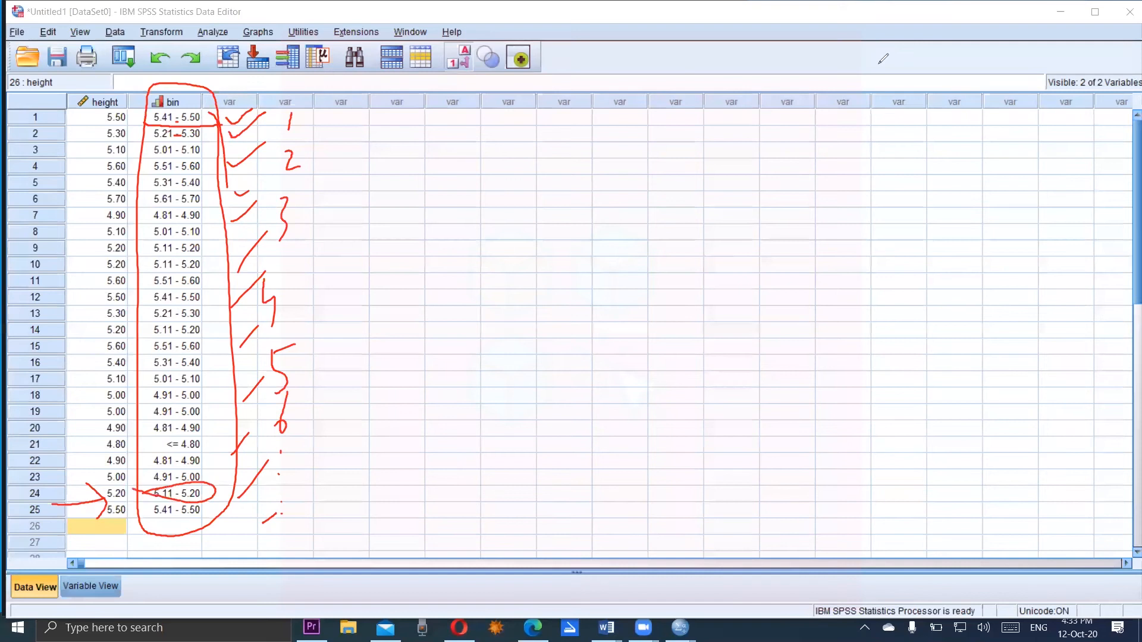
Handwrite "Ranges" above an oval holding two ticks joined by a line, with an arrow to the height column, and clear the annotations.
mouse_move(357, 285)
mouse_down()
mouse_move(365, 306)
mouse_move(407, 305)
mouse_move(462, 274)
mouse_move(482, 286)
mouse_move(523, 269)
mouse_up()
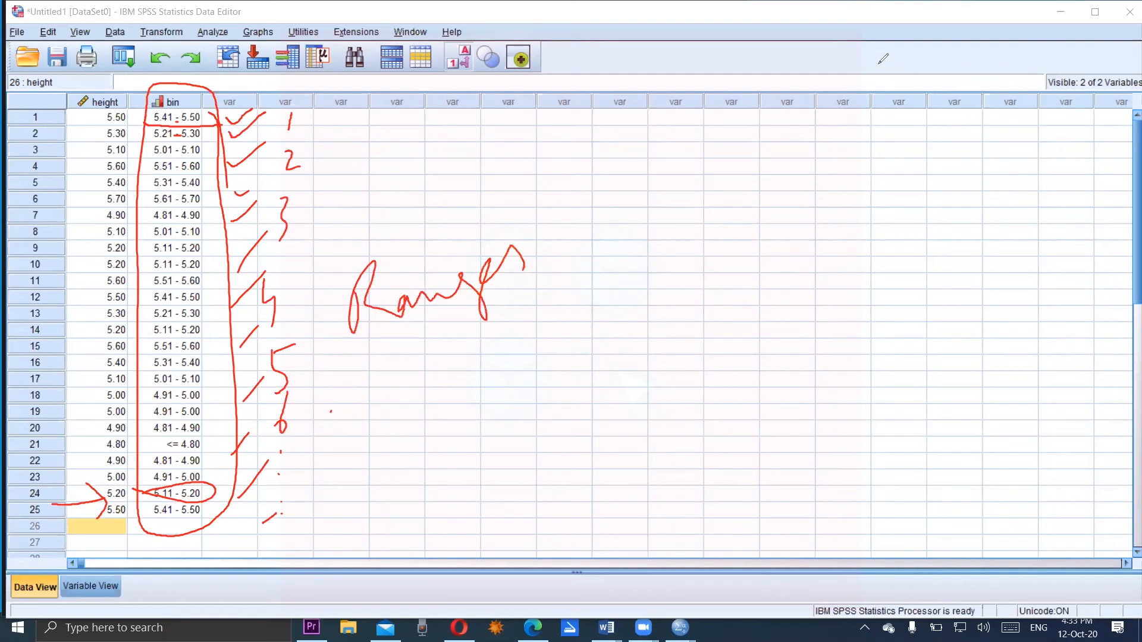
drag(403, 382, 510, 373)
drag(343, 377, 375, 354)
mouse_move(535, 361)
mouse_down()
mouse_move(581, 336)
mouse_move(467, 335)
mouse_move(566, 388)
mouse_move(536, 336)
mouse_up()
mouse_move(333, 379)
mouse_down()
mouse_move(115, 376)
mouse_move(136, 390)
mouse_up()
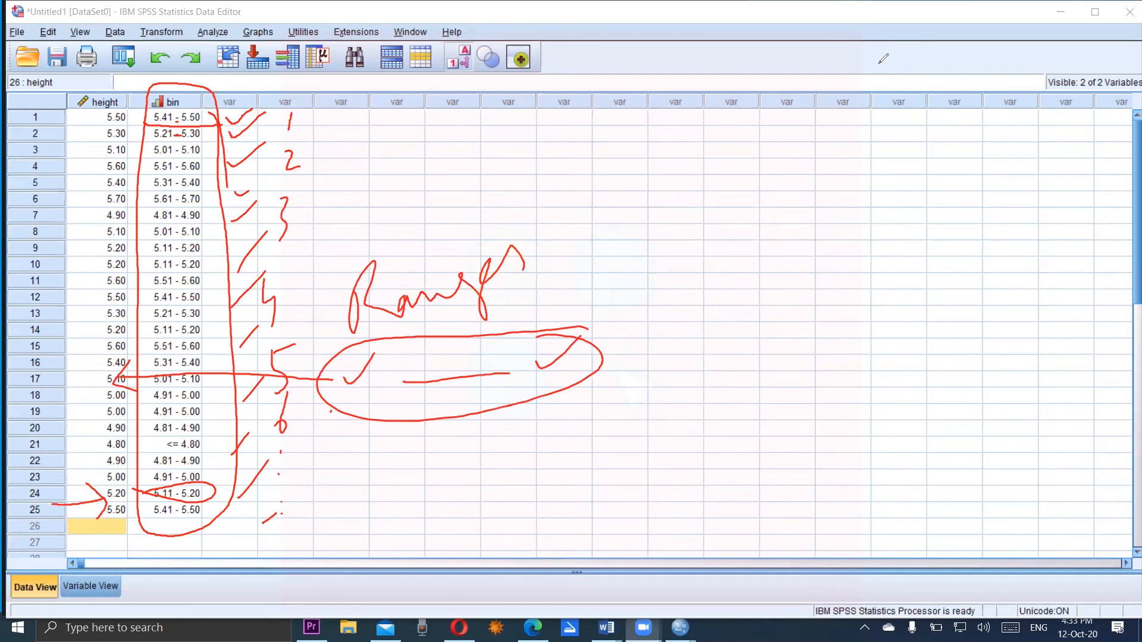
click(874, 69)
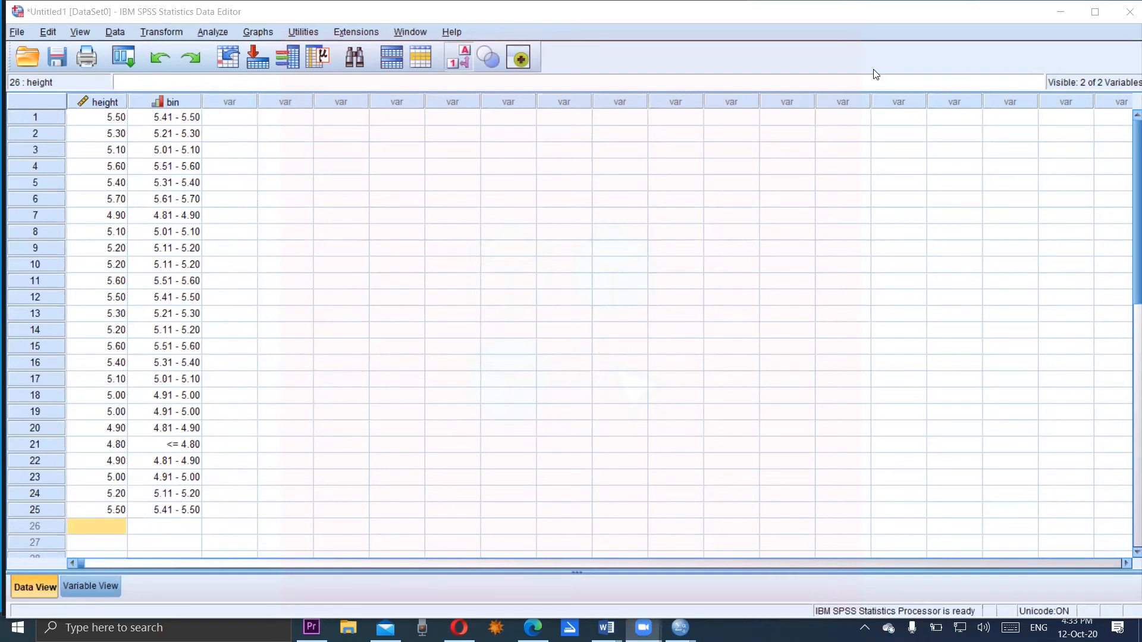
Circle the bin column's measurement icon in red, bracket its intervals, and handwrite "ordinal scale" beside them.
click(565, 69)
mouse_move(179, 84)
mouse_down()
mouse_move(143, 92)
mouse_move(177, 111)
mouse_move(158, 82)
mouse_move(187, 96)
mouse_move(153, 121)
mouse_move(163, 87)
mouse_up()
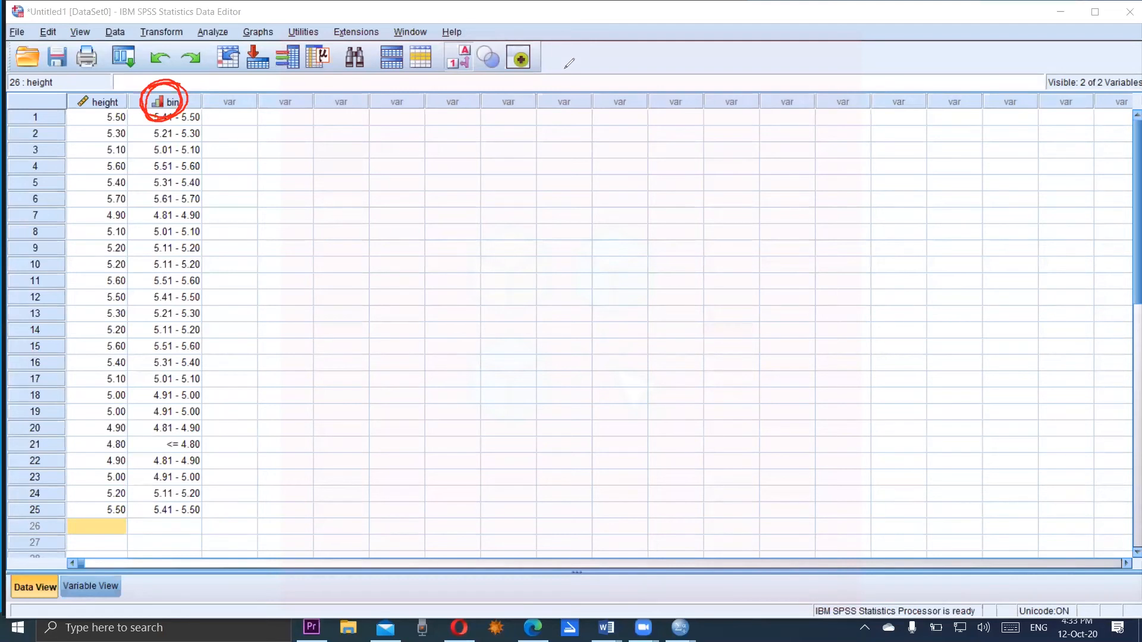
mouse_move(219, 110)
mouse_down()
mouse_move(232, 154)
mouse_move(225, 503)
mouse_move(199, 502)
mouse_up()
mouse_move(268, 239)
mouse_down()
mouse_move(304, 238)
mouse_move(351, 196)
mouse_move(386, 195)
mouse_move(398, 216)
mouse_move(441, 188)
mouse_move(463, 194)
mouse_move(494, 123)
mouse_move(520, 168)
mouse_up()
click(397, 173)
click(405, 193)
drag(361, 272, 343, 321)
mouse_move(396, 270)
mouse_down()
mouse_move(386, 300)
mouse_move(467, 273)
mouse_move(496, 238)
mouse_move(489, 265)
mouse_move(537, 241)
mouse_up()
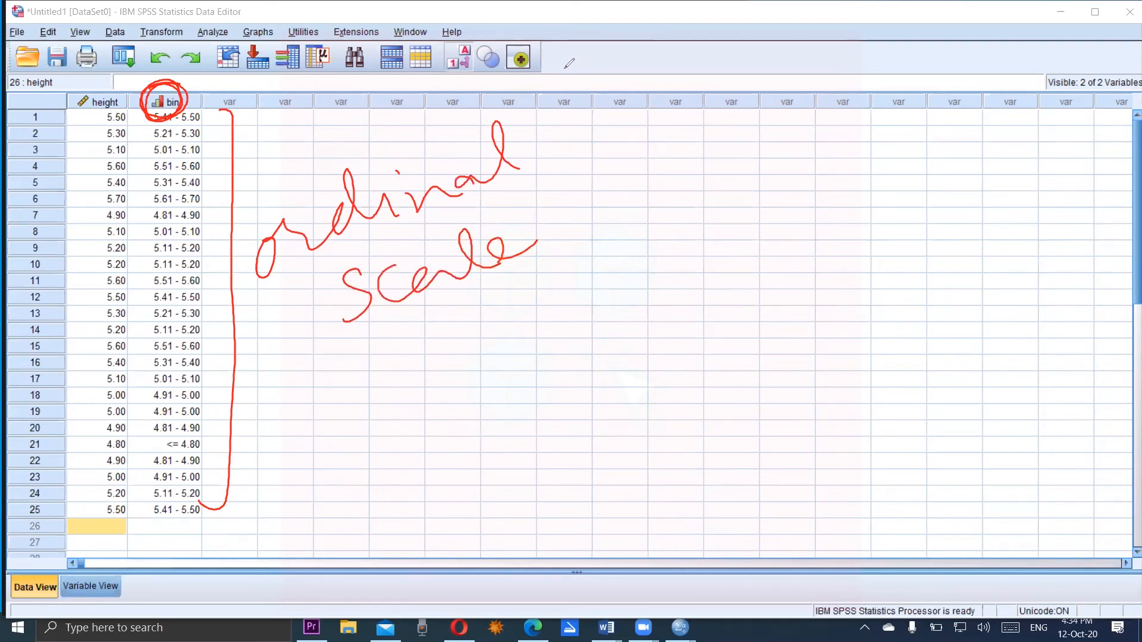
Draw a downward arrow below "ordinal scale" leading to the handwritten word "bin", and clear all the annotations.
drag(392, 341, 407, 383)
mouse_move(387, 371)
mouse_down()
mouse_move(407, 383)
mouse_move(437, 343)
mouse_up()
mouse_move(391, 402)
mouse_down()
mouse_move(398, 451)
mouse_move(454, 441)
mouse_move(512, 410)
mouse_up()
click(467, 420)
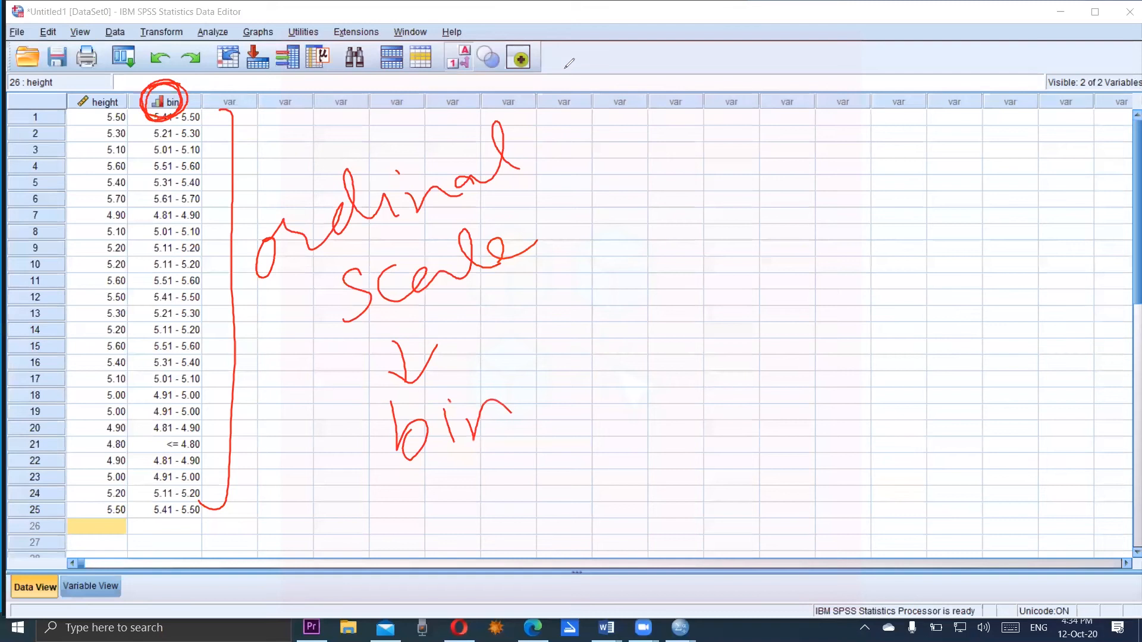
click(887, 68)
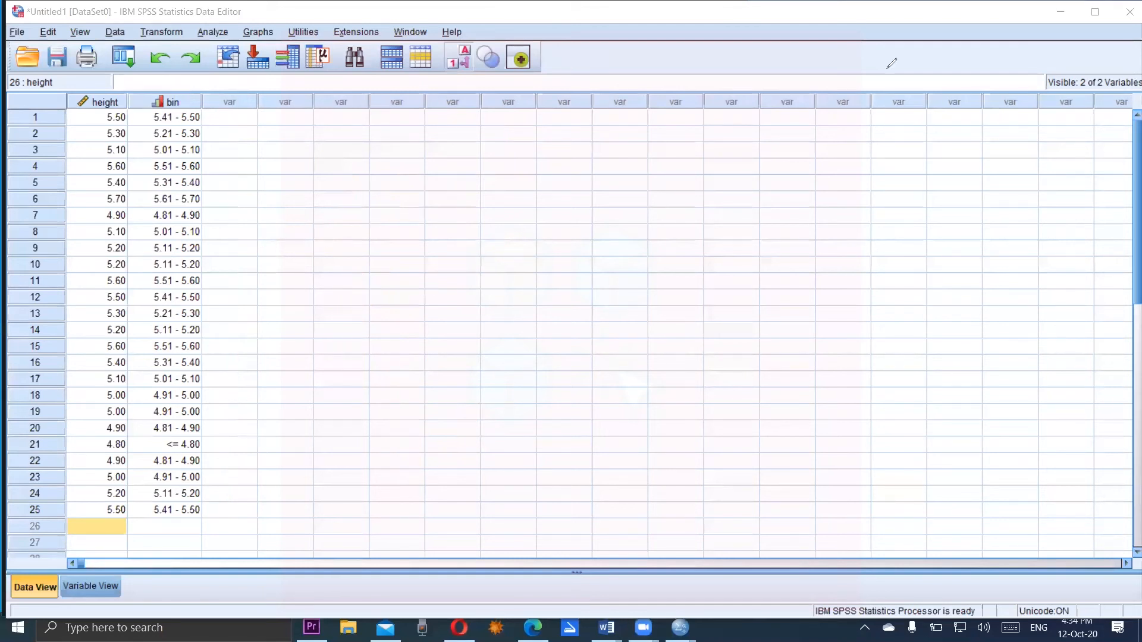
Handwrite the heading "Step III" in red above the empty data cells and underline it.
mouse_move(246, 118)
mouse_down()
mouse_move(230, 142)
mouse_move(272, 144)
mouse_up()
mouse_move(257, 127)
mouse_down()
mouse_move(323, 129)
mouse_move(327, 148)
mouse_up()
mouse_move(369, 114)
mouse_down()
mouse_move(370, 141)
mouse_move(385, 141)
mouse_up()
mouse_move(394, 123)
mouse_down()
mouse_move(402, 146)
mouse_move(416, 112)
mouse_up()
drag(377, 146, 415, 144)
drag(229, 158, 420, 175)
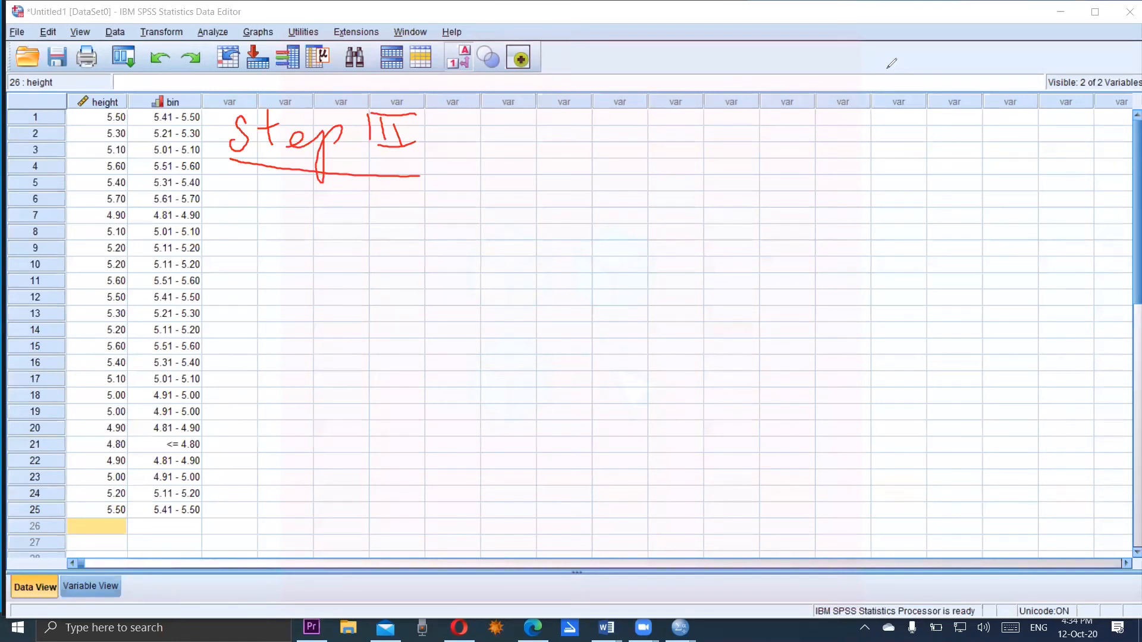
Handwrite "Freq Dist." in red on two lines beside the "Step III" heading.
mouse_move(543, 142)
mouse_down()
mouse_move(543, 189)
mouse_move(572, 133)
mouse_move(572, 147)
mouse_up()
click(573, 186)
drag(574, 186, 681, 156)
drag(562, 237, 567, 273)
mouse_move(551, 235)
mouse_down()
mouse_move(577, 237)
mouse_move(547, 290)
mouse_up()
drag(595, 238, 602, 258)
drag(603, 235, 619, 258)
drag(635, 212, 641, 241)
drag(636, 245, 654, 232)
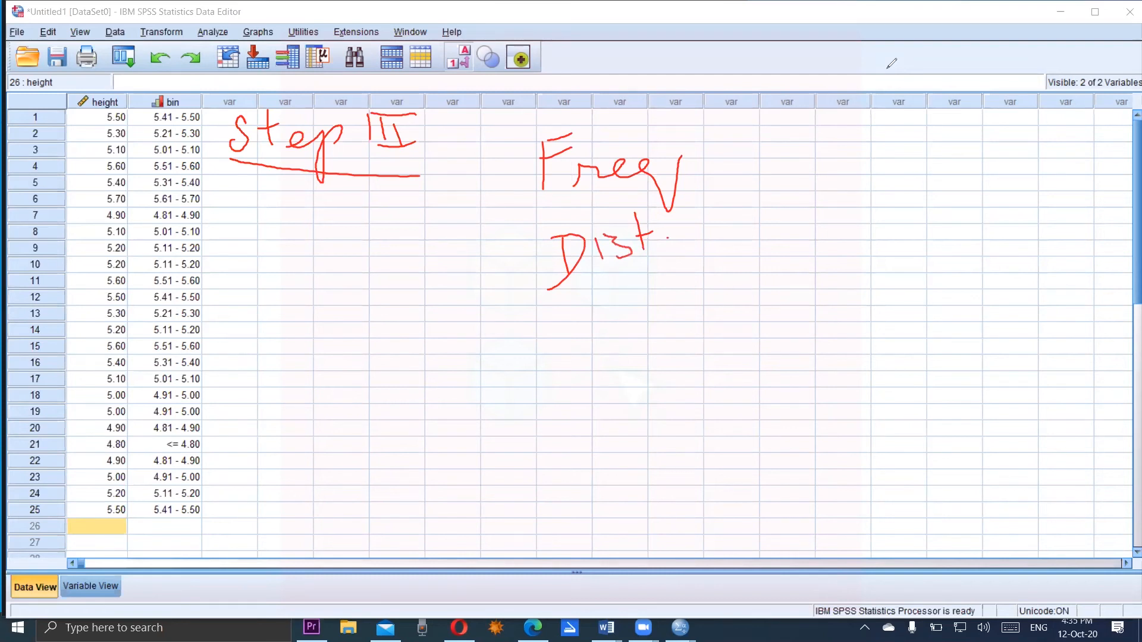
Handwrite "# of classes" below "Freq Dist." and add "< 5" marked with a cross.
click(543, 310)
drag(533, 321, 541, 360)
mouse_move(546, 335)
mouse_down()
mouse_move(612, 292)
mouse_move(621, 362)
mouse_up()
mouse_move(657, 308)
mouse_down()
mouse_move(683, 279)
mouse_move(714, 309)
mouse_move(733, 288)
mouse_move(738, 314)
mouse_up()
mouse_move(751, 274)
mouse_down()
mouse_move(757, 310)
mouse_move(814, 269)
mouse_move(816, 298)
mouse_up()
mouse_move(592, 389)
mouse_down()
mouse_move(569, 427)
mouse_move(627, 428)
mouse_up()
drag(631, 389, 649, 417)
drag(657, 367, 631, 389)
drag(461, 434, 523, 459)
drag(497, 409, 479, 481)
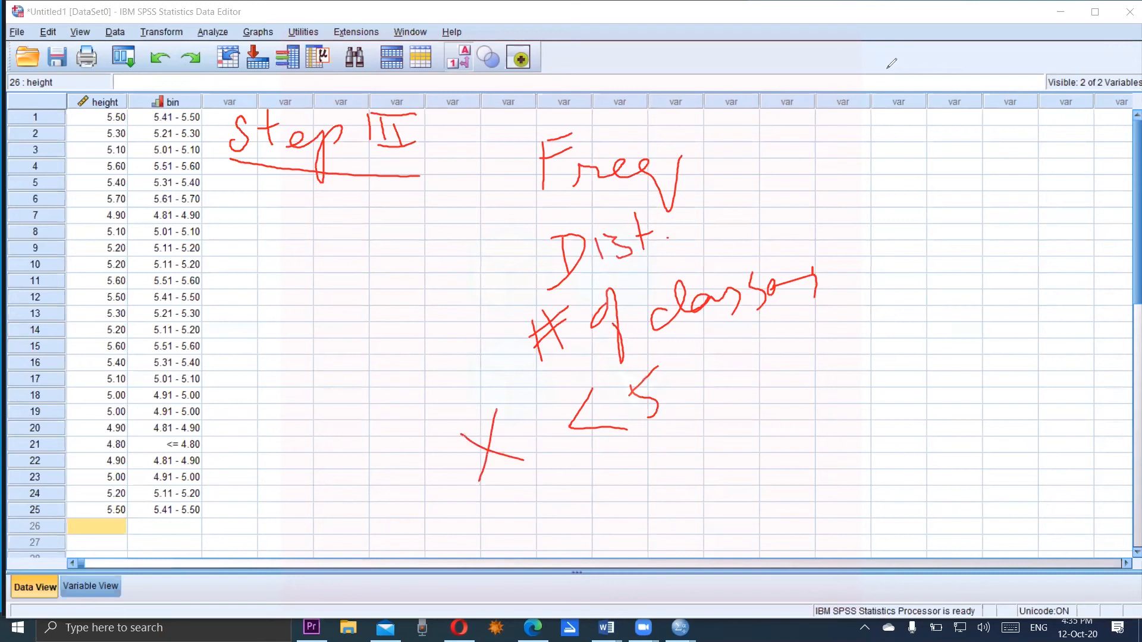
Handwrite "> 15" below the "< 5" note and mark it with a cross.
drag(576, 470, 592, 511)
drag(641, 450, 653, 479)
drag(688, 418, 672, 470)
drag(496, 517, 569, 519)
drag(533, 491, 523, 544)
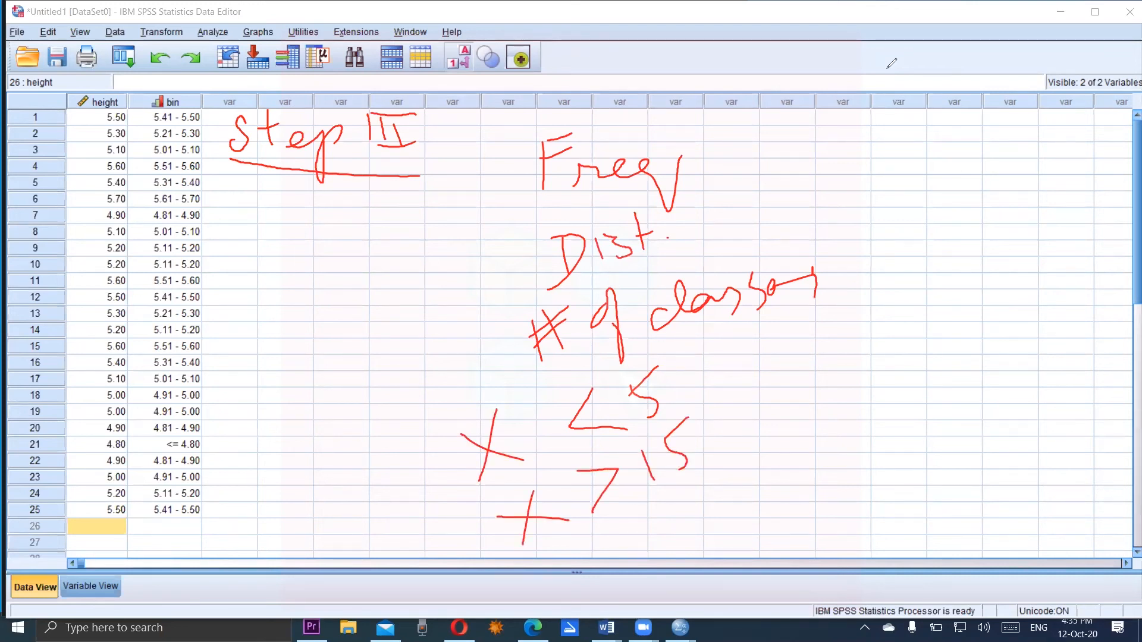
Handwrite 6 and 14 as class counts, draw a line from the 6 towards the 14, and write 10 below it.
mouse_move(711, 334)
mouse_down()
mouse_move(703, 364)
mouse_move(774, 339)
mouse_move(775, 322)
mouse_move(775, 350)
mouse_up()
drag(777, 306, 776, 331)
drag(1052, 206, 1059, 249)
mouse_move(1074, 189)
mouse_down()
mouse_move(1069, 221)
mouse_move(1094, 221)
mouse_move(1098, 243)
mouse_up()
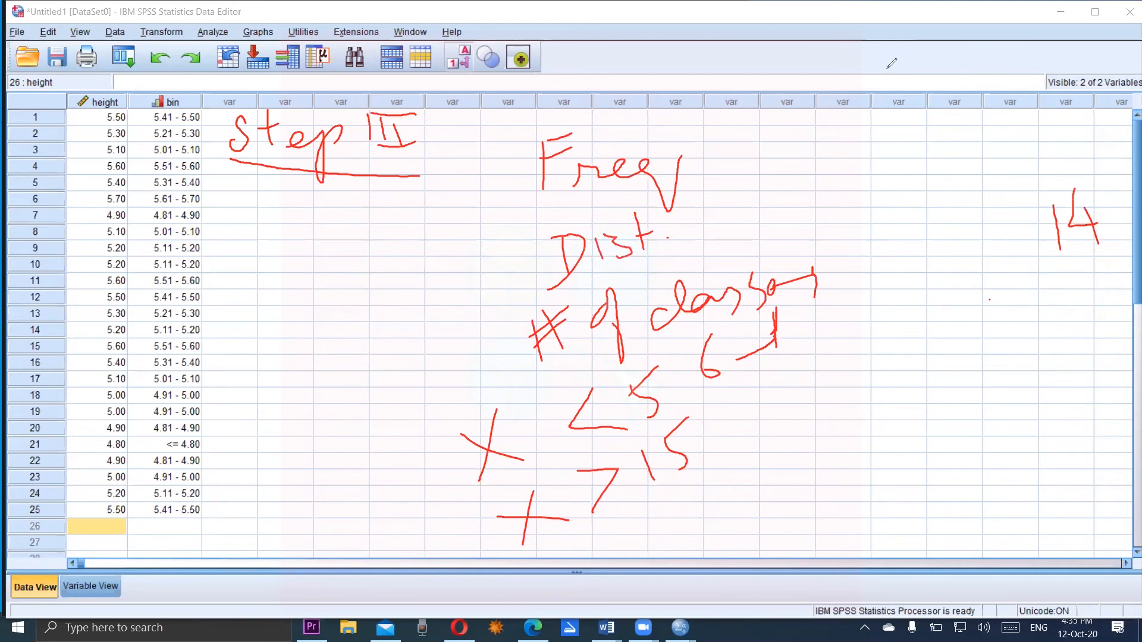
drag(720, 361, 955, 261)
click(1026, 244)
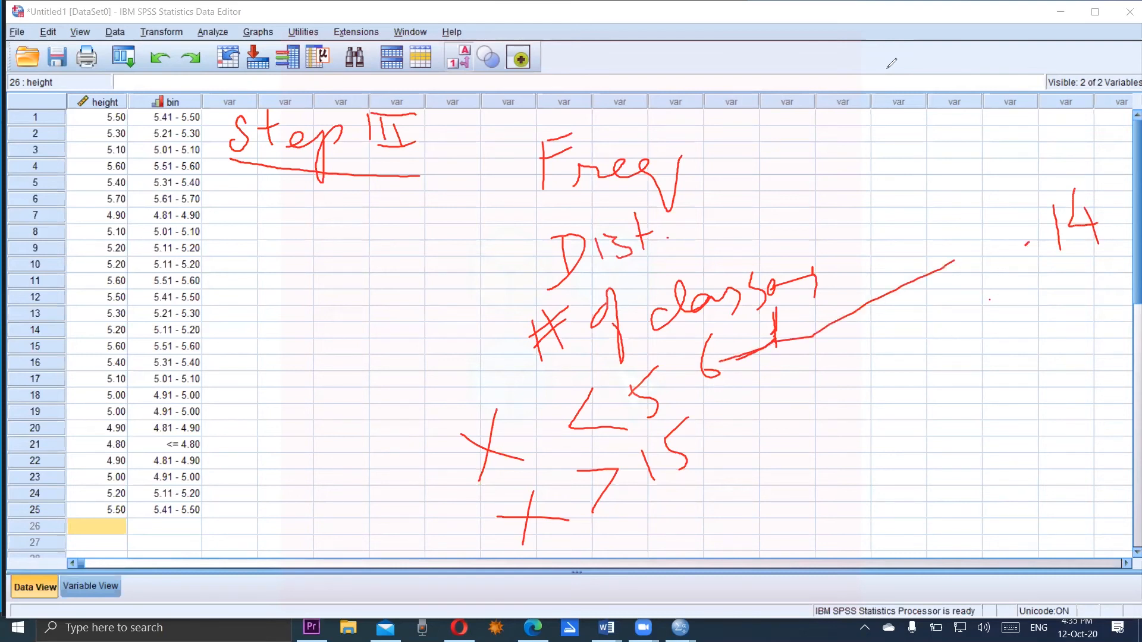
mouse_move(884, 331)
mouse_down()
mouse_move(900, 373)
mouse_move(914, 340)
mouse_up()
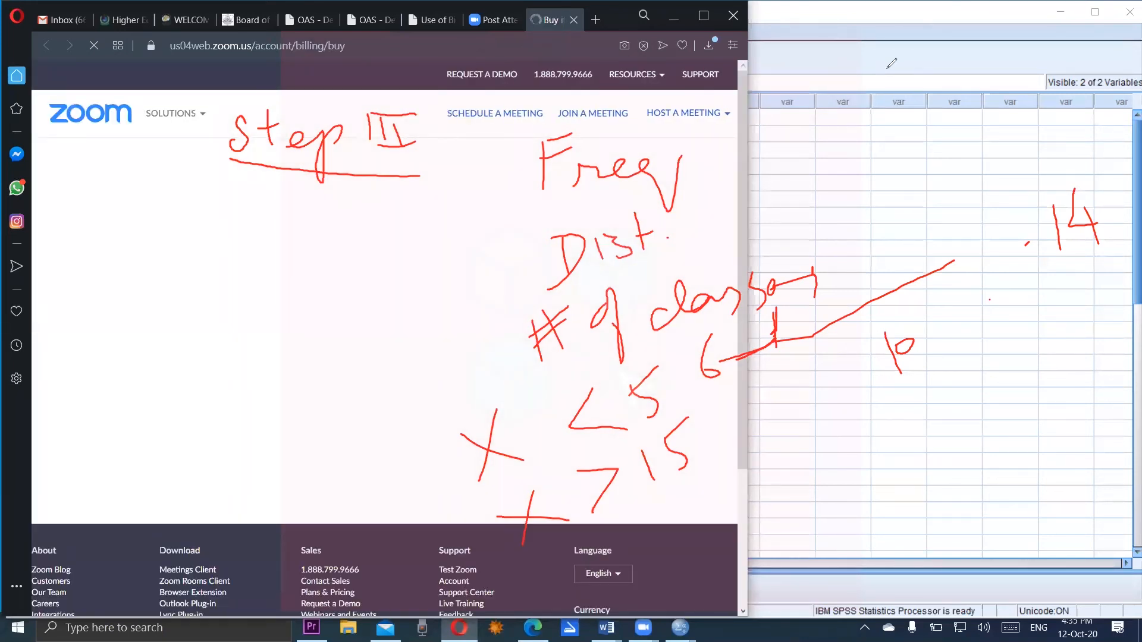
Put away the Zoom billing page and clear all the handwritten annotations from the data sheet.
drag(419, 206, 376, 312)
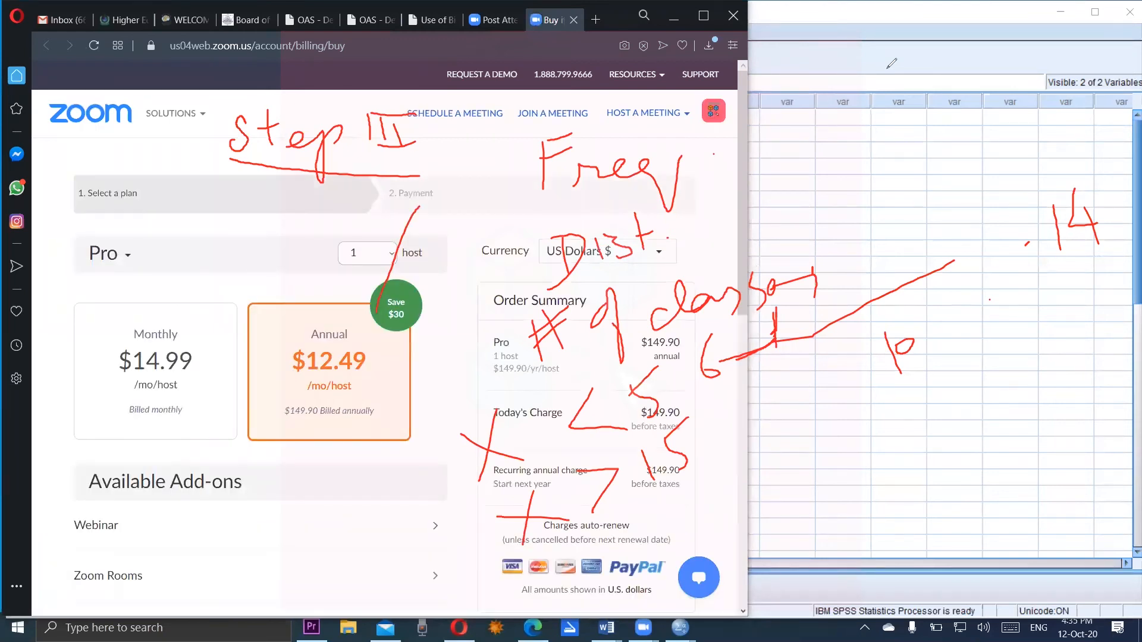
drag(434, 50, 472, 106)
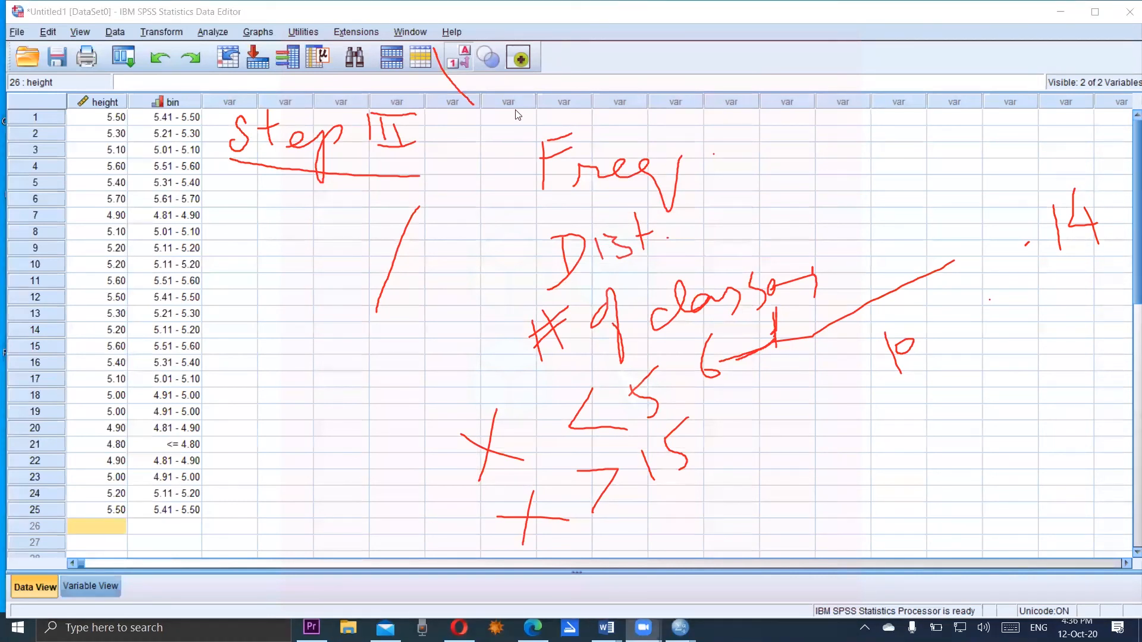
click(966, 123)
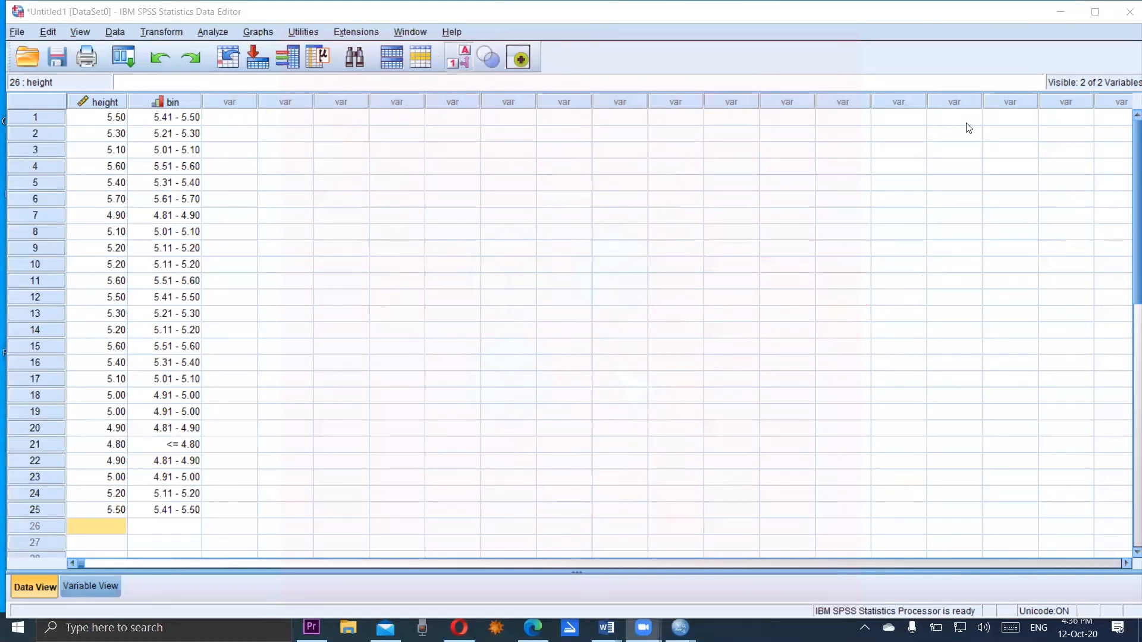
click(212, 33)
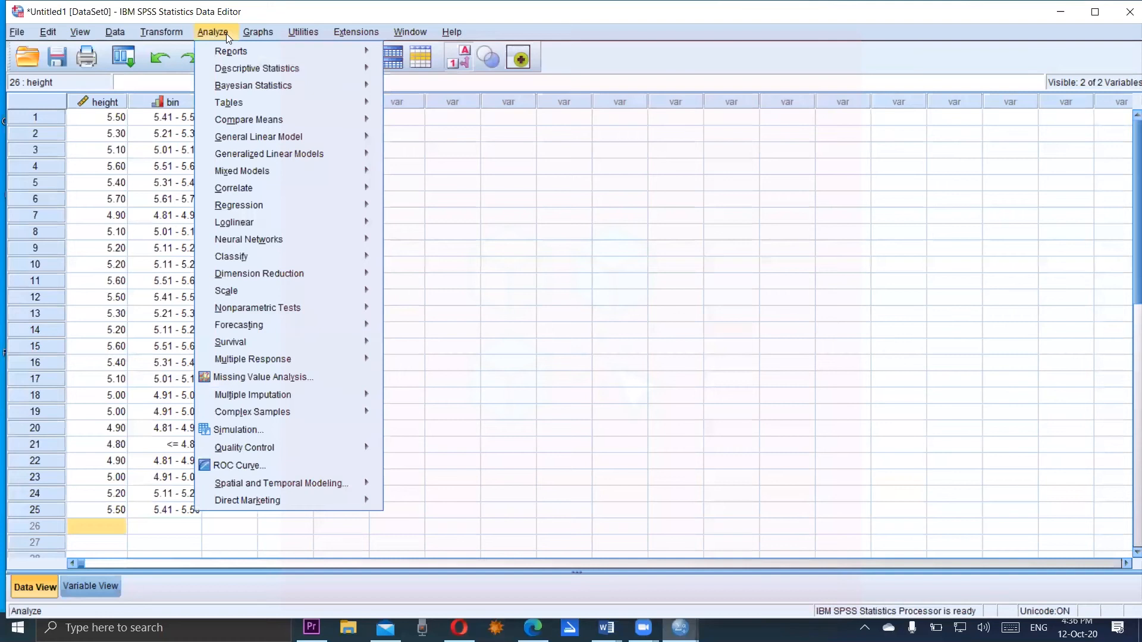
click(213, 31)
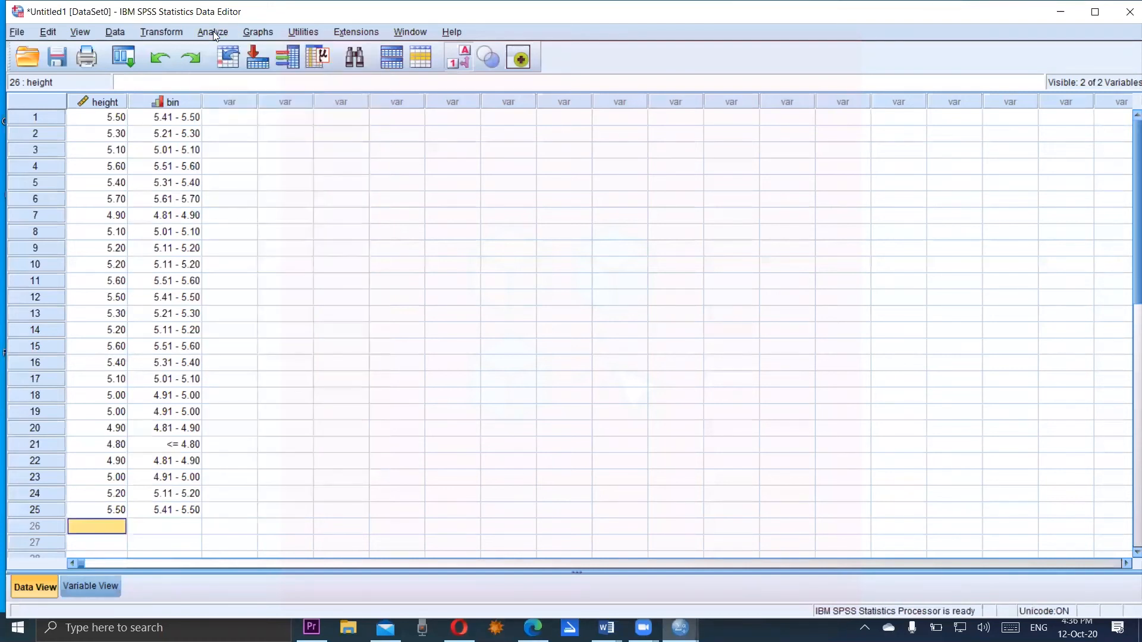
click(213, 31)
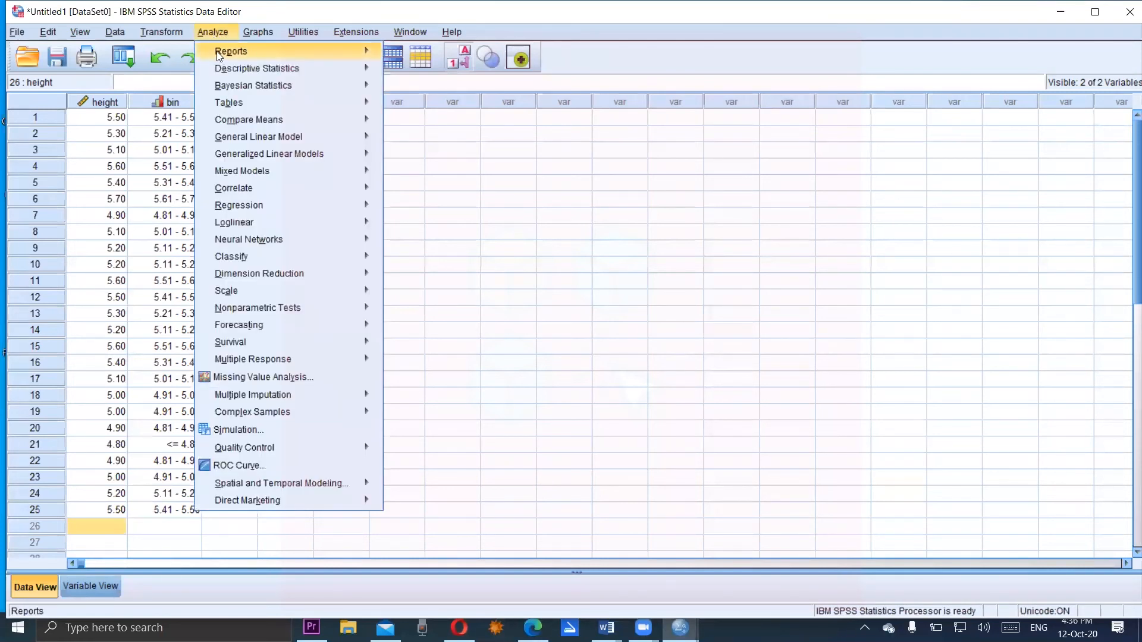
mouse_move(229, 67)
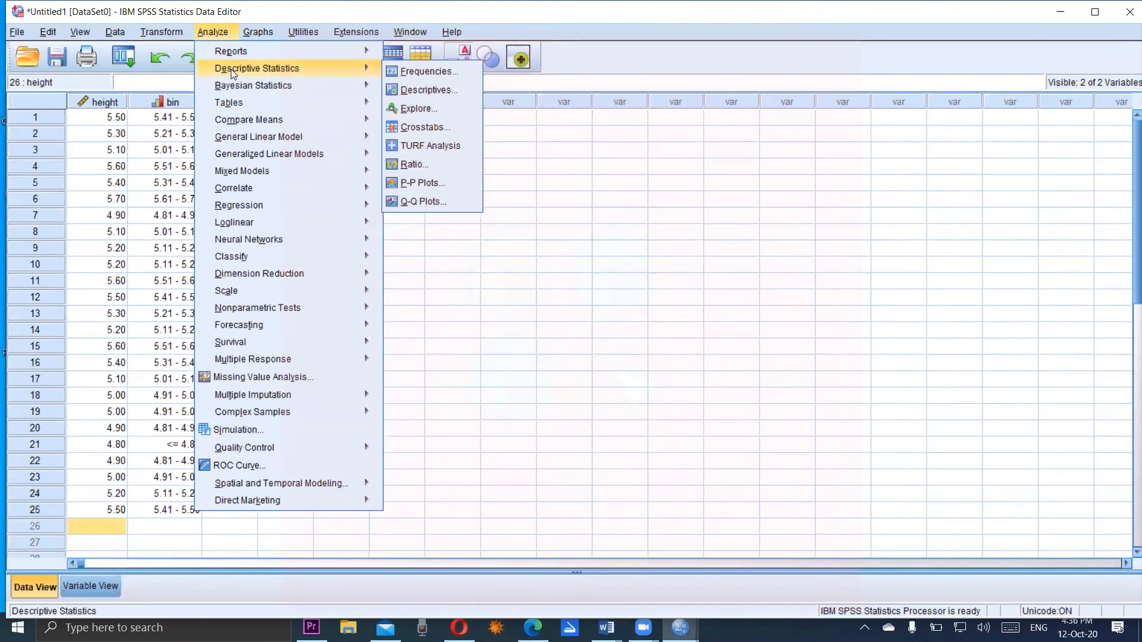
key(alt+Tab)
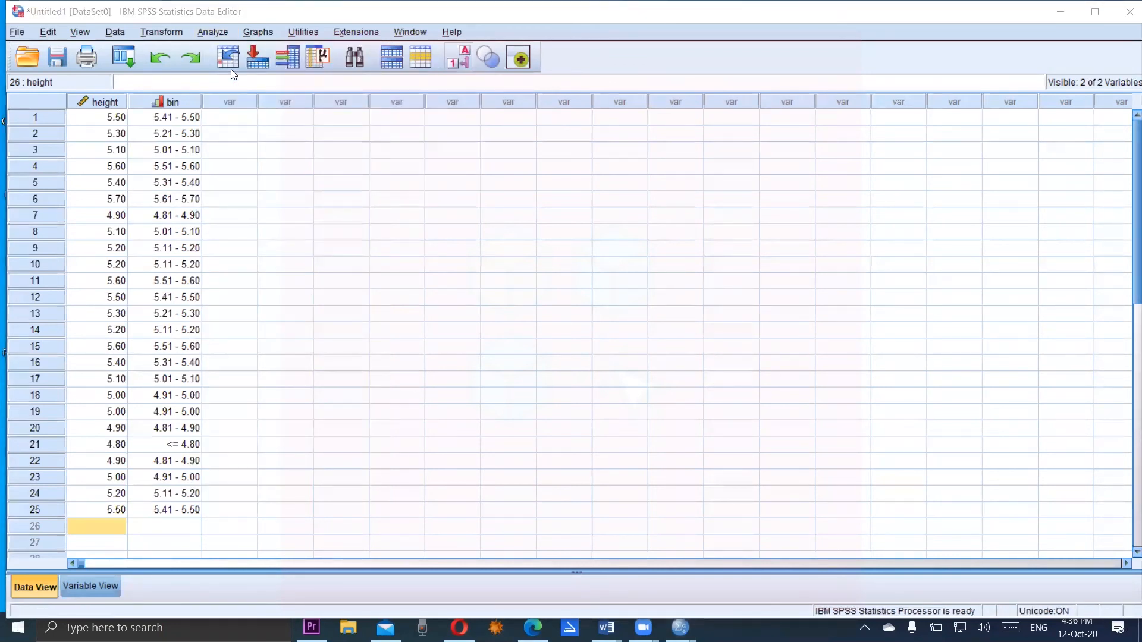
click(453, 76)
key(alt+Tab)
click(209, 33)
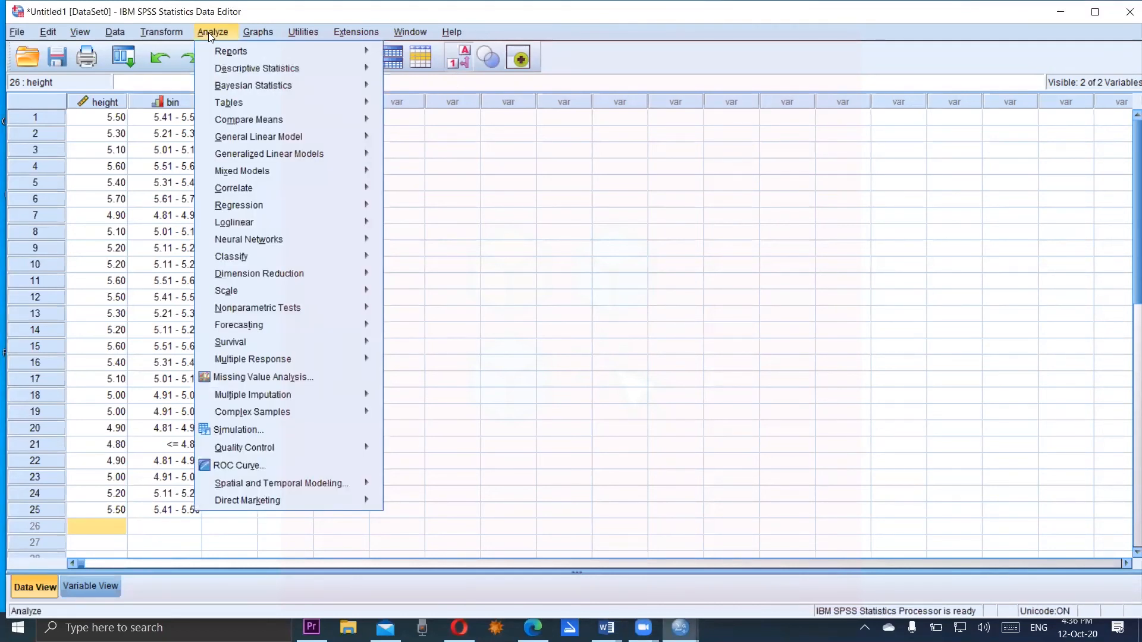
mouse_move(274, 73)
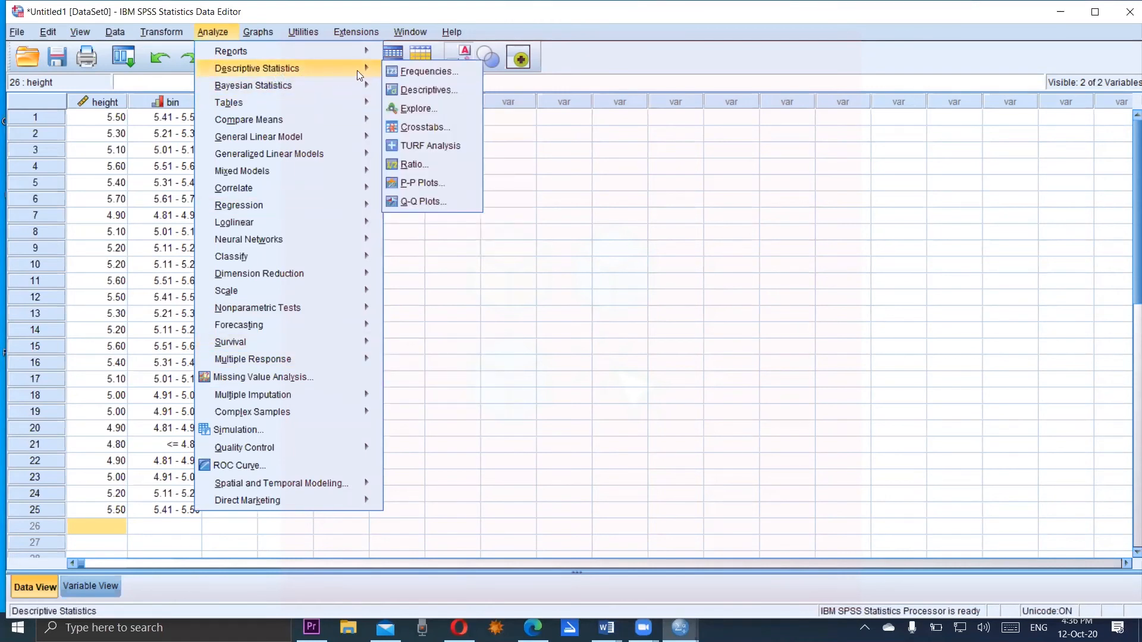
click(410, 70)
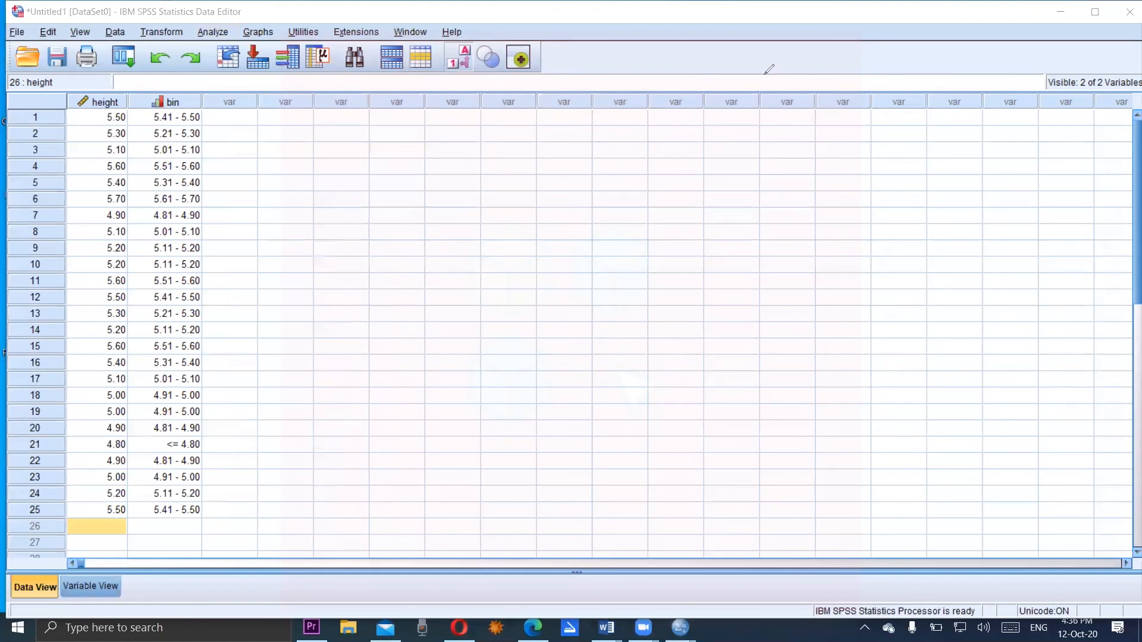
Handwrite the heading "Step III" on the empty area of the data sheet beside the bin column.
mouse_move(307, 123)
mouse_down()
mouse_move(276, 158)
mouse_move(272, 142)
mouse_up()
mouse_move(310, 116)
mouse_down()
mouse_move(313, 156)
mouse_move(336, 129)
mouse_up()
mouse_move(324, 158)
mouse_down()
mouse_move(345, 138)
mouse_move(368, 174)
mouse_move(360, 157)
mouse_up()
mouse_move(400, 121)
mouse_down()
mouse_move(402, 154)
mouse_move(417, 155)
mouse_up()
drag(430, 119, 431, 152)
drag(389, 119, 440, 113)
Underline the III, handwrite "Analyze" beside the "Step III" heading and draw a downward arrow below it.
mouse_move(403, 161)
mouse_down()
mouse_move(454, 158)
mouse_move(515, 114)
mouse_up()
mouse_move(515, 114)
mouse_down()
mouse_move(539, 155)
mouse_move(544, 135)
mouse_up()
mouse_move(553, 155)
mouse_down()
mouse_move(588, 137)
mouse_move(601, 155)
mouse_up()
drag(598, 152, 629, 149)
mouse_move(647, 126)
mouse_down()
mouse_move(630, 158)
mouse_move(679, 126)
mouse_up()
mouse_move(679, 126)
mouse_down()
mouse_move(661, 151)
mouse_move(700, 145)
mouse_up()
mouse_move(699, 145)
mouse_down()
mouse_move(711, 132)
mouse_move(736, 142)
mouse_up()
drag(589, 163, 591, 210)
drag(592, 210, 613, 185)
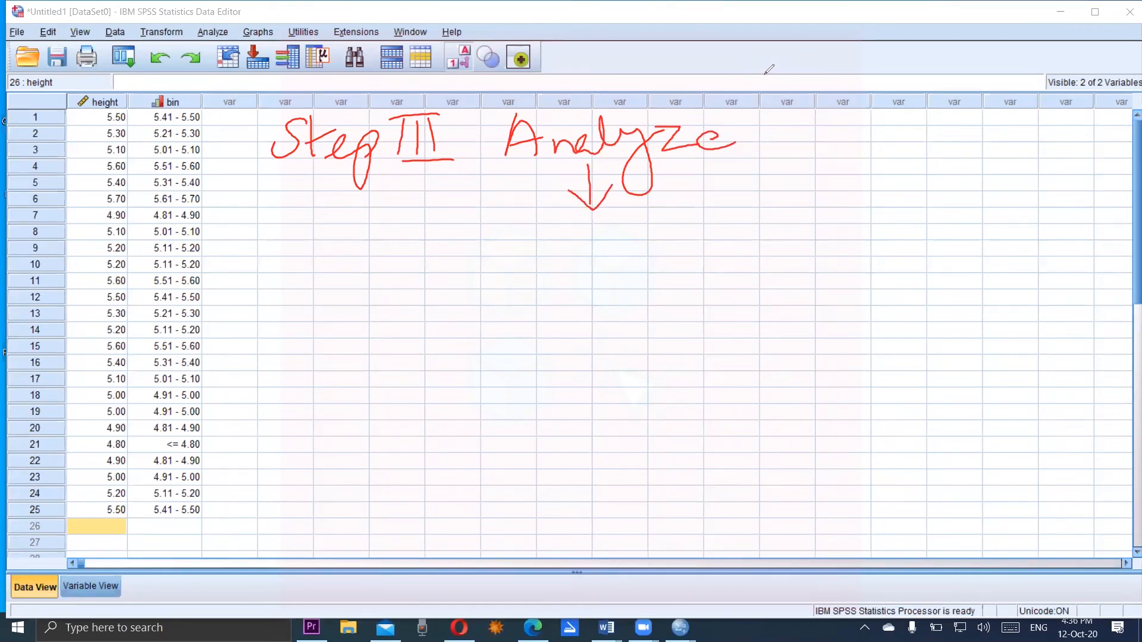
Handwrite "Descriptive Stats" below the arrow under "Analyze".
drag(518, 221, 516, 261)
mouse_move(506, 220)
mouse_down()
mouse_move(519, 259)
mouse_move(570, 235)
mouse_up()
mouse_move(574, 226)
mouse_down()
mouse_move(571, 255)
mouse_move(618, 236)
mouse_up()
mouse_move(616, 238)
mouse_down()
mouse_move(619, 224)
mouse_move(647, 237)
mouse_up()
mouse_move(660, 223)
mouse_down()
mouse_move(663, 255)
mouse_move(665, 241)
mouse_move(691, 235)
mouse_up()
drag(688, 226, 729, 241)
mouse_move(729, 241)
mouse_down()
mouse_move(762, 226)
mouse_move(814, 238)
mouse_up()
mouse_move(811, 194)
mouse_down()
mouse_move(827, 237)
mouse_move(842, 214)
mouse_up()
drag(852, 222, 874, 233)
mouse_move(870, 183)
mouse_down()
mouse_move(874, 233)
mouse_move(900, 205)
mouse_up()
drag(895, 205, 915, 237)
click(933, 221)
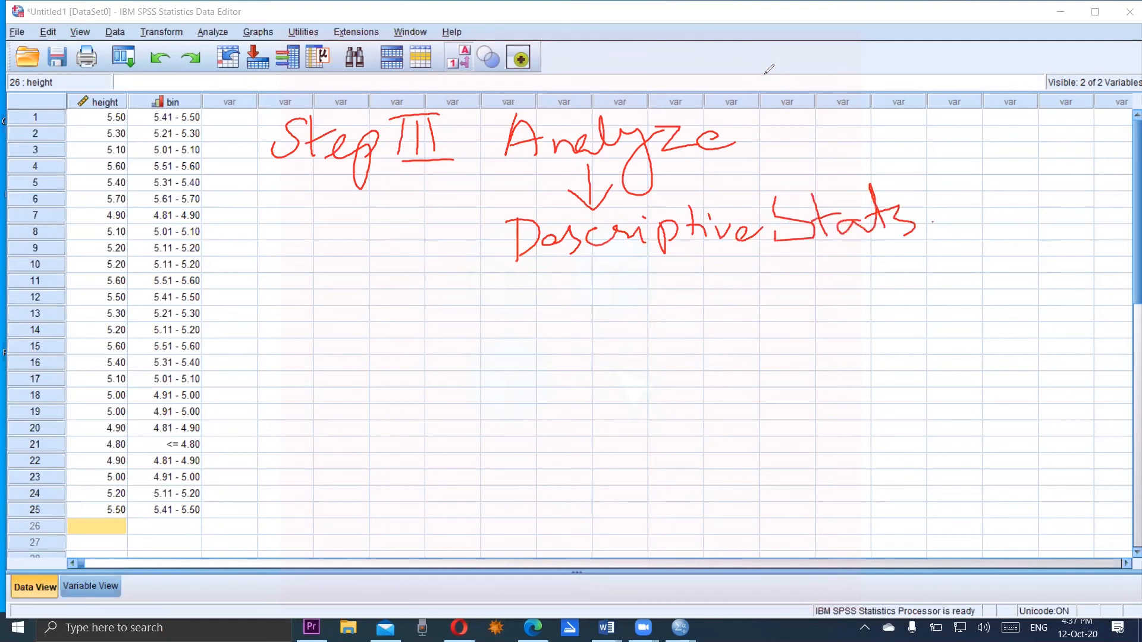
drag(755, 210, 775, 201)
Draw a downward arrow under "Descriptive Stats", handwrite "Frequencies" below it, and add another downward arrow.
mouse_move(609, 256)
mouse_down()
mouse_move(612, 306)
mouse_move(627, 282)
mouse_up()
mouse_move(537, 317)
mouse_down()
mouse_move(538, 356)
mouse_move(561, 310)
mouse_move(563, 331)
mouse_up()
mouse_move(574, 330)
mouse_down()
mouse_move(577, 348)
mouse_move(648, 338)
mouse_move(654, 372)
mouse_move(701, 330)
mouse_move(872, 315)
mouse_up()
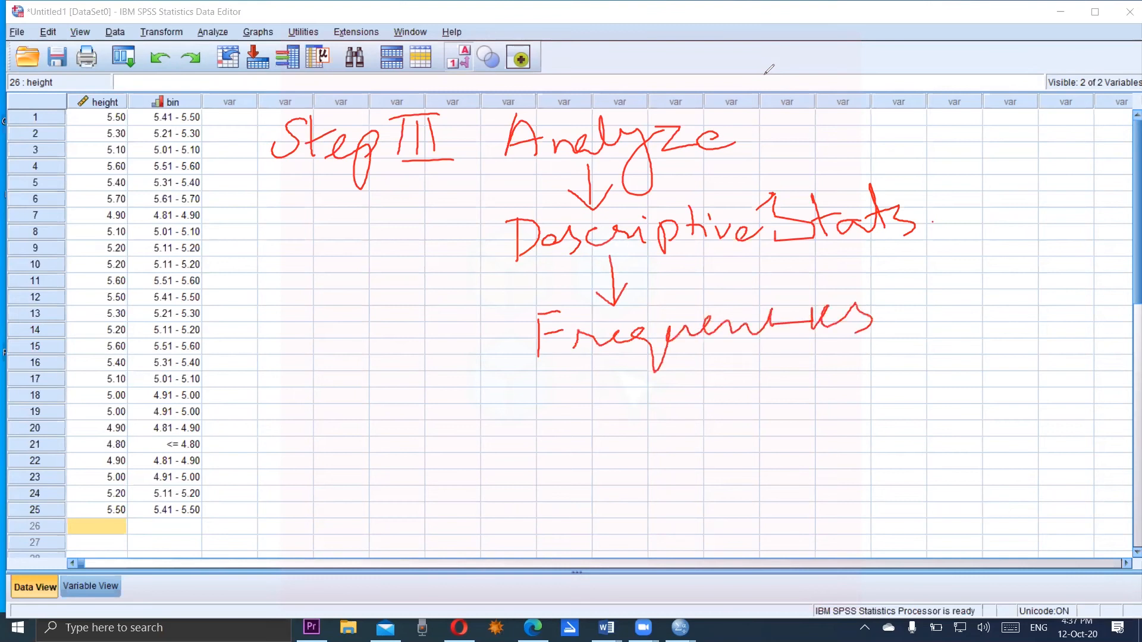
drag(768, 307, 766, 316)
mouse_move(581, 373)
mouse_down()
mouse_move(581, 404)
mouse_move(611, 382)
mouse_up()
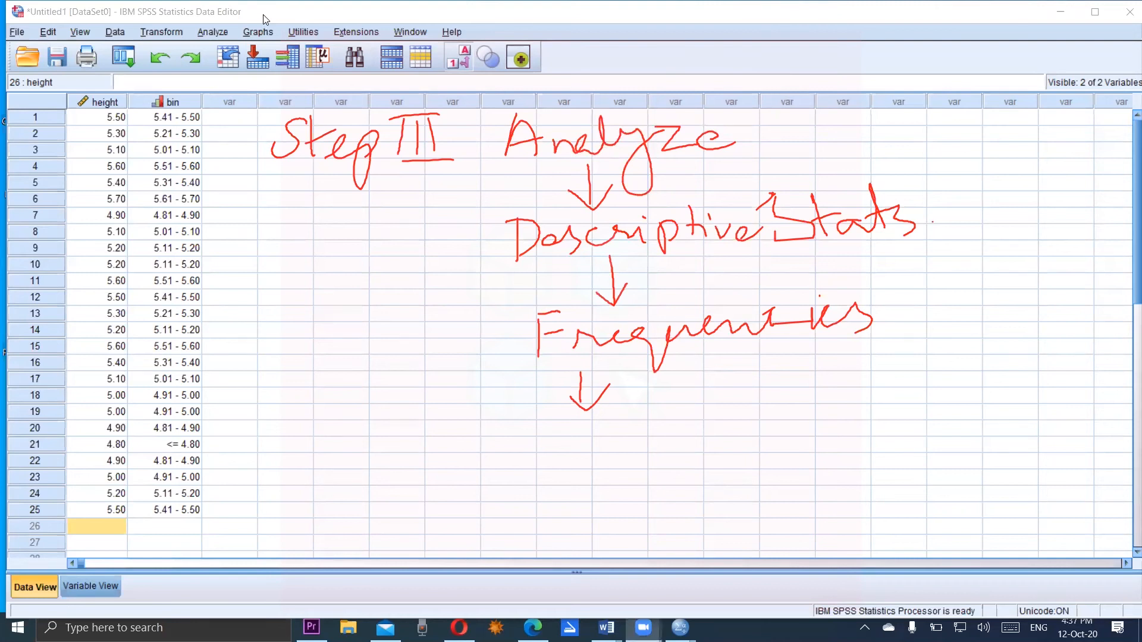
Open the Frequencies analysis and move its dialog clear of the handwritten notes.
click(206, 32)
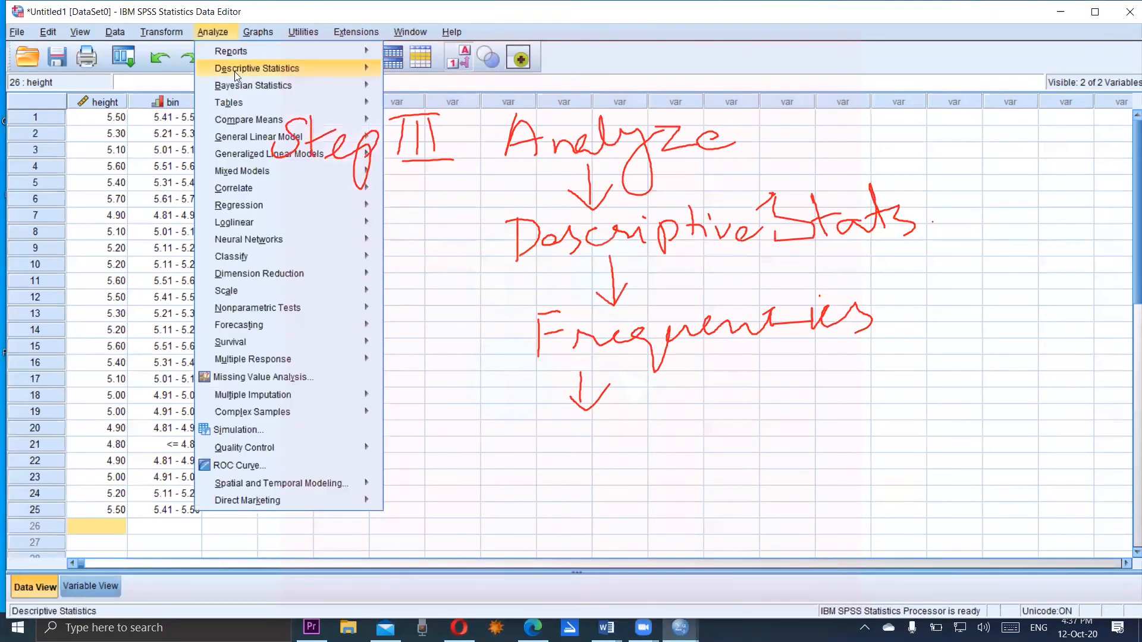
mouse_move(235, 71)
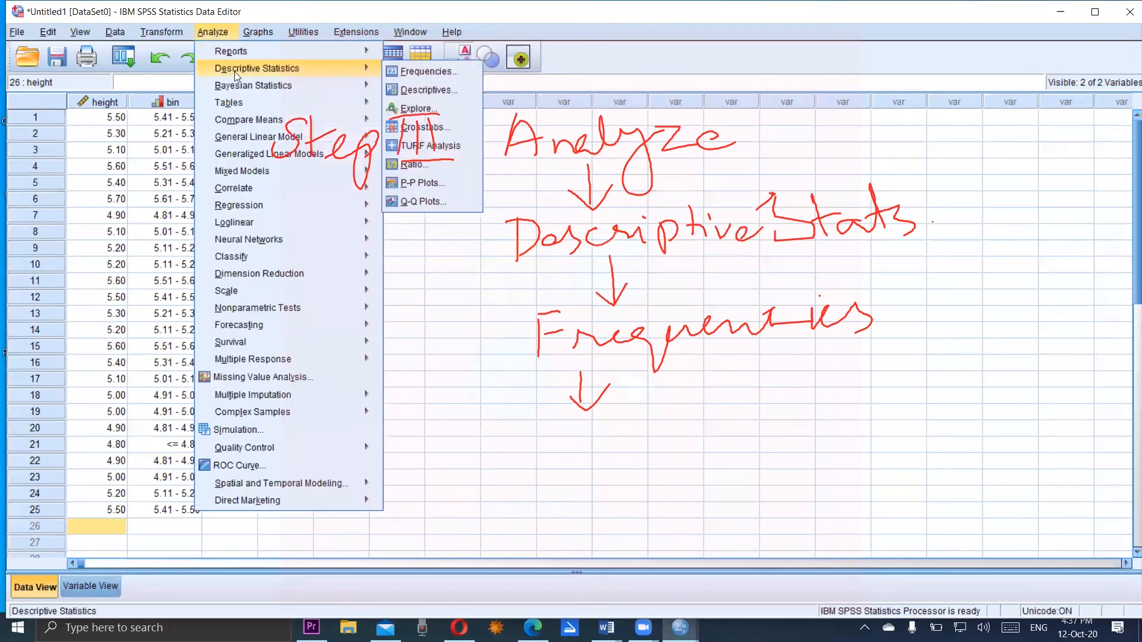
click(414, 72)
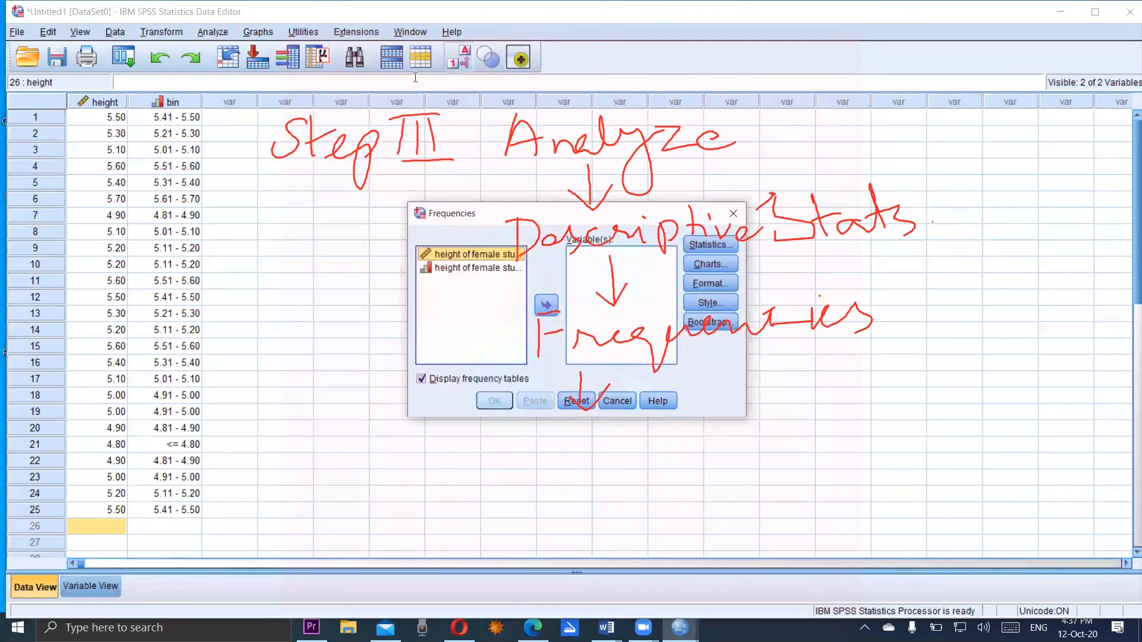
right_click(412, 222)
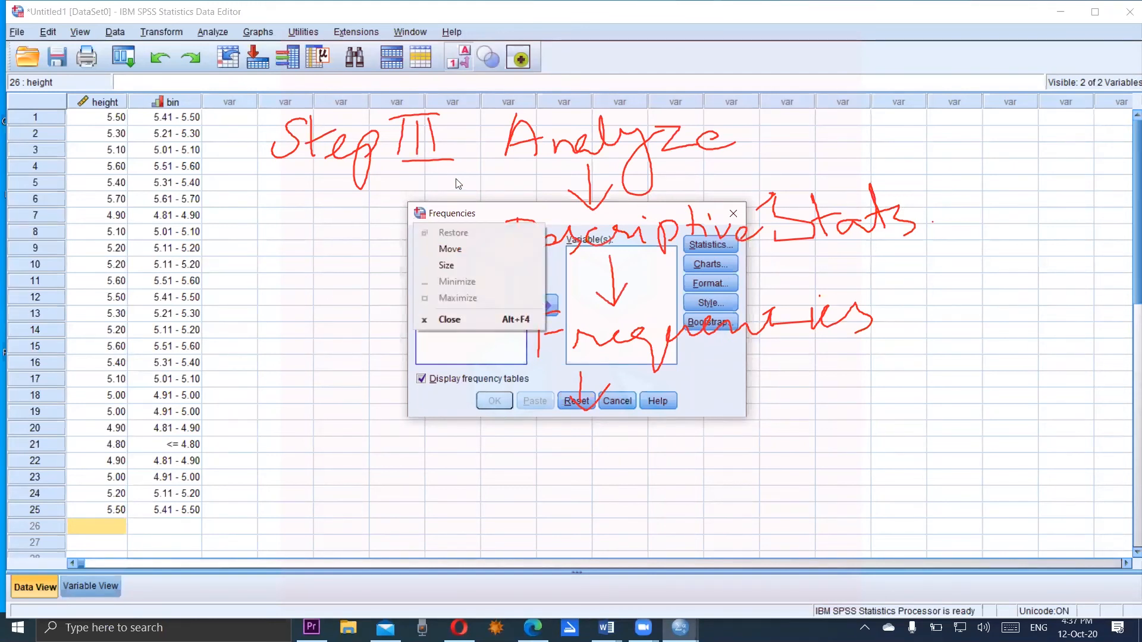
click(472, 212)
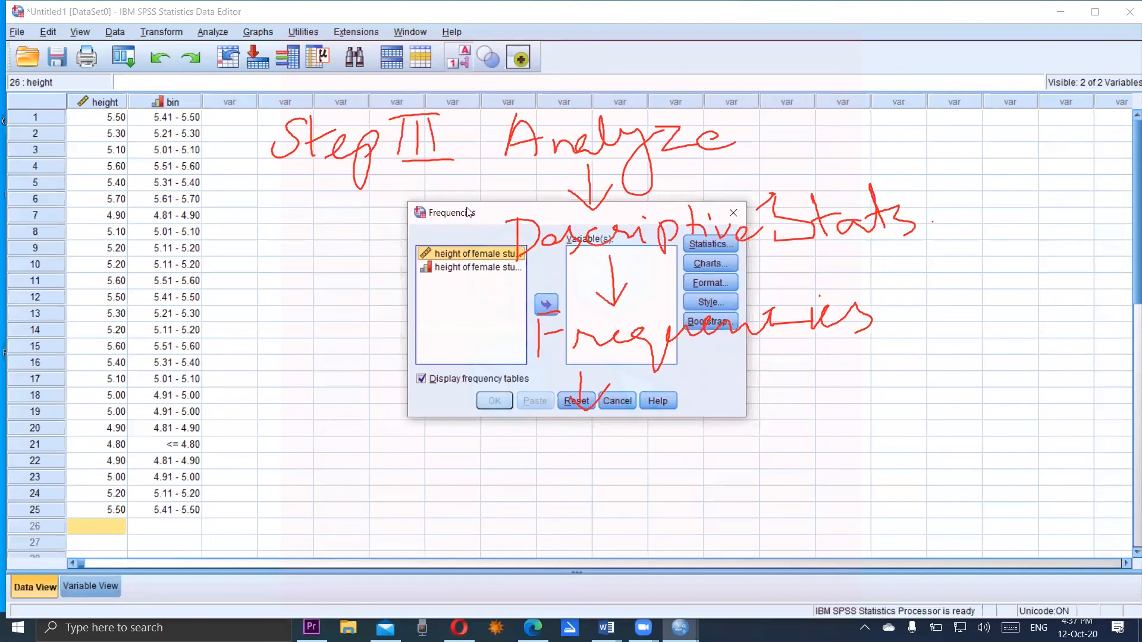
drag(469, 212, 125, 219)
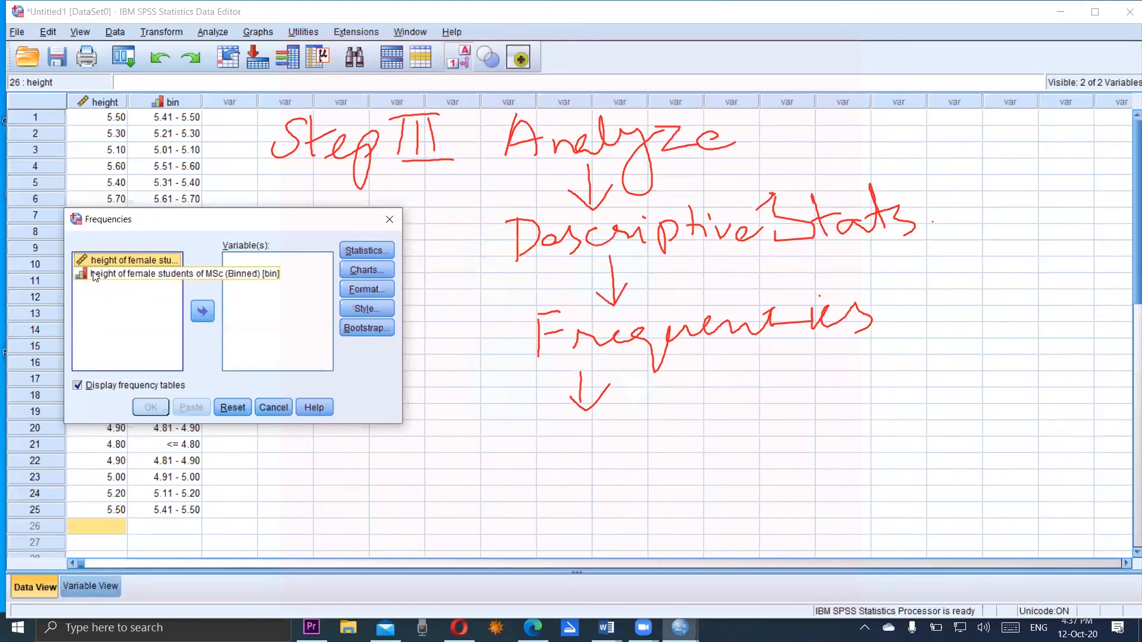
Run Frequencies on the binned height of female MSc students variable with frequency tables displayed.
click(137, 274)
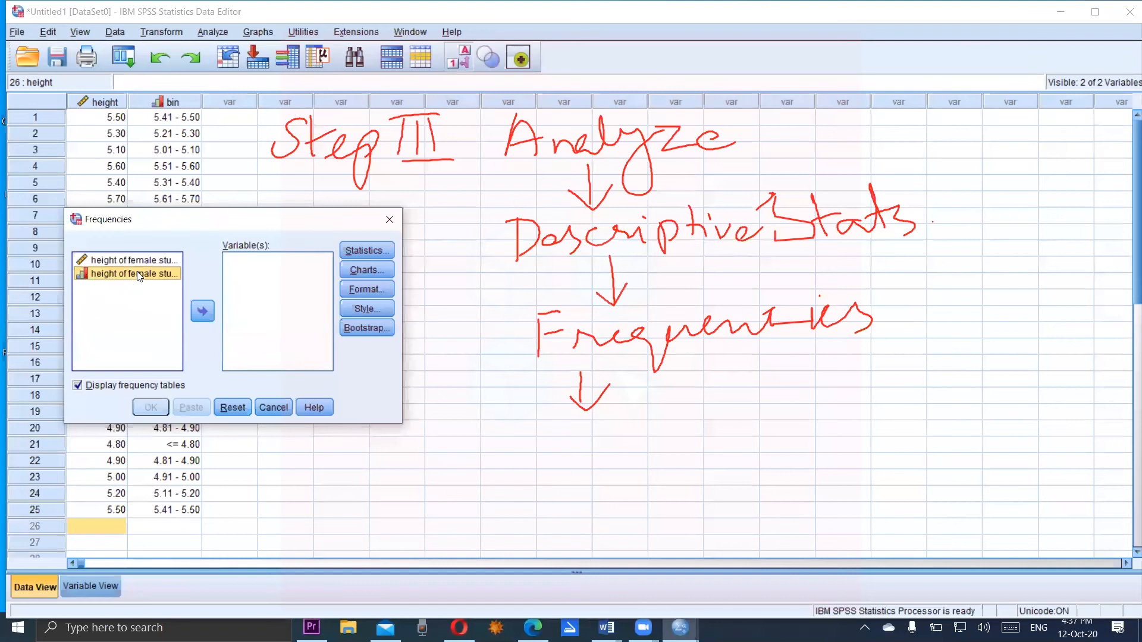
double_click(137, 275)
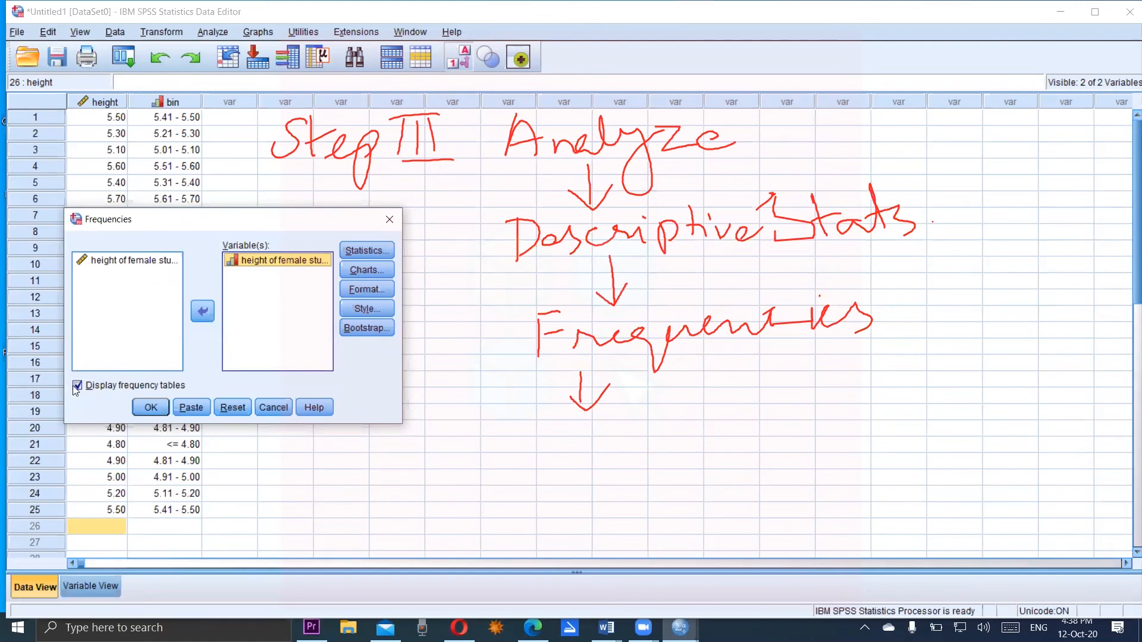
click(152, 408)
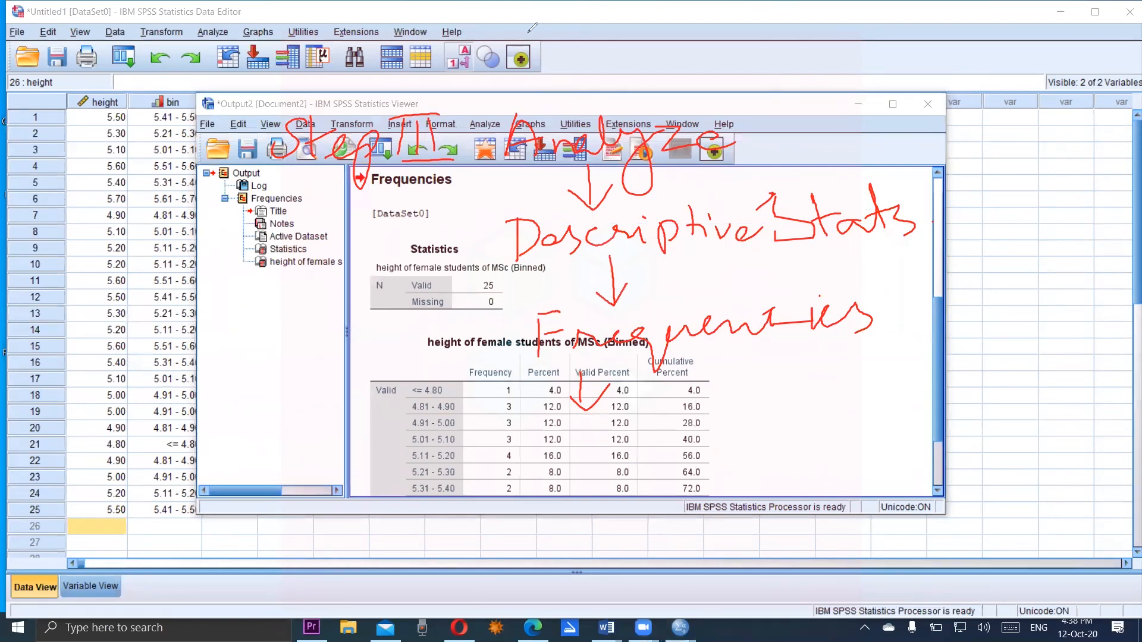
Move the output window clear of the notes and handwrite "select bin" below the arrow under "Frequencies".
drag(763, 95, 773, 113)
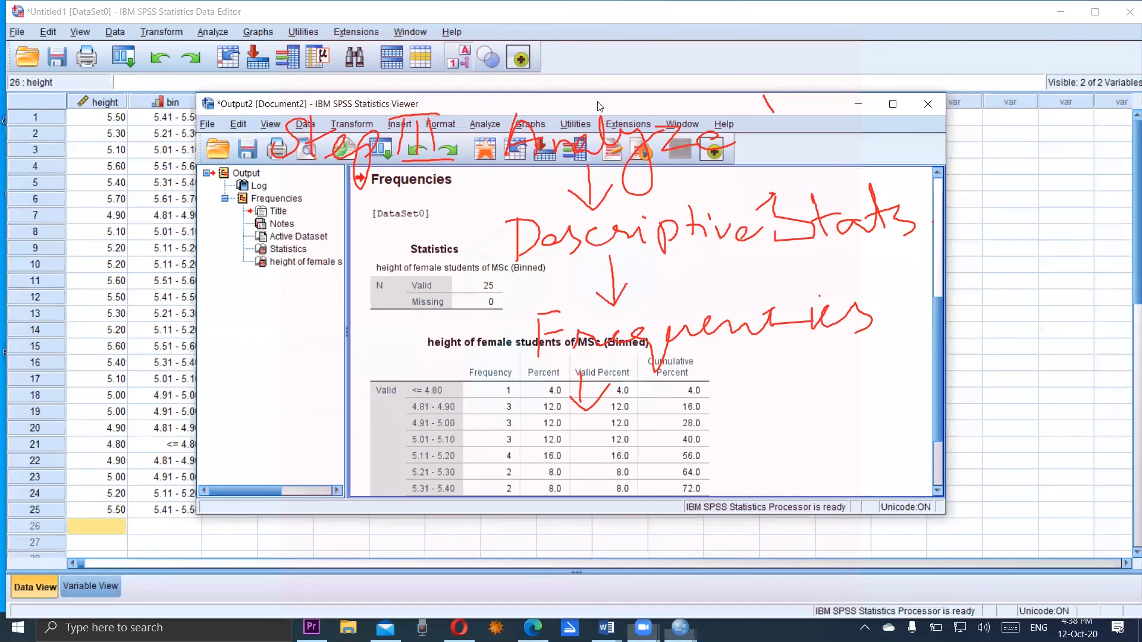
drag(600, 107, 888, 574)
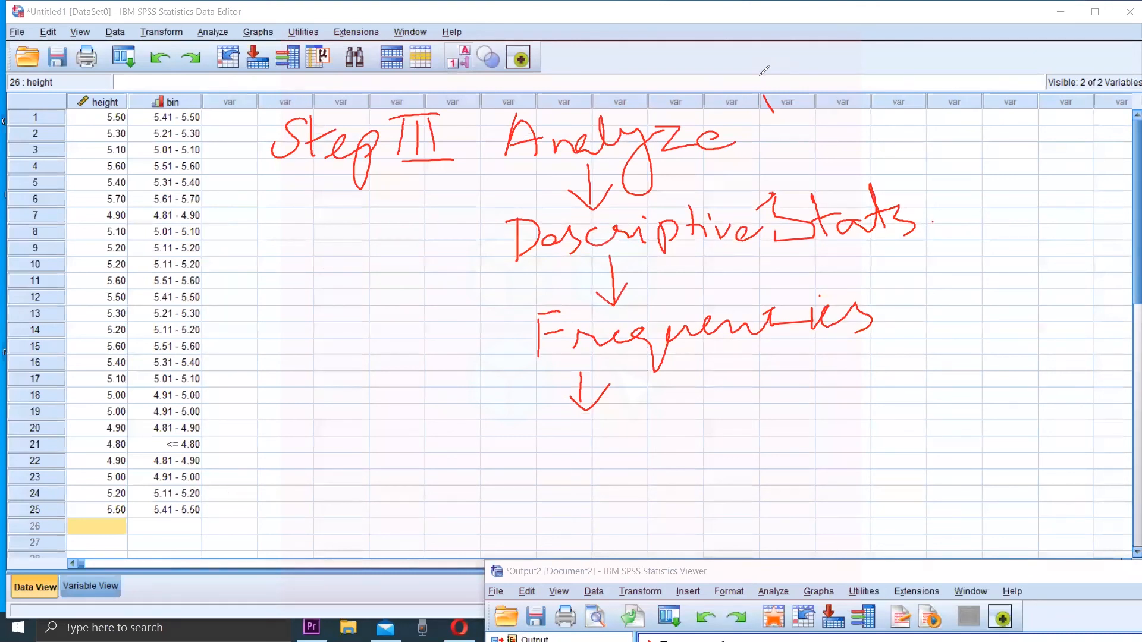
mouse_move(537, 424)
mouse_down()
mouse_move(537, 451)
mouse_move(558, 440)
mouse_move(504, 458)
mouse_up()
drag(561, 429, 577, 434)
mouse_move(597, 418)
mouse_down()
mouse_move(588, 422)
mouse_move(631, 427)
mouse_move(641, 397)
mouse_move(672, 401)
mouse_move(690, 421)
mouse_move(675, 427)
mouse_up()
mouse_move(708, 406)
mouse_down()
mouse_move(705, 423)
mouse_move(735, 419)
mouse_up()
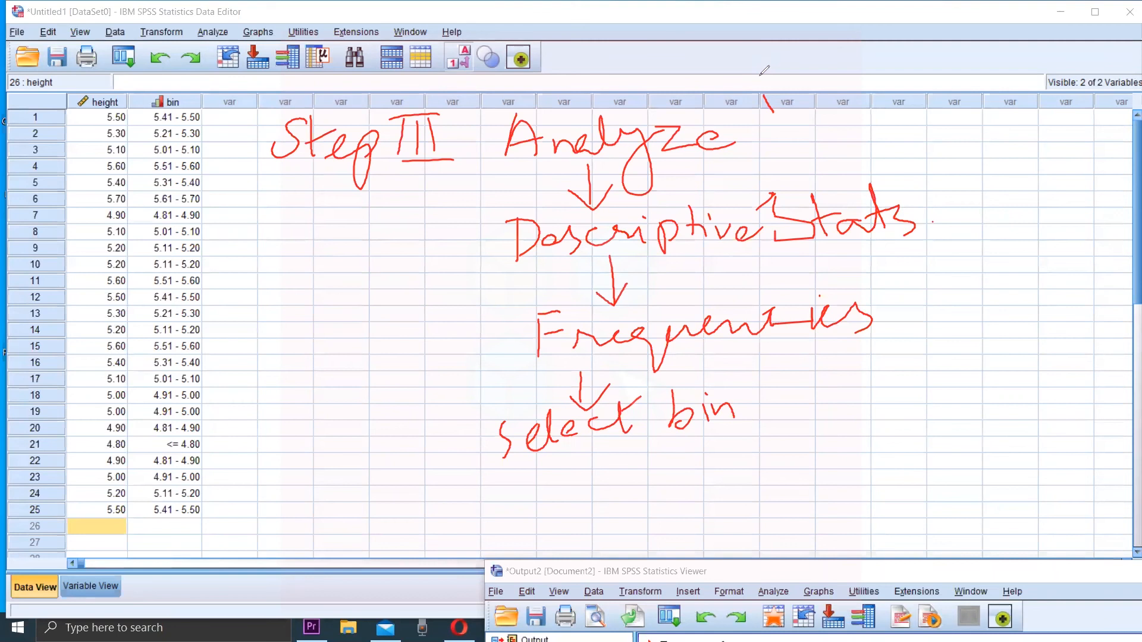
Draw a downward arrow under "select bin" and sketch a ticked checkbox below it.
mouse_move(612, 439)
mouse_down()
mouse_move(612, 464)
mouse_move(623, 453)
mouse_up()
mouse_move(528, 484)
mouse_down()
mouse_move(531, 519)
mouse_move(566, 475)
mouse_up()
mouse_move(565, 476)
mouse_down()
mouse_move(566, 511)
mouse_move(529, 518)
mouse_up()
drag(478, 439, 517, 465)
mouse_move(539, 494)
mouse_down()
mouse_move(563, 487)
mouse_move(594, 501)
mouse_up()
Handwrite "Display freq table" beside the sketched checkbox.
mouse_move(587, 478)
mouse_down()
mouse_move(606, 484)
mouse_move(587, 505)
mouse_up()
mouse_move(610, 484)
mouse_down()
mouse_move(641, 507)
mouse_move(648, 488)
mouse_up()
mouse_move(656, 455)
mouse_down()
mouse_move(658, 490)
mouse_move(699, 474)
mouse_move(703, 497)
mouse_up()
mouse_move(748, 456)
mouse_down()
mouse_move(737, 472)
mouse_move(743, 496)
mouse_up()
mouse_move(729, 478)
mouse_down()
mouse_move(750, 459)
mouse_move(773, 464)
mouse_up()
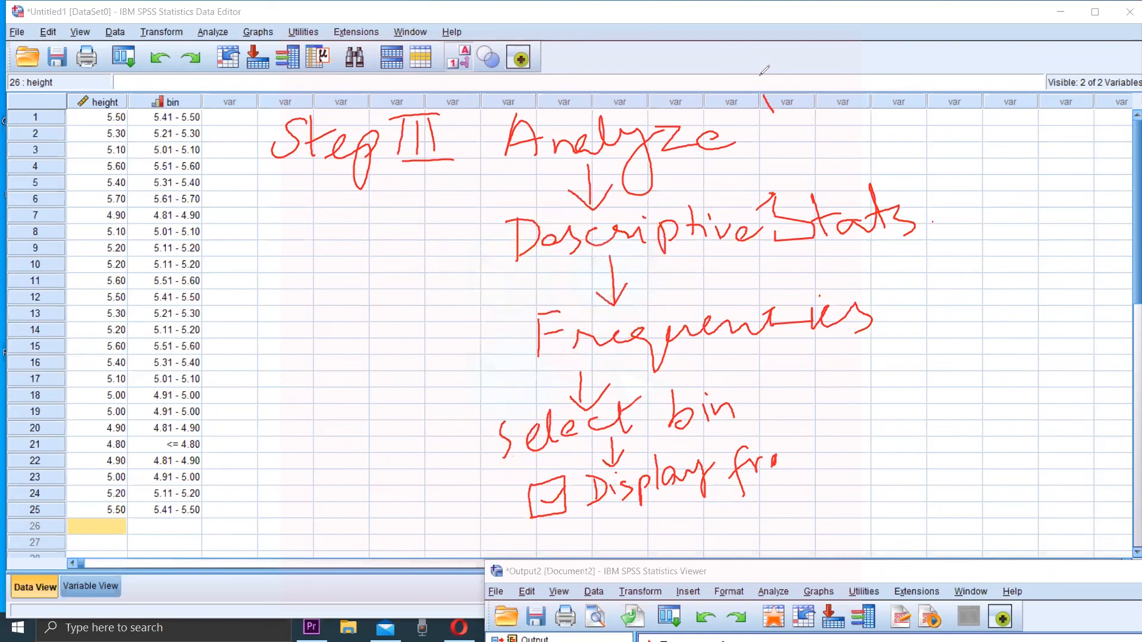
drag(838, 427, 835, 462)
drag(826, 442, 847, 437)
mouse_move(782, 467)
mouse_down()
mouse_move(787, 447)
mouse_move(797, 473)
mouse_up()
mouse_move(861, 428)
mouse_down()
mouse_move(859, 449)
mouse_move(867, 433)
mouse_move(862, 447)
mouse_move(887, 437)
mouse_up()
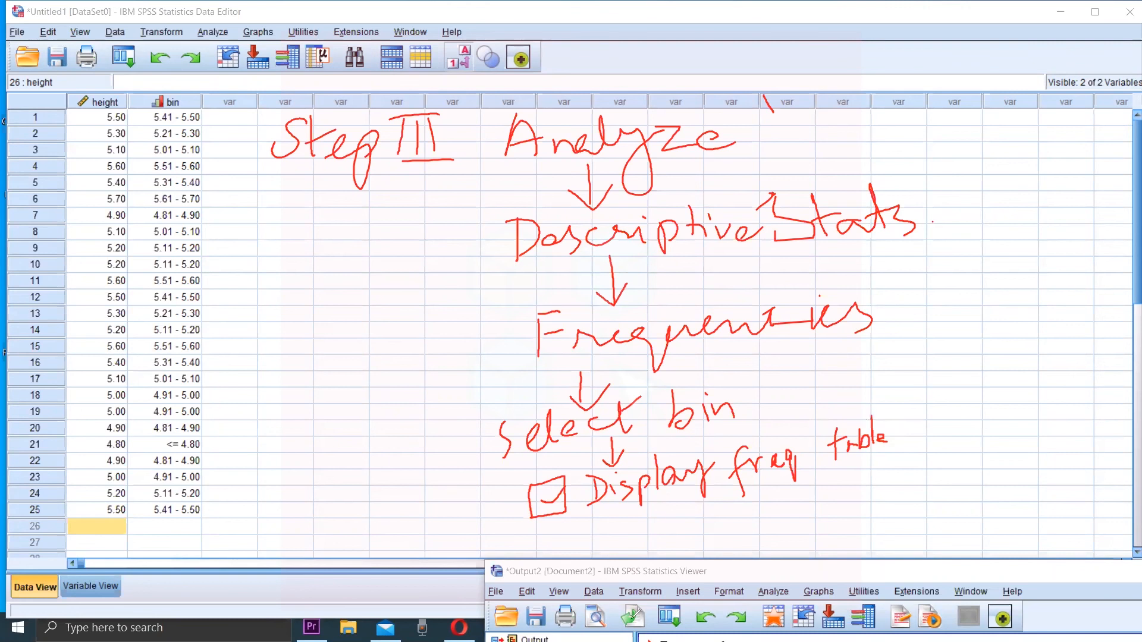
Draw an arrow to a handwritten "ok" below "Display freq" and underline the "Step III" heading twice.
mouse_move(707, 500)
mouse_down()
mouse_move(710, 526)
mouse_move(720, 519)
mouse_move(739, 537)
mouse_up()
mouse_move(748, 508)
mouse_down()
mouse_move(750, 538)
mouse_move(774, 538)
mouse_move(721, 522)
mouse_up()
mouse_move(278, 190)
mouse_down()
mouse_move(446, 187)
mouse_move(451, 202)
mouse_up()
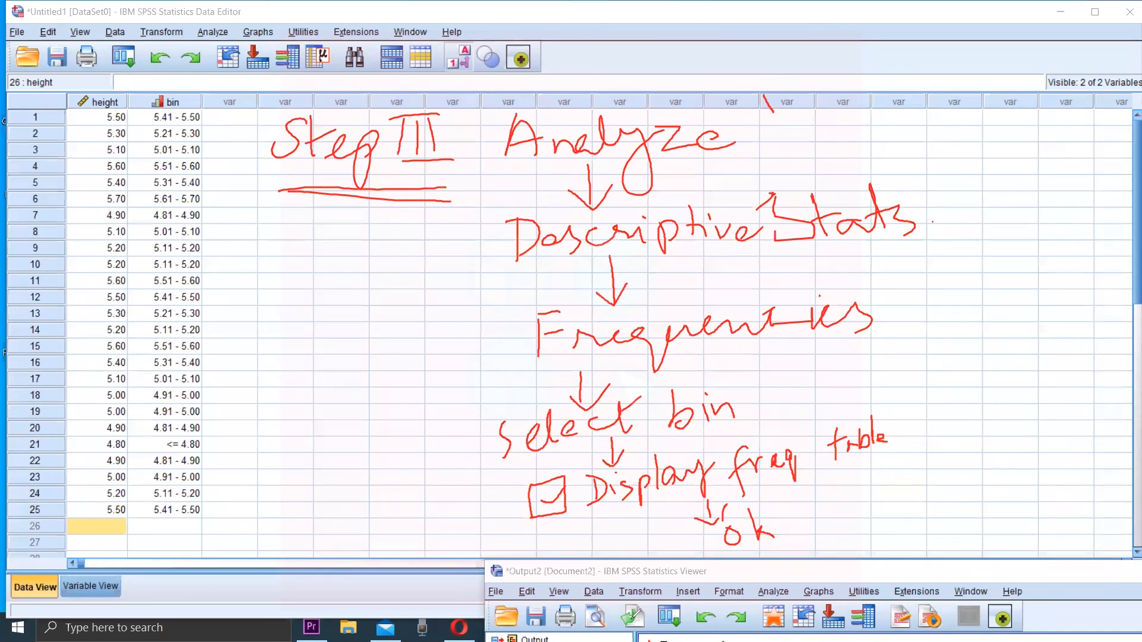
Clear the Step III annotations and handwrite an underlined "Step IV" heading on the data sheet.
click(1062, 69)
mouse_move(274, 127)
mouse_down()
mouse_move(252, 161)
mouse_move(293, 159)
mouse_move(303, 140)
mouse_up()
drag(308, 147, 348, 190)
drag(344, 145, 356, 173)
mouse_move(397, 126)
mouse_down()
mouse_move(404, 152)
mouse_move(444, 110)
mouse_up()
drag(406, 168, 449, 156)
drag(239, 196, 450, 174)
Handwrite "OUTPUT" beside the "Step IV" heading and underline it.
mouse_move(509, 118)
mouse_down()
mouse_move(503, 134)
mouse_move(509, 119)
mouse_move(618, 122)
mouse_move(609, 162)
mouse_up()
mouse_move(636, 128)
mouse_down()
mouse_move(640, 165)
mouse_move(638, 149)
mouse_move(695, 117)
mouse_up()
mouse_move(709, 124)
mouse_down()
mouse_move(742, 119)
mouse_move(738, 156)
mouse_up()
mouse_move(521, 177)
mouse_down()
mouse_move(571, 186)
mouse_move(765, 173)
mouse_up()
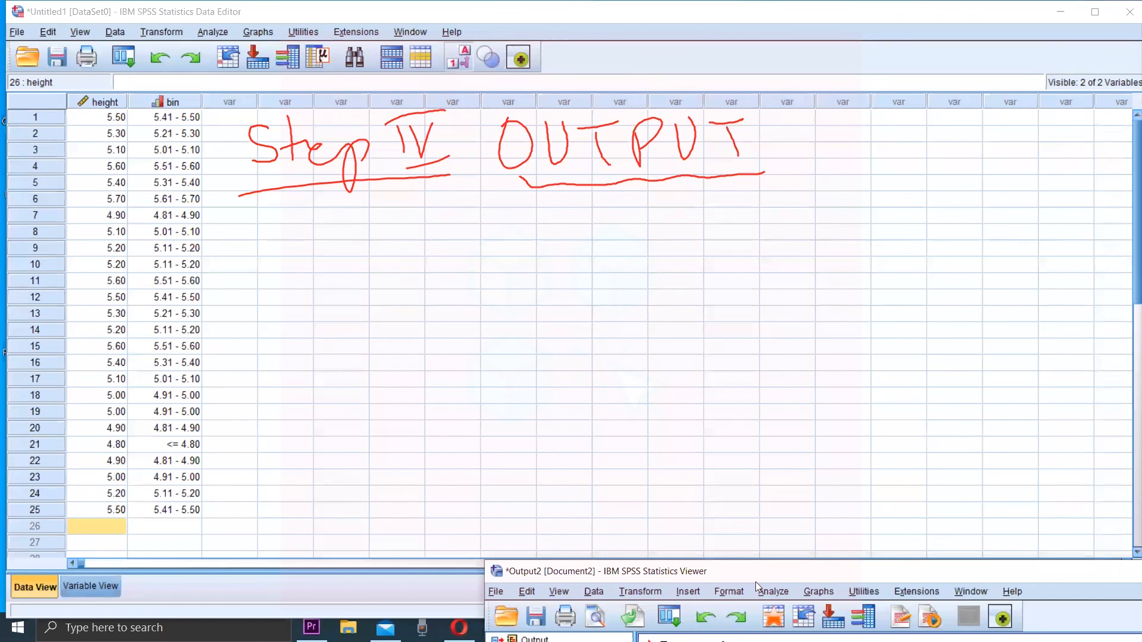
Bring the output window back into full view over the data sheet and mark its Statistics table with a tick.
drag(755, 582, 577, 126)
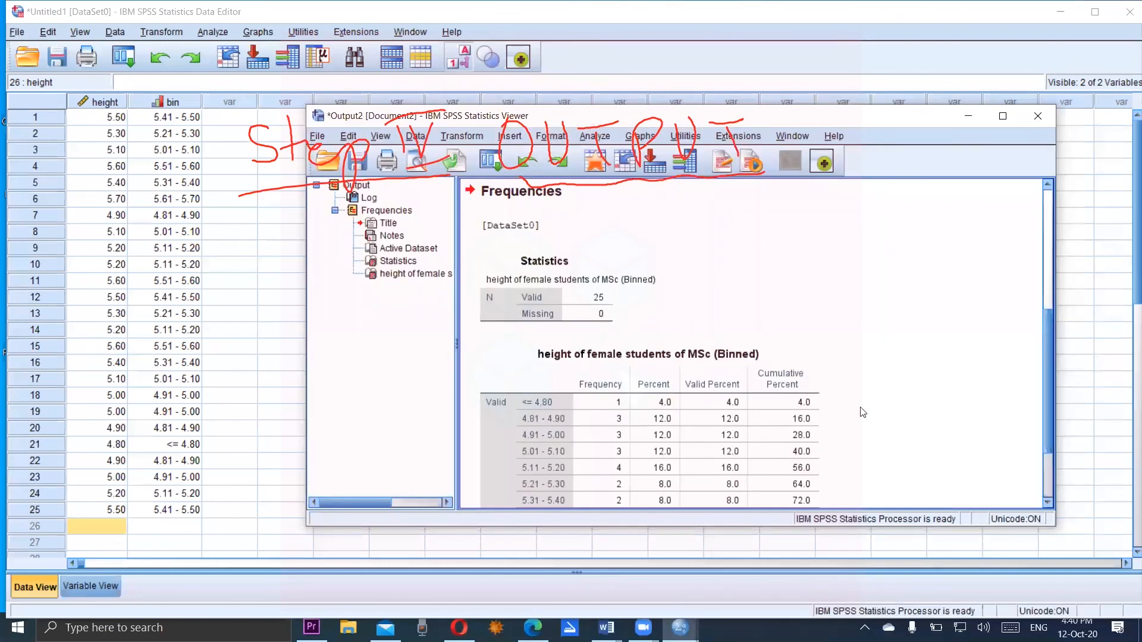
drag(685, 289, 773, 240)
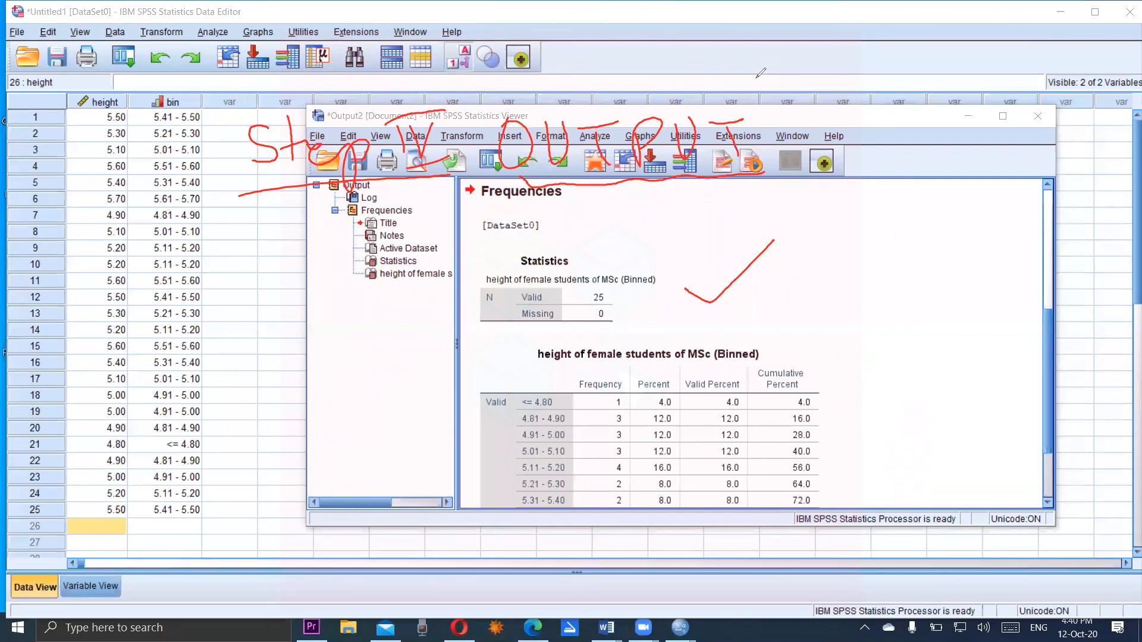
Circle and tick the class intervals and Frequency column in the output table, and cross out the Valid Percent and Cumulative Percent columns.
drag(774, 356, 824, 309)
mouse_move(637, 386)
mouse_down()
mouse_move(595, 352)
mouse_move(475, 425)
mouse_move(476, 478)
mouse_move(559, 510)
mouse_move(639, 465)
mouse_move(637, 367)
mouse_move(814, 494)
mouse_up()
drag(812, 369, 683, 497)
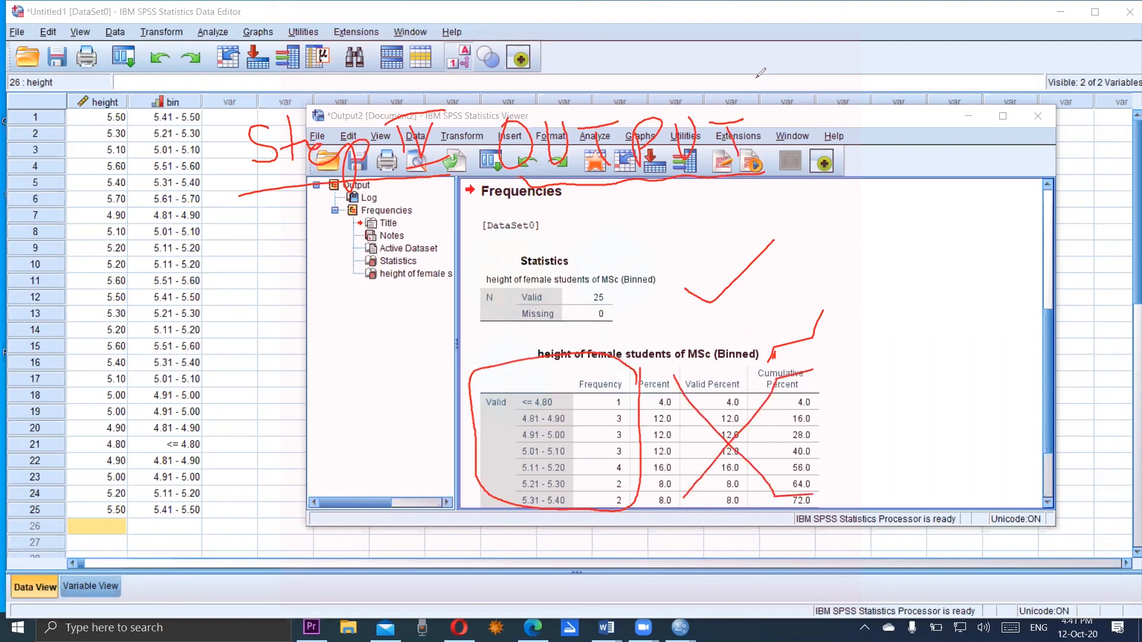
drag(530, 379, 587, 354)
Circle row 25 of the data sheet and the Frequency heading in the output table.
key(super+Tab)
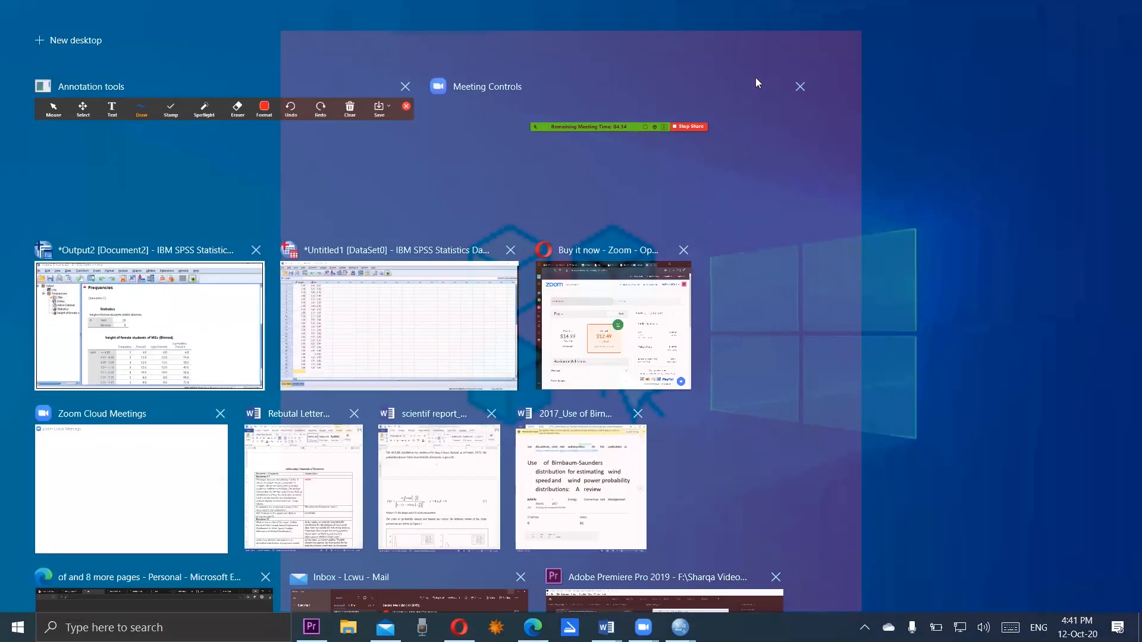
click(755, 77)
mouse_move(71, 516)
mouse_down()
mouse_move(205, 514)
mouse_move(116, 489)
mouse_move(18, 511)
mouse_move(68, 491)
mouse_move(20, 533)
mouse_move(42, 497)
mouse_up()
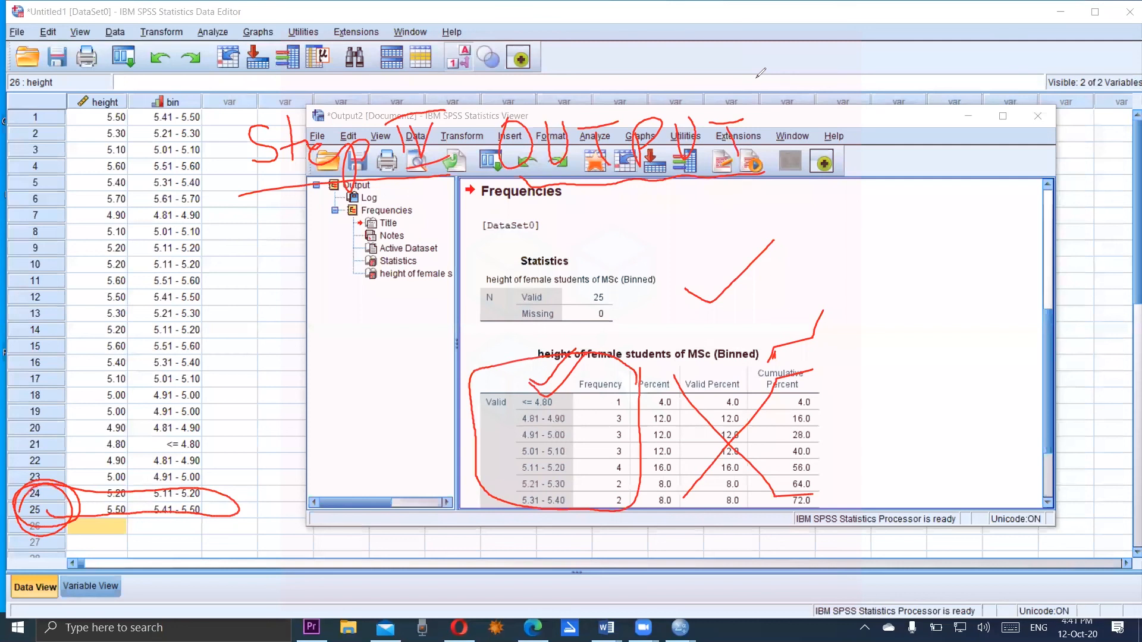
mouse_move(616, 361)
mouse_down()
mouse_move(635, 393)
mouse_move(595, 363)
mouse_move(628, 365)
mouse_up()
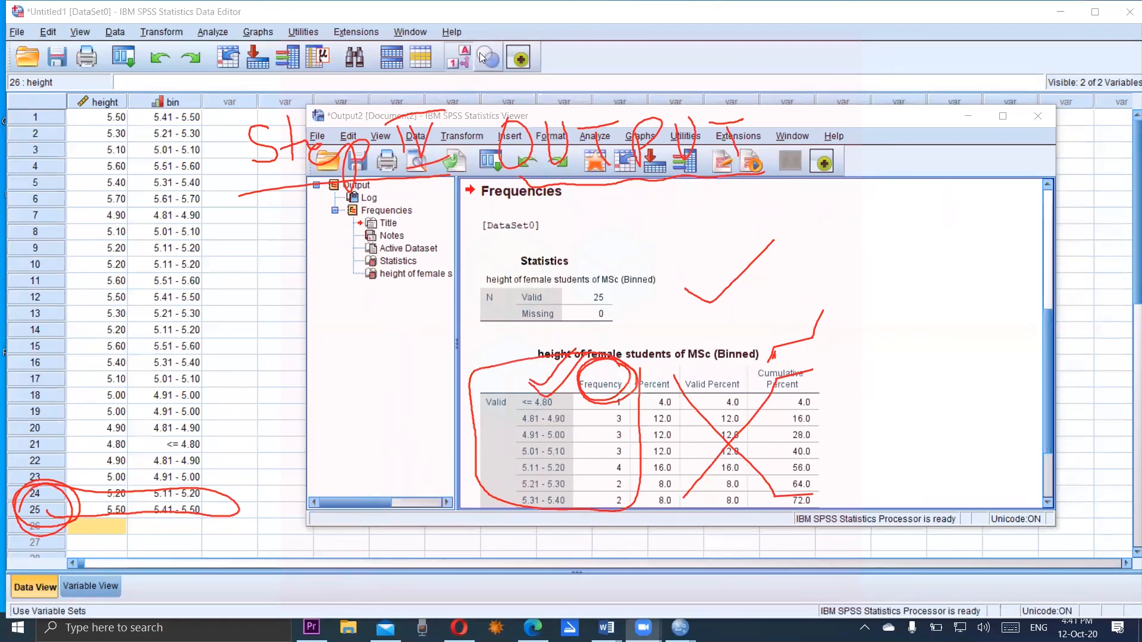
click(1054, 527)
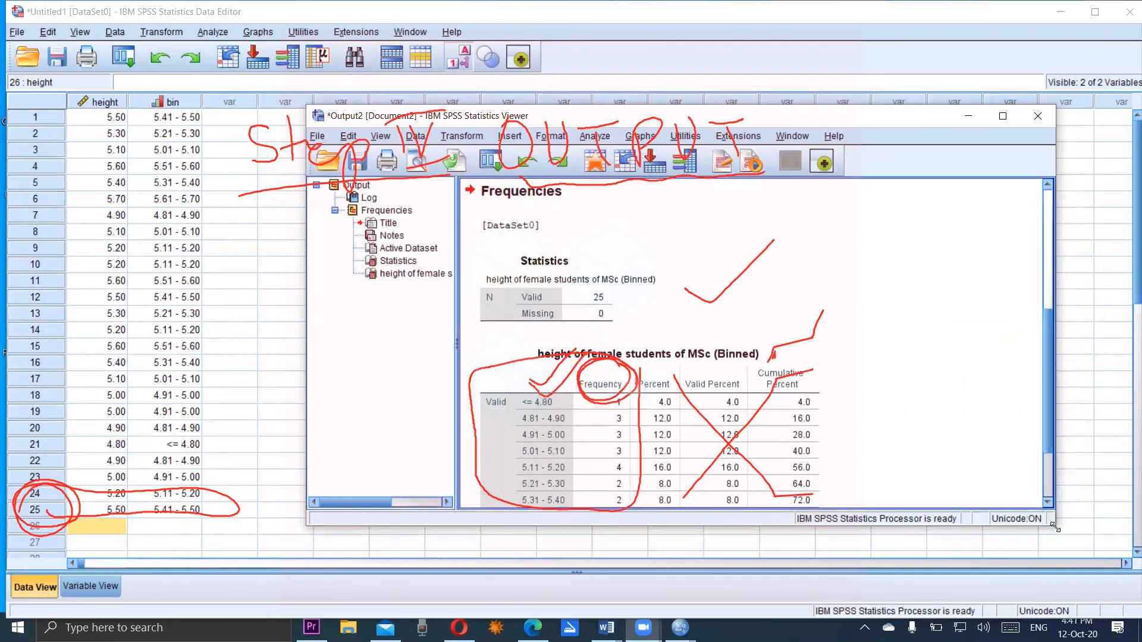
Enlarge the output window until the whole frequency table shows, and minimize it to return to the data sheet.
drag(1055, 527, 1128, 611)
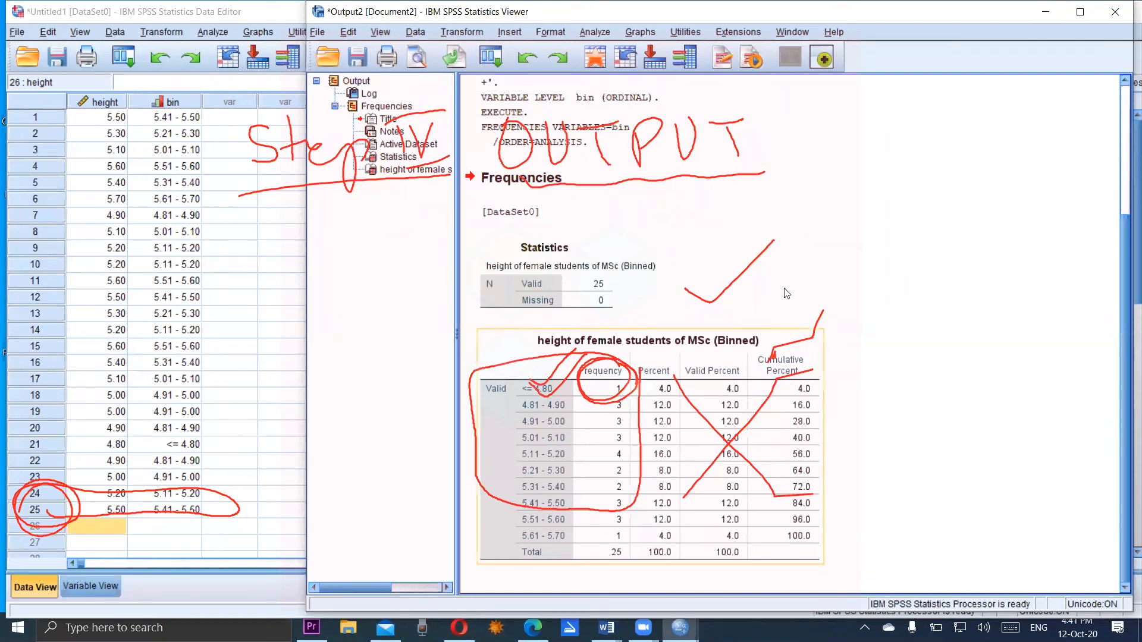
click(1046, 13)
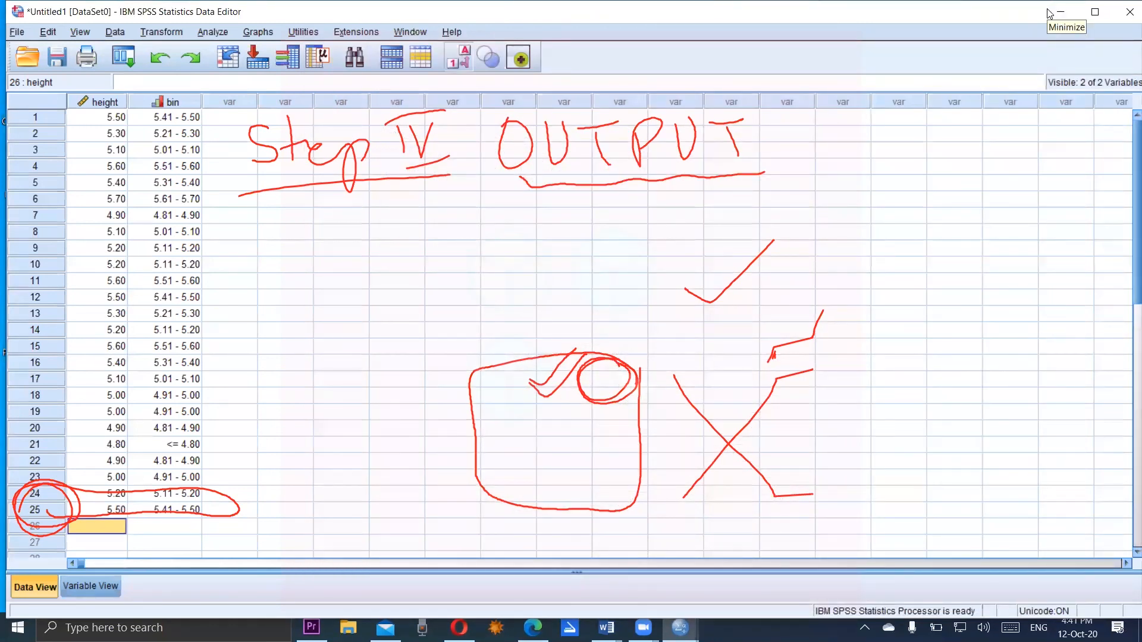
click(1049, 14)
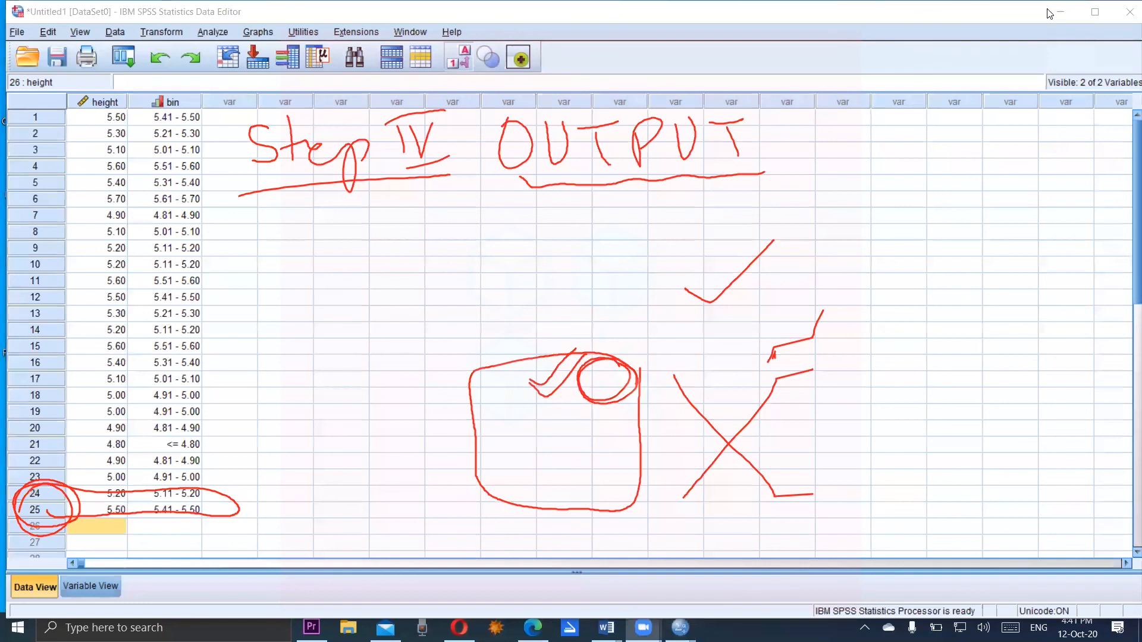
Erase the marks left from the output tables and sketch a two-column table with header "f", dotted entries and total 25.
drag(459, 433, 728, 283)
drag(748, 495, 788, 342)
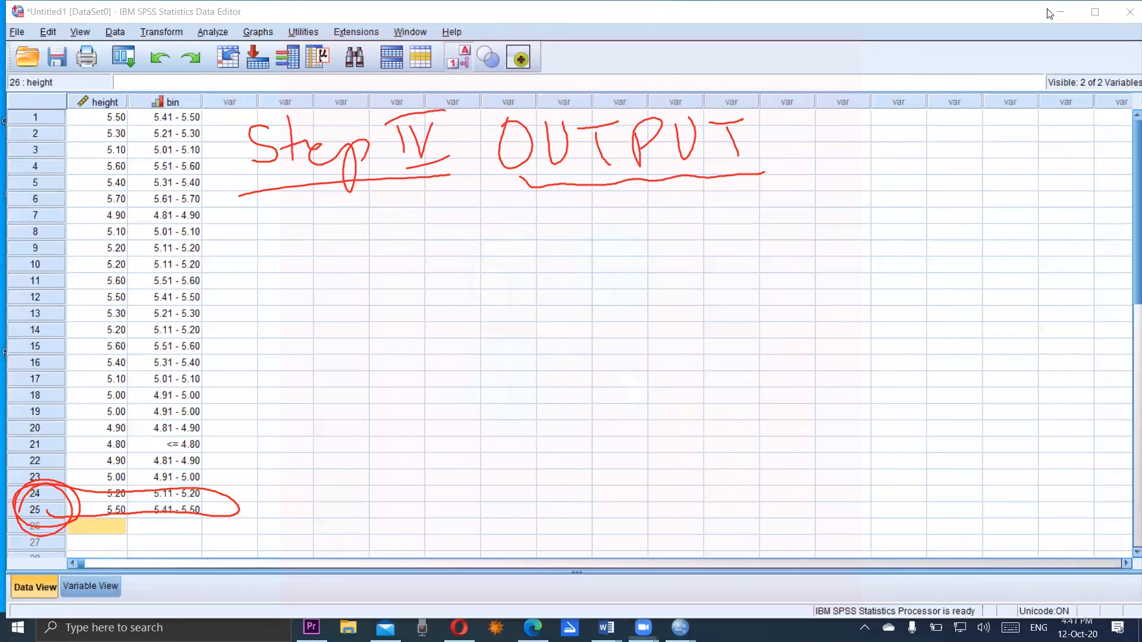
mouse_move(477, 222)
mouse_down()
mouse_move(727, 203)
mouse_move(730, 469)
mouse_move(489, 275)
mouse_move(631, 471)
mouse_move(744, 460)
mouse_up()
drag(610, 225, 626, 483)
drag(503, 276, 718, 256)
drag(502, 427, 730, 417)
mouse_move(653, 437)
mouse_down()
mouse_move(680, 451)
mouse_move(717, 428)
mouse_up()
drag(688, 431, 684, 461)
drag(666, 218, 659, 268)
drag(648, 241, 670, 236)
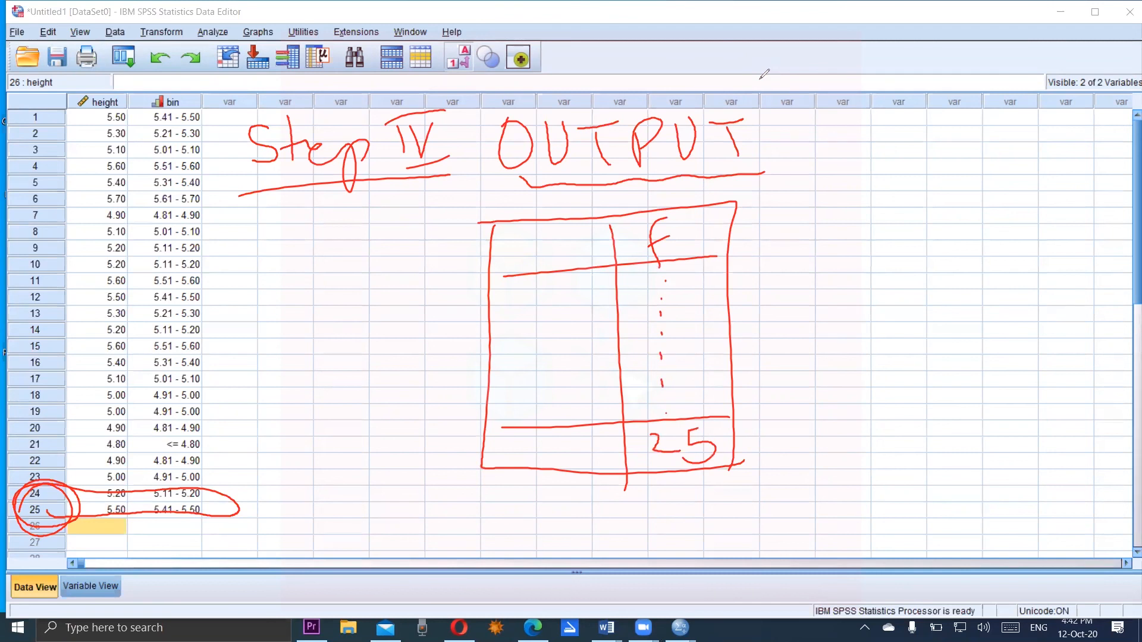
Fill the sketched table's first column with dots and a wavy bottom entry, and handwrite the title "Frequency dist. of height".
drag(501, 445, 651, 454)
drag(487, 190, 487, 221)
mouse_move(484, 192)
mouse_down()
mouse_move(505, 189)
mouse_move(516, 215)
mouse_move(554, 205)
mouse_move(559, 229)
mouse_move(574, 196)
mouse_move(588, 244)
mouse_move(602, 202)
mouse_up()
mouse_move(614, 193)
mouse_down()
mouse_move(616, 207)
mouse_move(713, 186)
mouse_move(732, 226)
mouse_move(722, 228)
mouse_up()
mouse_move(771, 192)
mouse_down()
mouse_move(770, 201)
mouse_move(810, 187)
mouse_move(813, 198)
mouse_up()
drag(829, 160, 836, 195)
drag(823, 180, 847, 175)
mouse_move(763, 224)
mouse_down()
mouse_move(753, 249)
mouse_move(767, 274)
mouse_move(773, 237)
mouse_move(876, 250)
mouse_move(897, 265)
mouse_move(916, 231)
mouse_move(948, 243)
mouse_move(949, 222)
mouse_up()
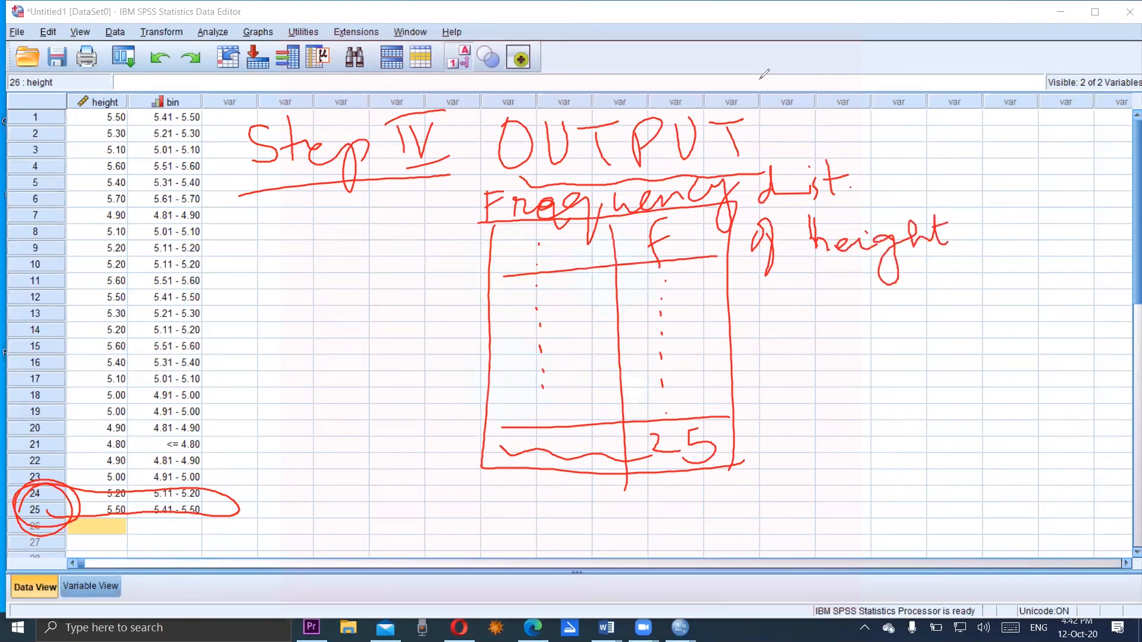
Circle the handwritten table title and draw a double line beneath the sketched table.
mouse_move(477, 213)
mouse_down()
mouse_move(687, 162)
mouse_move(895, 147)
mouse_move(774, 292)
mouse_move(737, 175)
mouse_move(478, 217)
mouse_move(707, 203)
mouse_move(906, 309)
mouse_move(856, 173)
mouse_move(480, 187)
mouse_move(515, 225)
mouse_up()
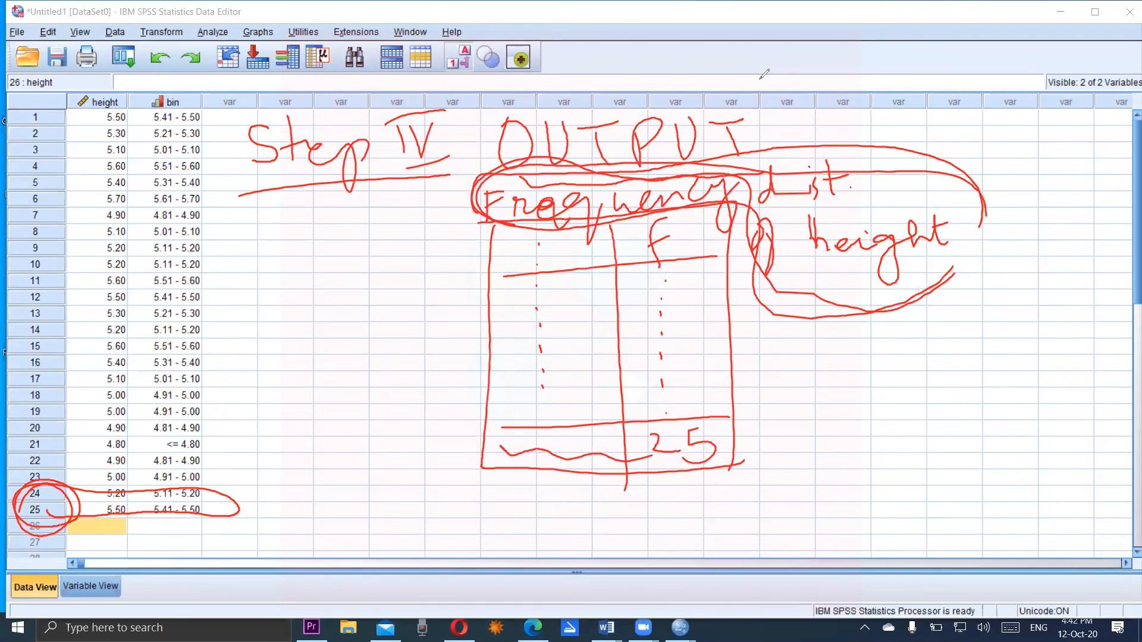
mouse_move(383, 506)
mouse_down()
mouse_move(833, 498)
mouse_move(651, 513)
mouse_move(833, 498)
mouse_up()
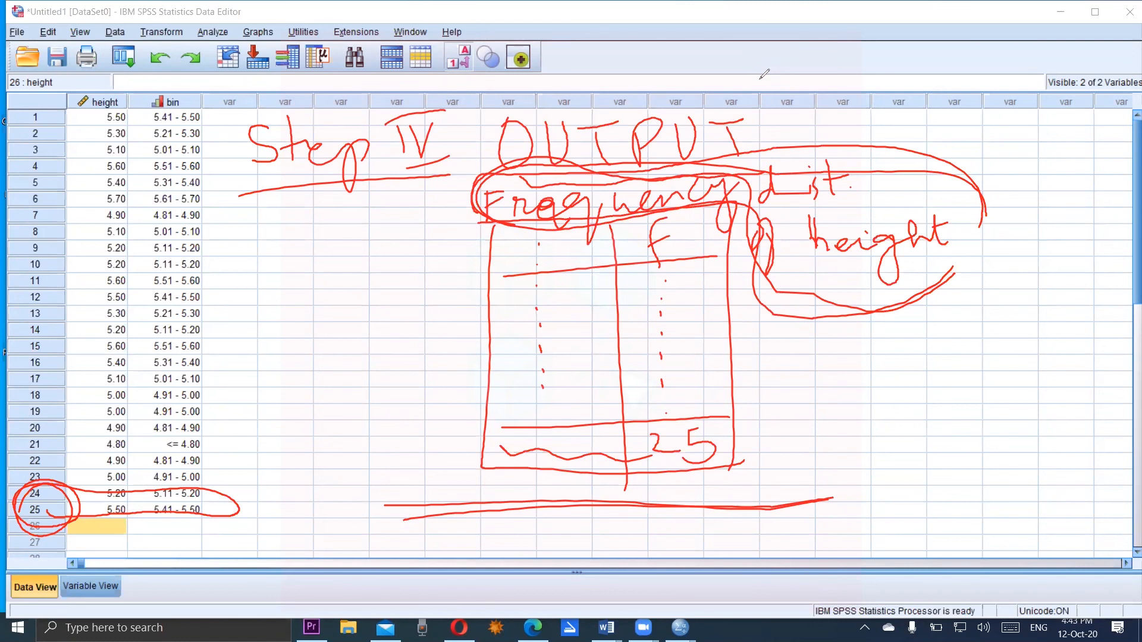
Circle the words Transform and Analyze and the handwritten "Step IV" heading.
mouse_move(195, 19)
mouse_down()
mouse_move(136, 20)
mouse_move(207, 40)
mouse_move(128, 34)
mouse_up()
mouse_move(241, 13)
mouse_down()
mouse_move(222, 66)
mouse_move(193, 7)
mouse_up()
mouse_move(470, 115)
mouse_down()
mouse_move(321, 80)
mouse_move(369, 227)
mouse_move(454, 137)
mouse_up()
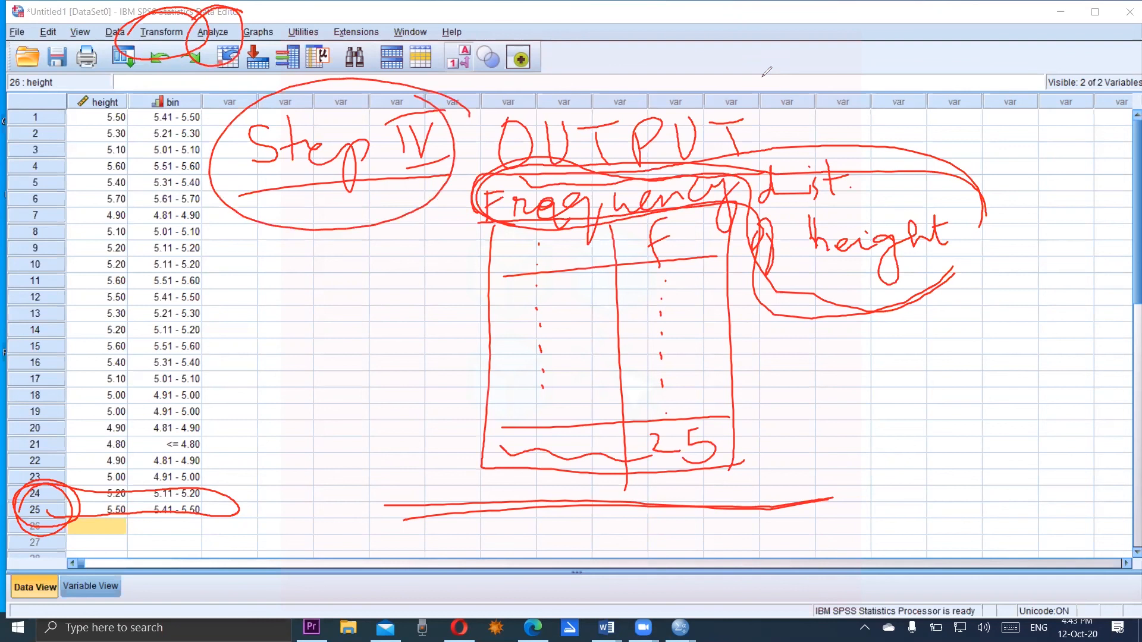
Handwrite "Input" with a circled numeral I, and number the circled Transform II and the circled Analyze III.
mouse_move(385, 24)
mouse_down()
mouse_move(404, 41)
mouse_move(446, 36)
mouse_move(488, 78)
mouse_move(517, 27)
mouse_move(559, 12)
mouse_move(570, 20)
mouse_up()
click(318, 7)
mouse_move(319, 18)
mouse_down()
mouse_move(312, 72)
mouse_move(321, 15)
mouse_up()
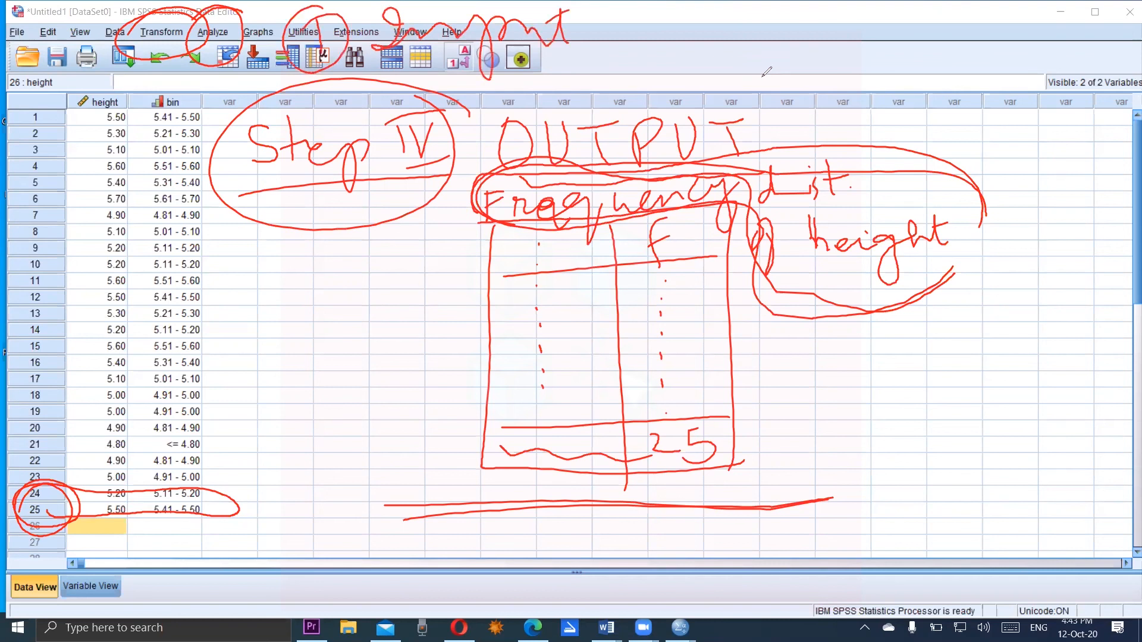
mouse_move(150, 27)
mouse_down()
mouse_move(150, 48)
mouse_move(164, 57)
mouse_up()
mouse_move(153, 23)
mouse_down()
mouse_move(171, 18)
mouse_move(172, 46)
mouse_move(240, 47)
mouse_move(226, 59)
mouse_up()
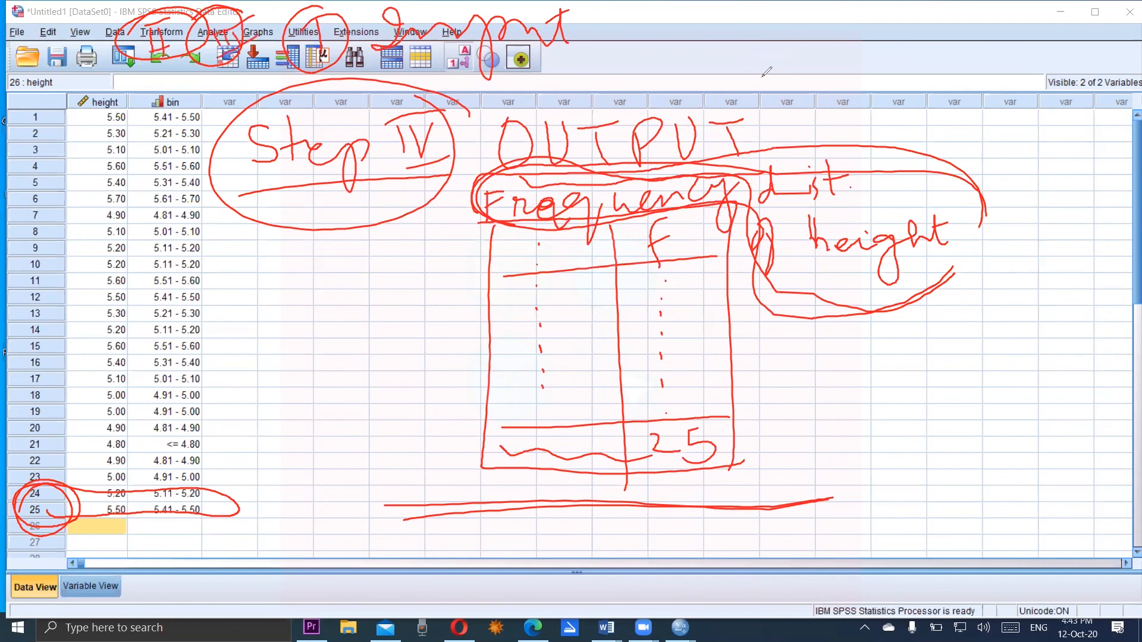